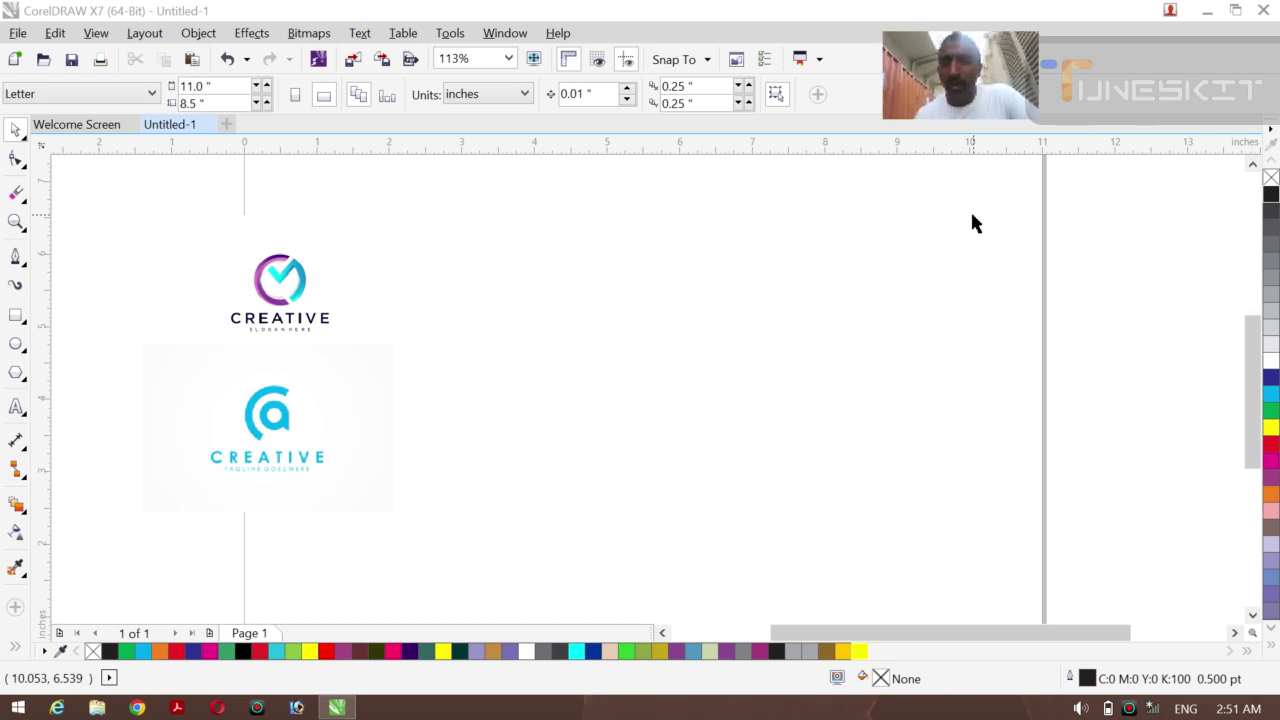
- Undo the checkmark logo image's last move, enlarge it to about 4.05 inches square, and place it beside the blue CREATIVE logo
click(290, 282)
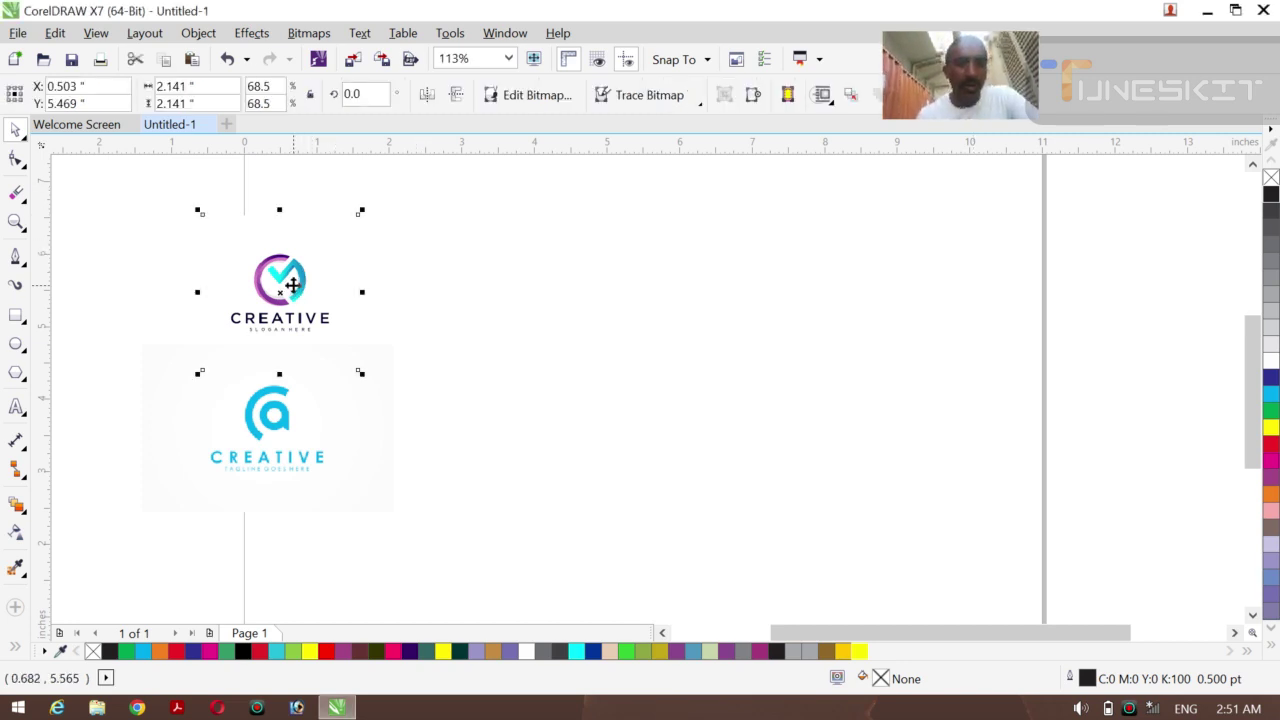
key(ctrl+z)
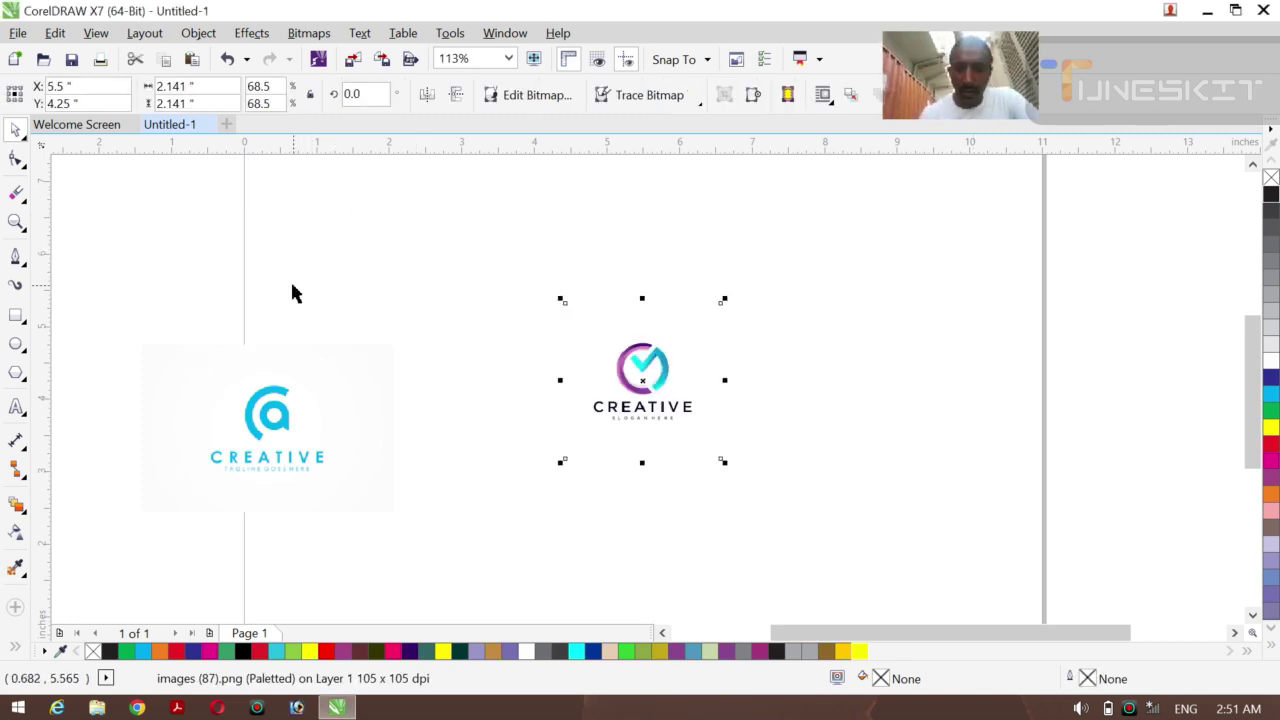
click(865, 385)
click(612, 402)
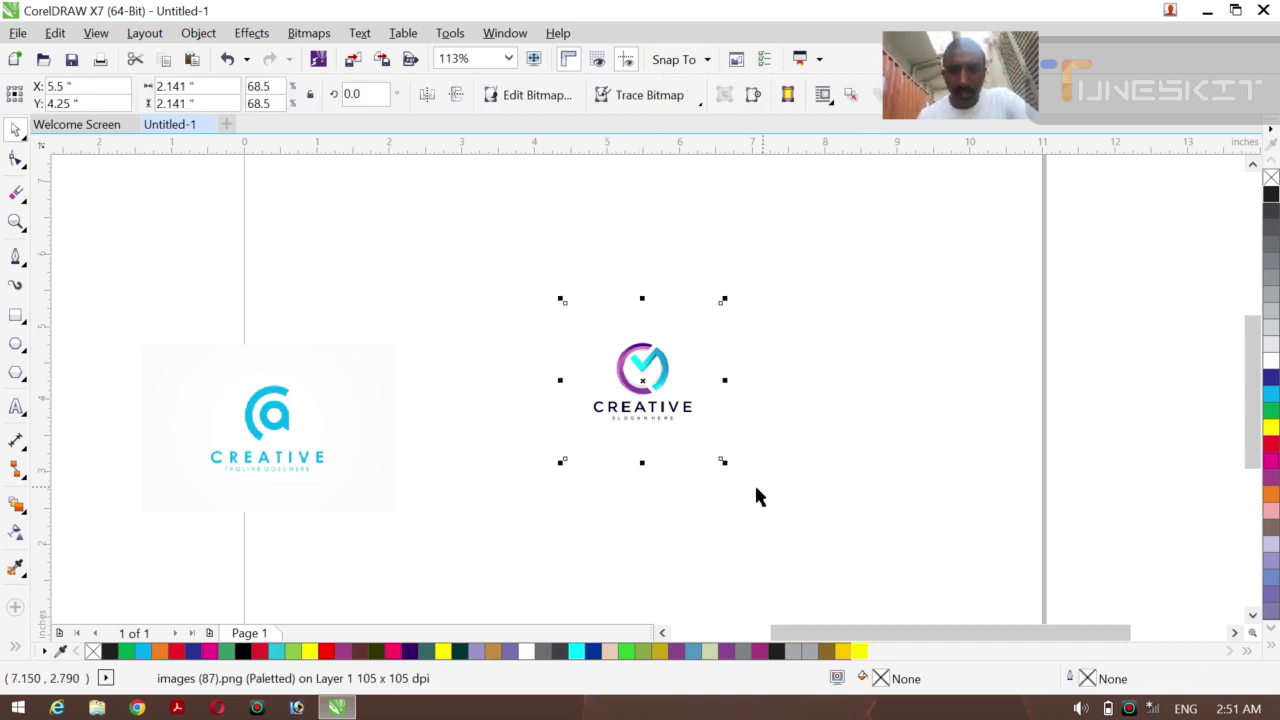
drag(725, 465, 860, 599)
drag(711, 461, 498, 362)
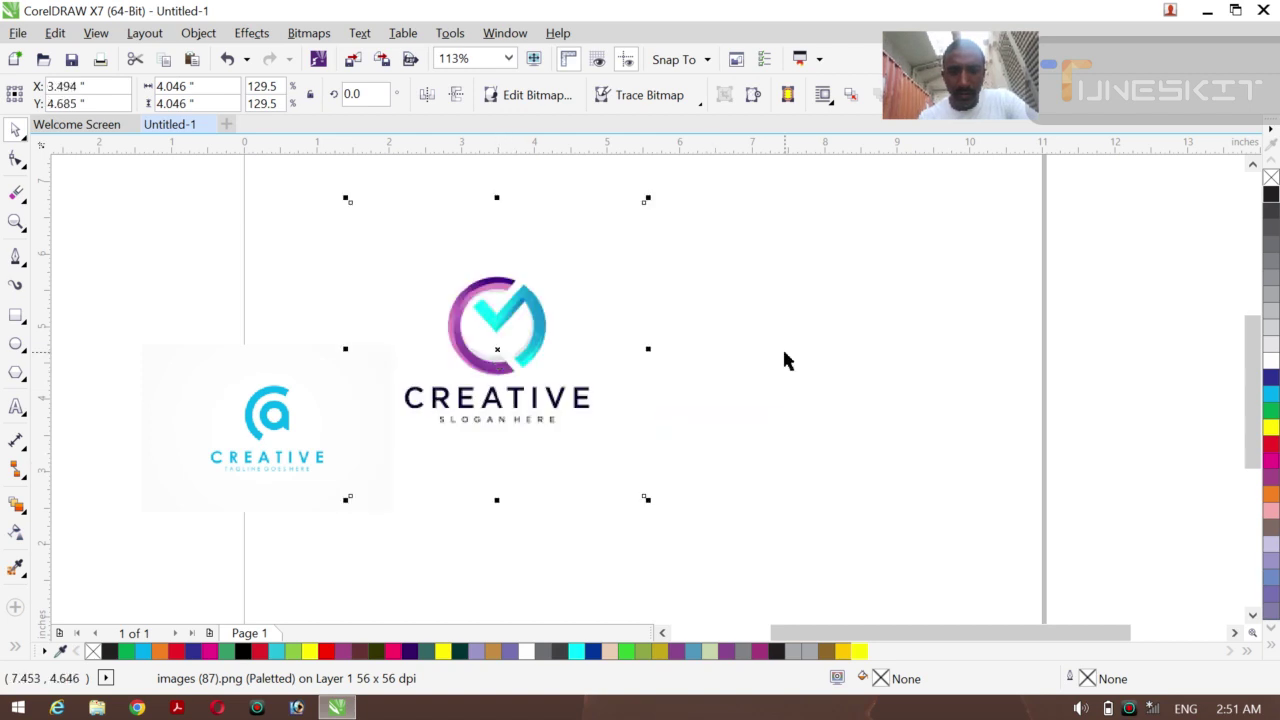
click(785, 360)
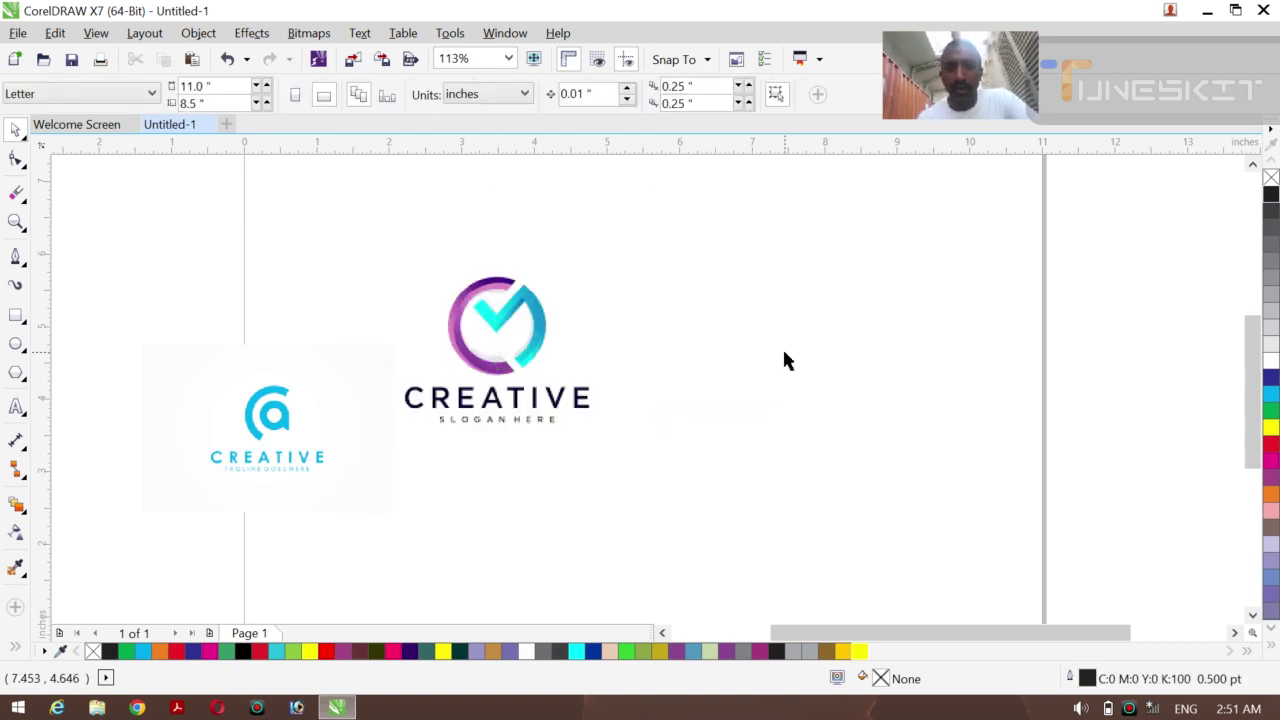
- Draw two concentric circles beside the reference logo as a thin ring, with the outer circle about 2.05 inches in diameter
click(28, 356)
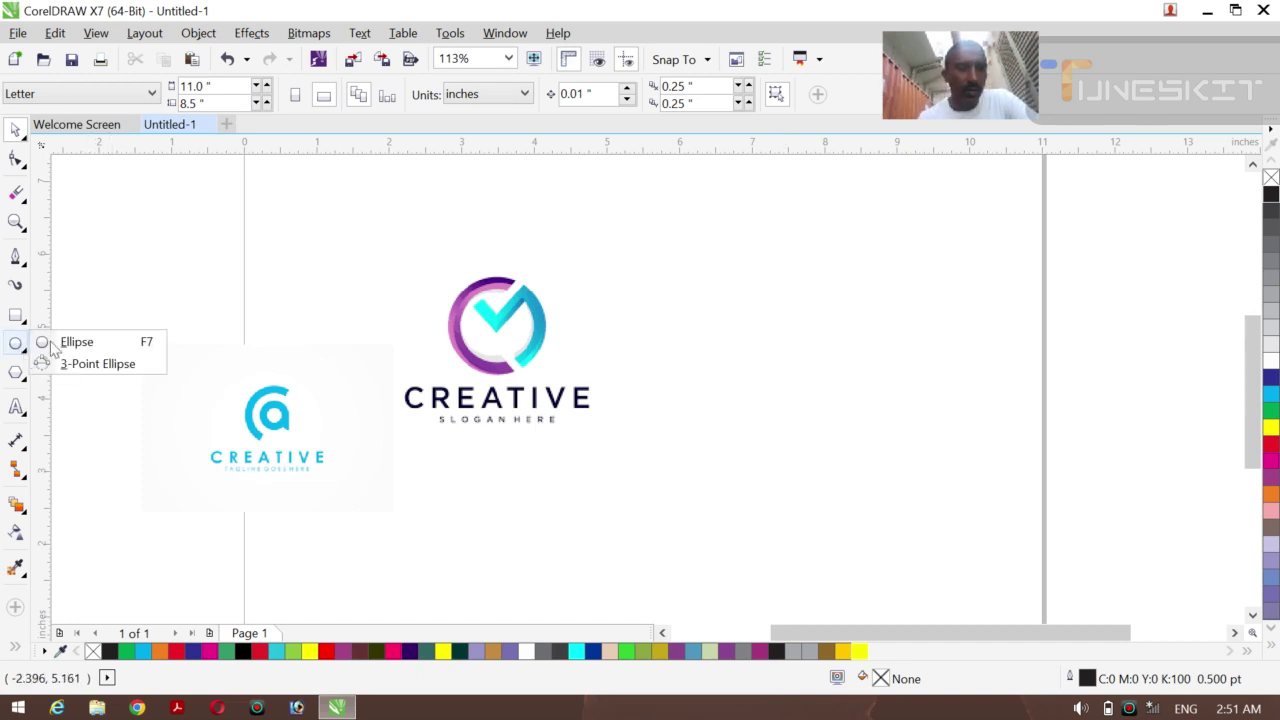
click(75, 341)
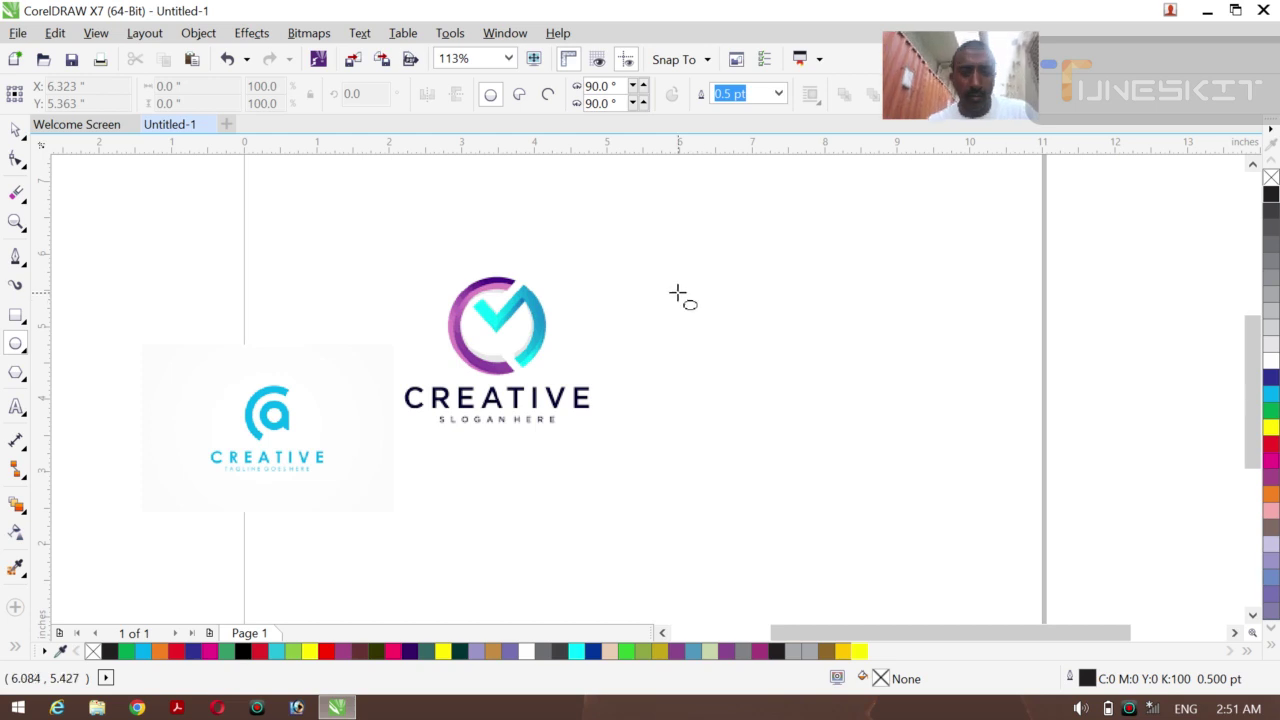
drag(678, 292, 821, 435)
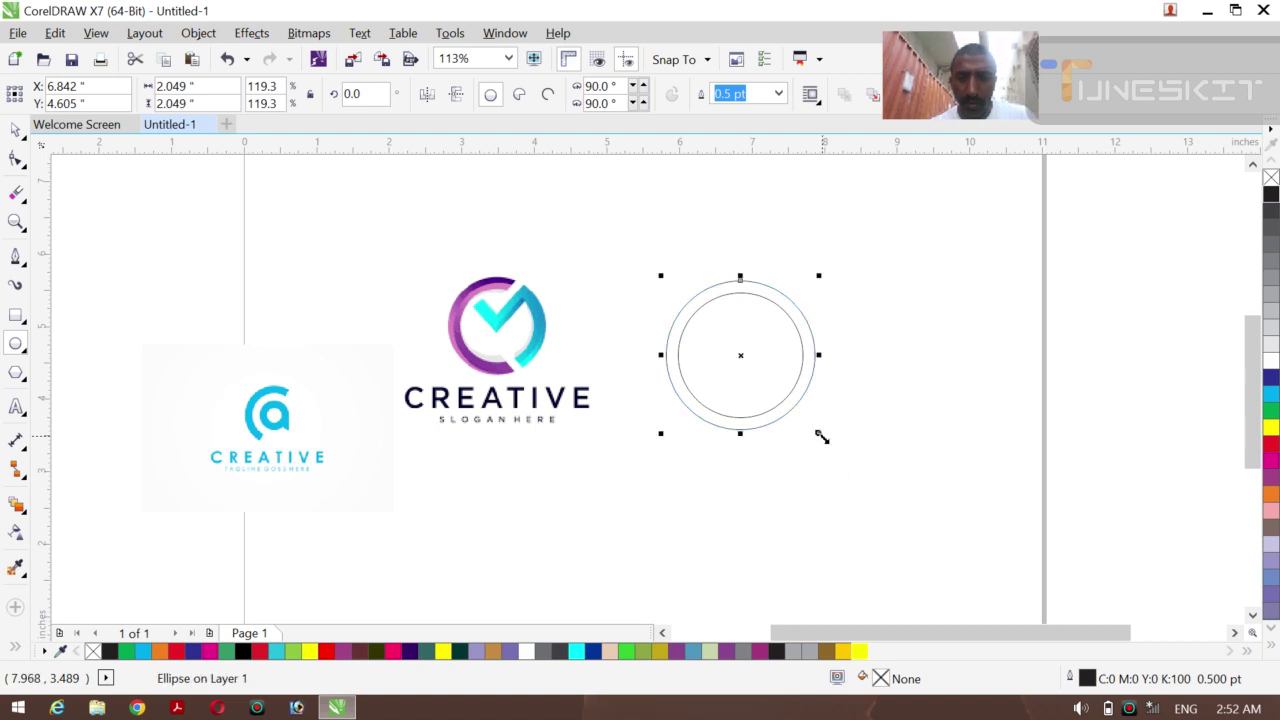
click(24, 145)
click(80, 149)
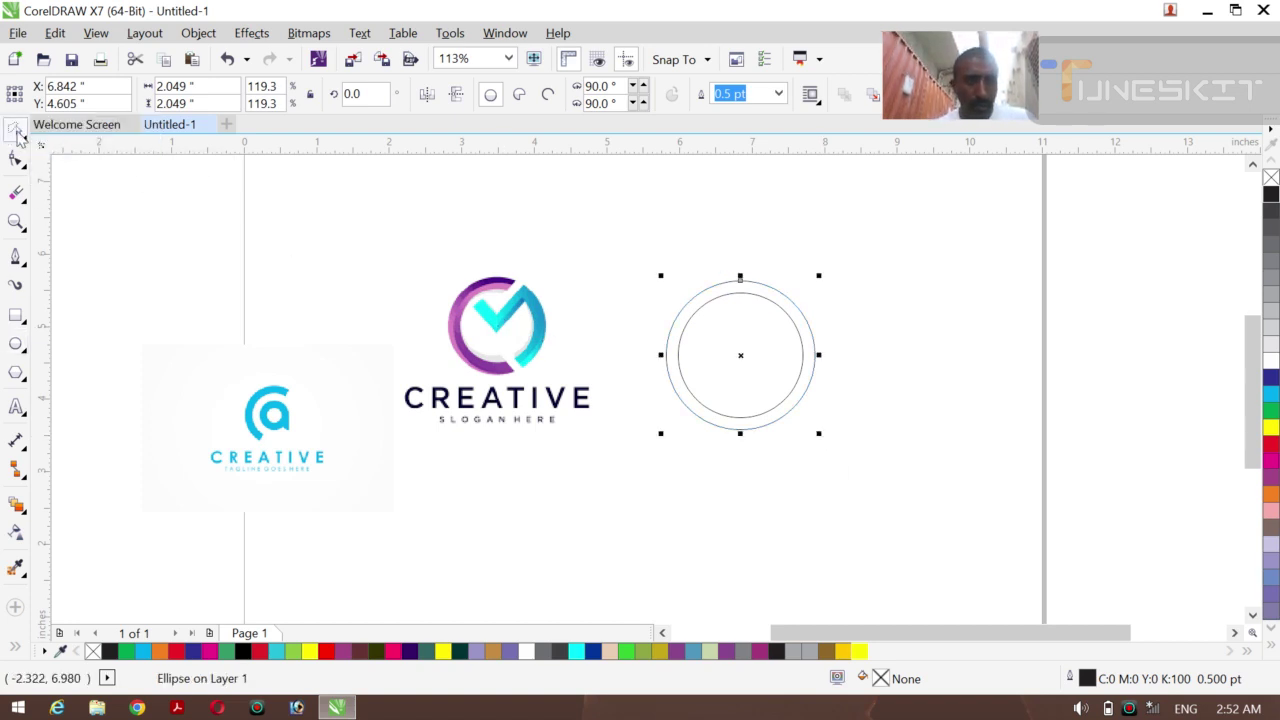
click(120, 291)
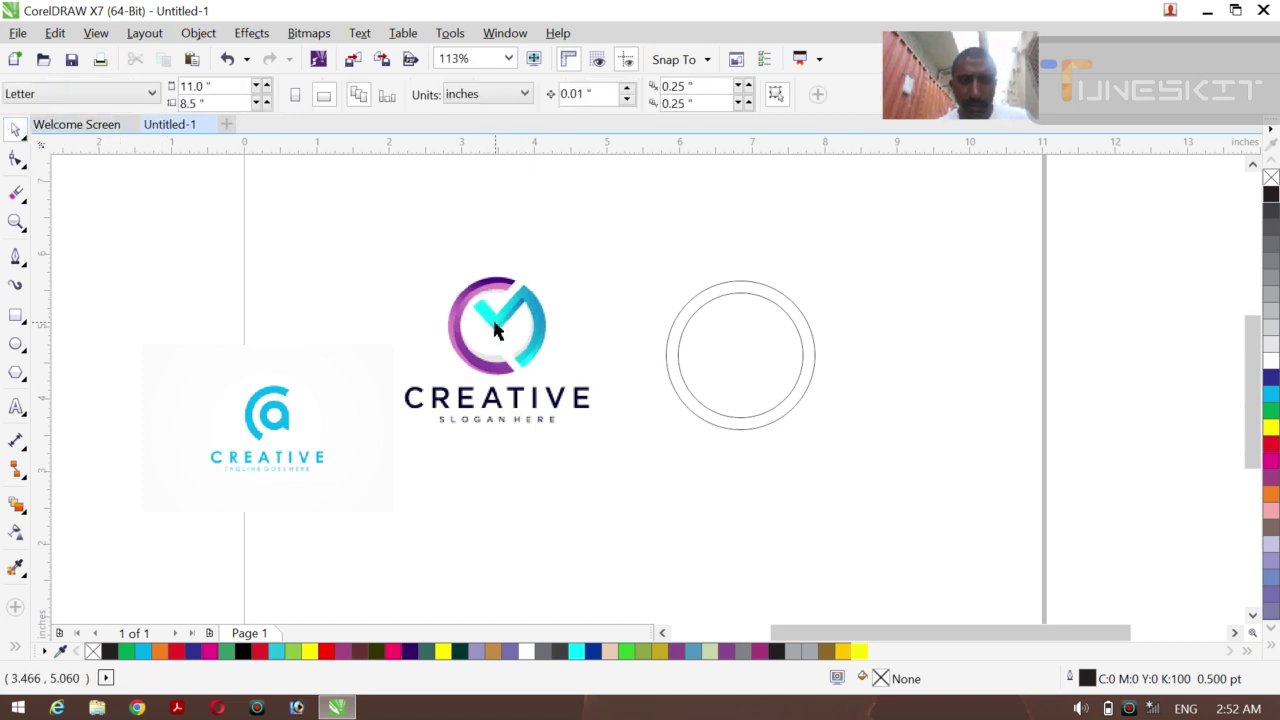
- Draw the upper edge of a check mark with the Pen tool, about 1.3 by 0.76 inches, running from inside the ring across it
click(18, 259)
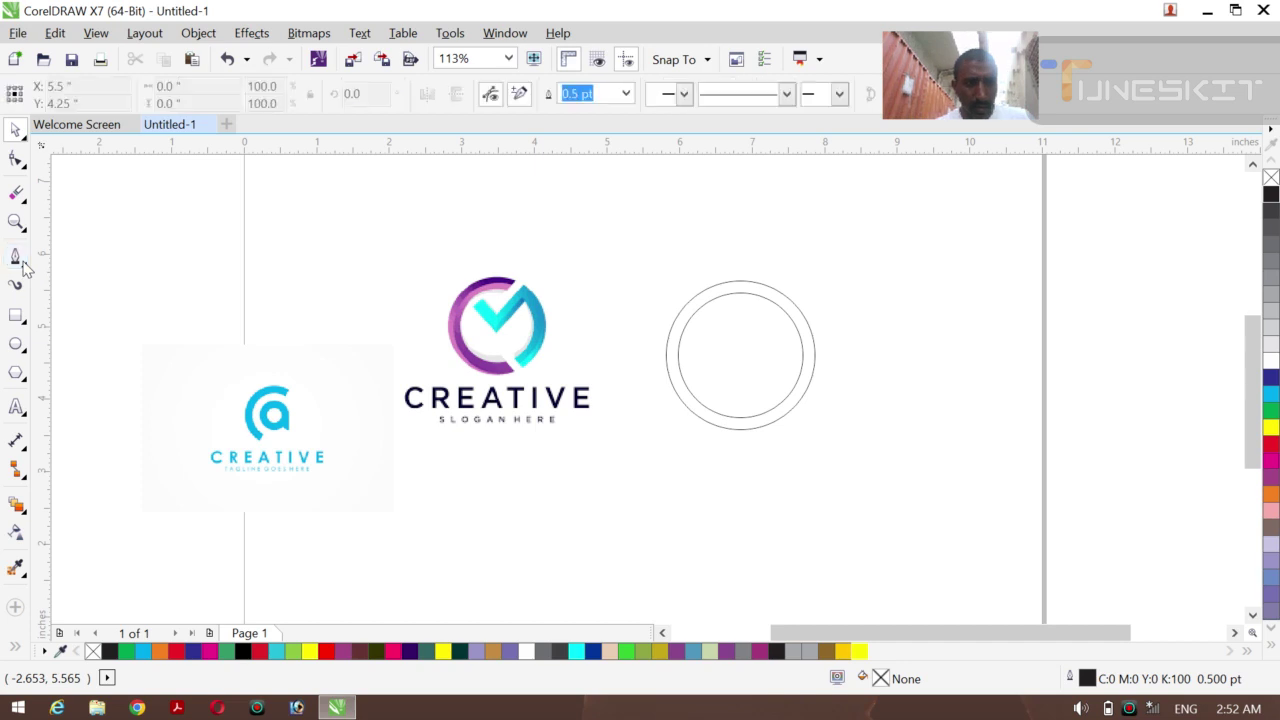
click(28, 272)
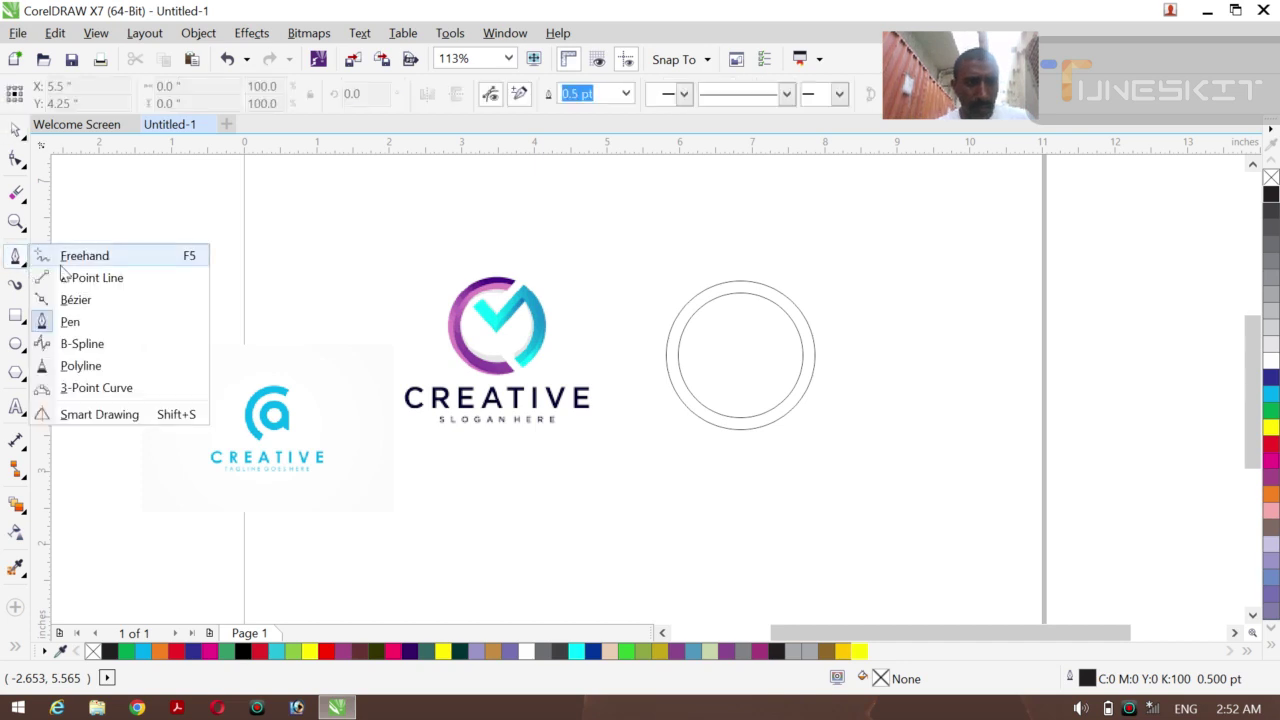
click(72, 320)
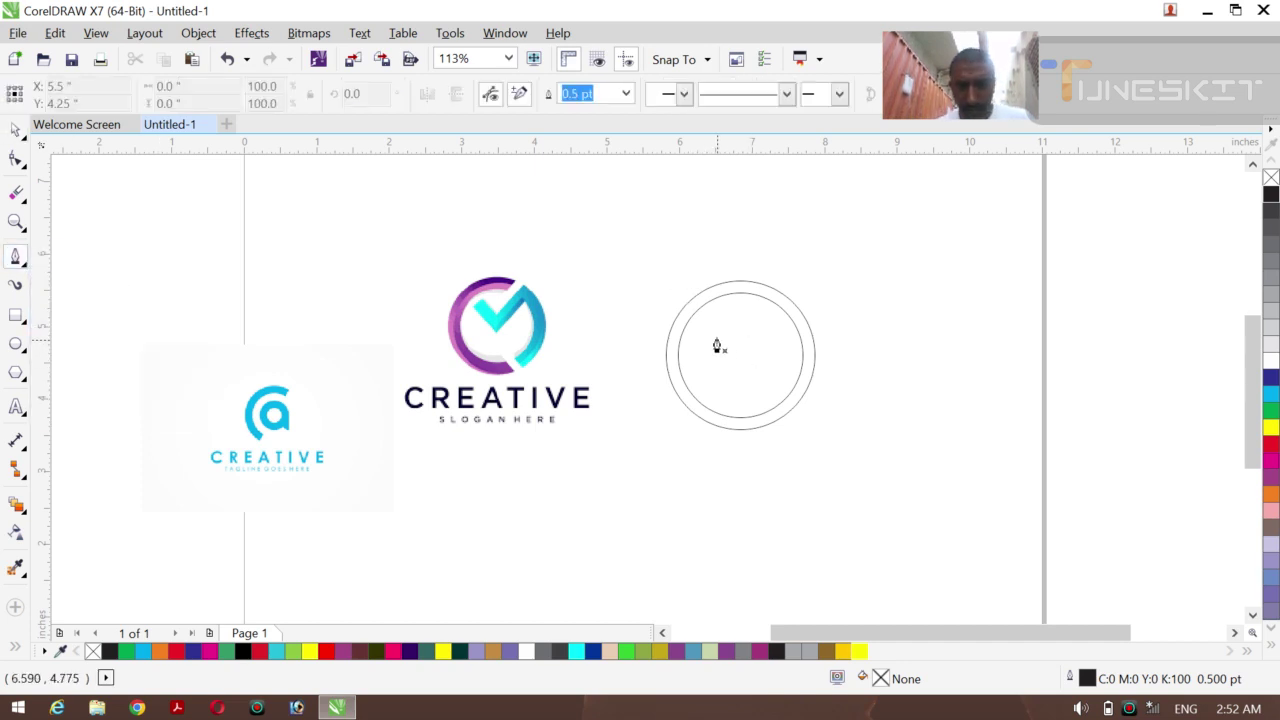
mouse_move(708, 330)
mouse_down()
mouse_move(711, 366)
mouse_move(782, 364)
mouse_up()
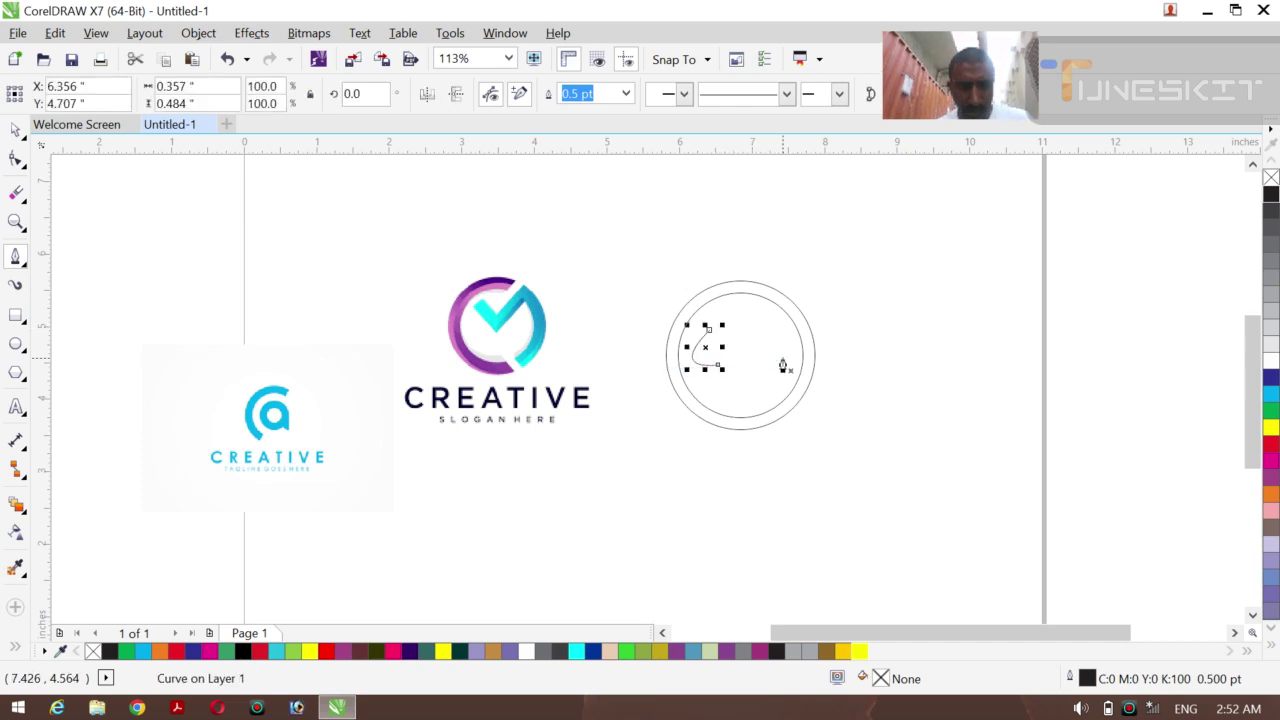
key(ctrl+z)
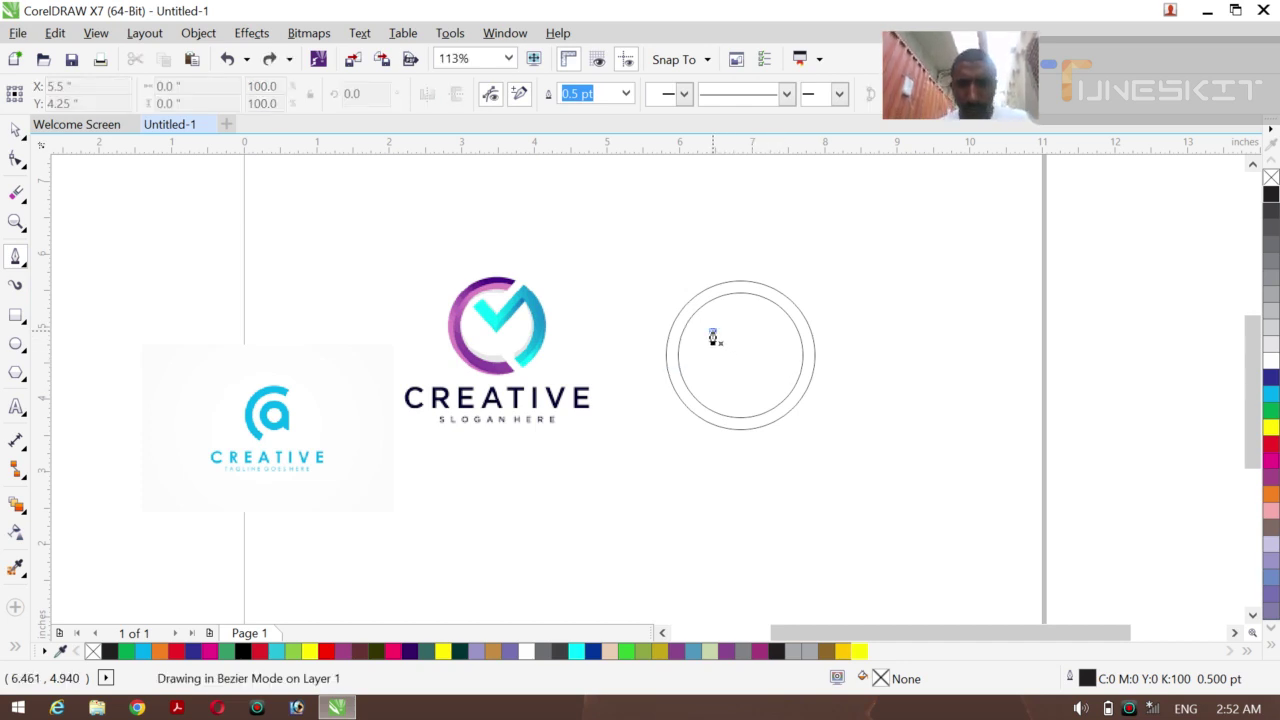
drag(712, 332, 722, 367)
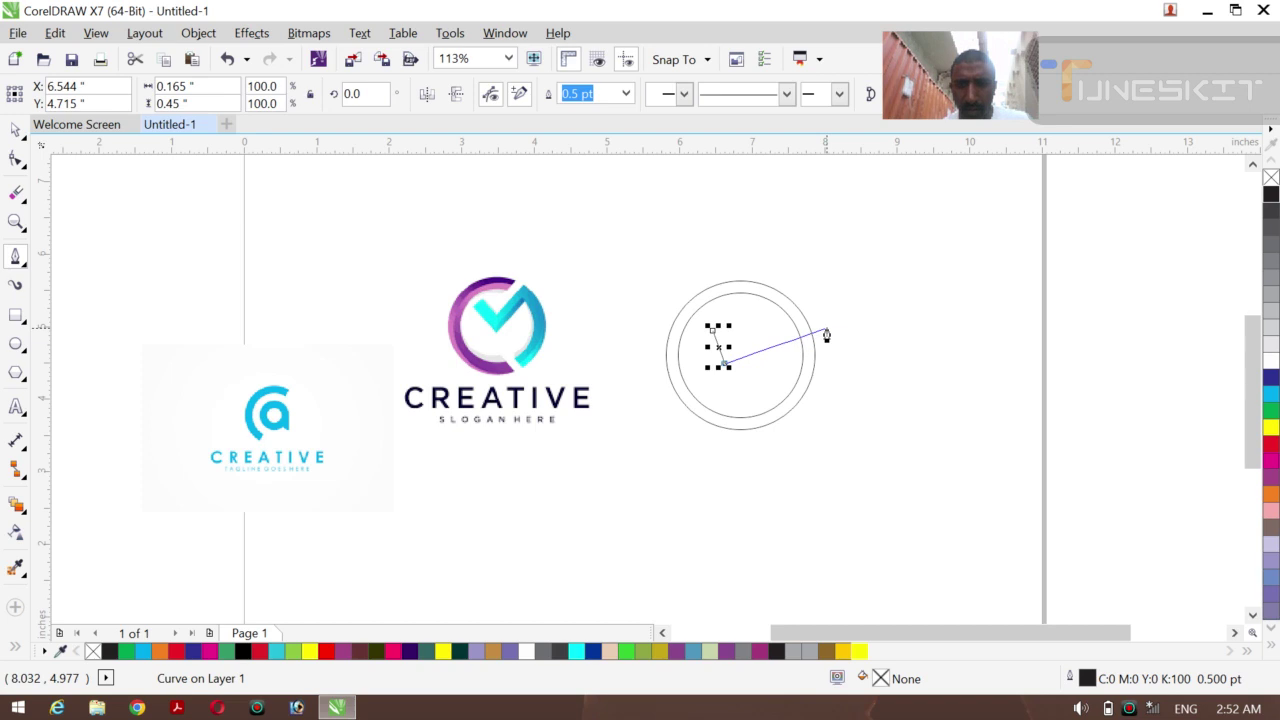
double_click(806, 310)
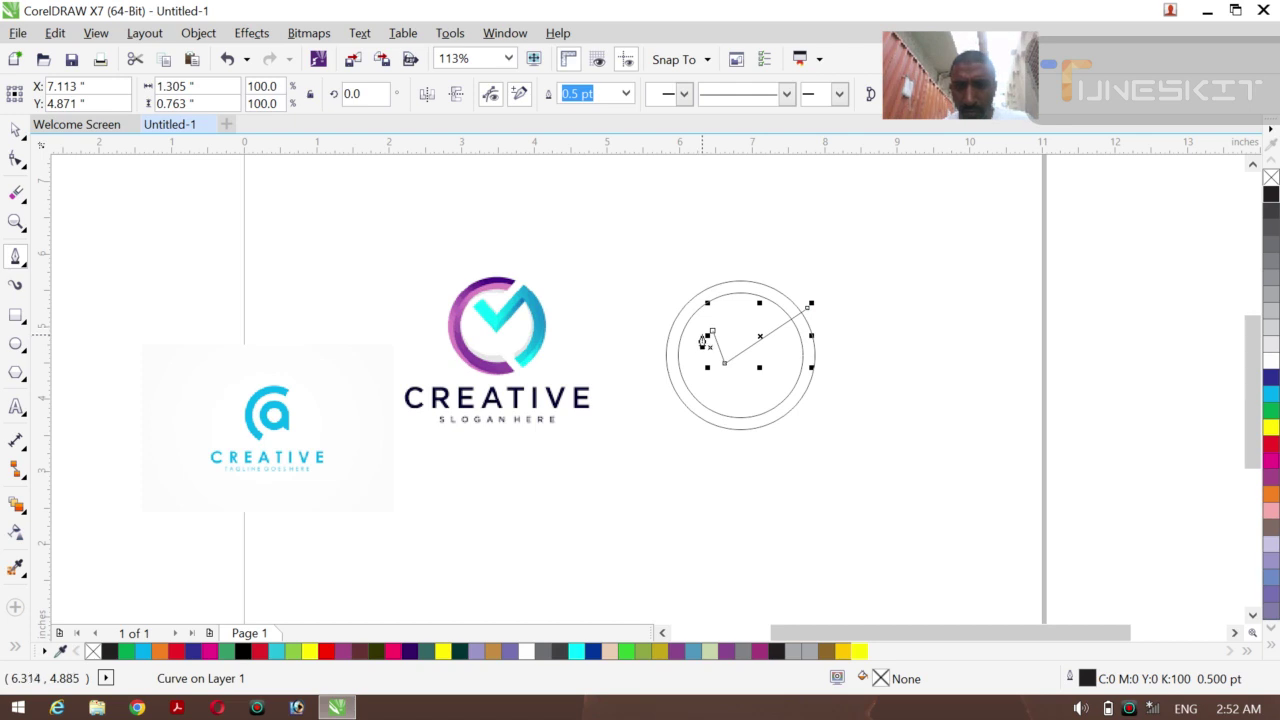
- Draw the check mark's lower edge about 1.7 by 1 inches, joining its long-arm tip, and close the short arm's end with a line
click(703, 338)
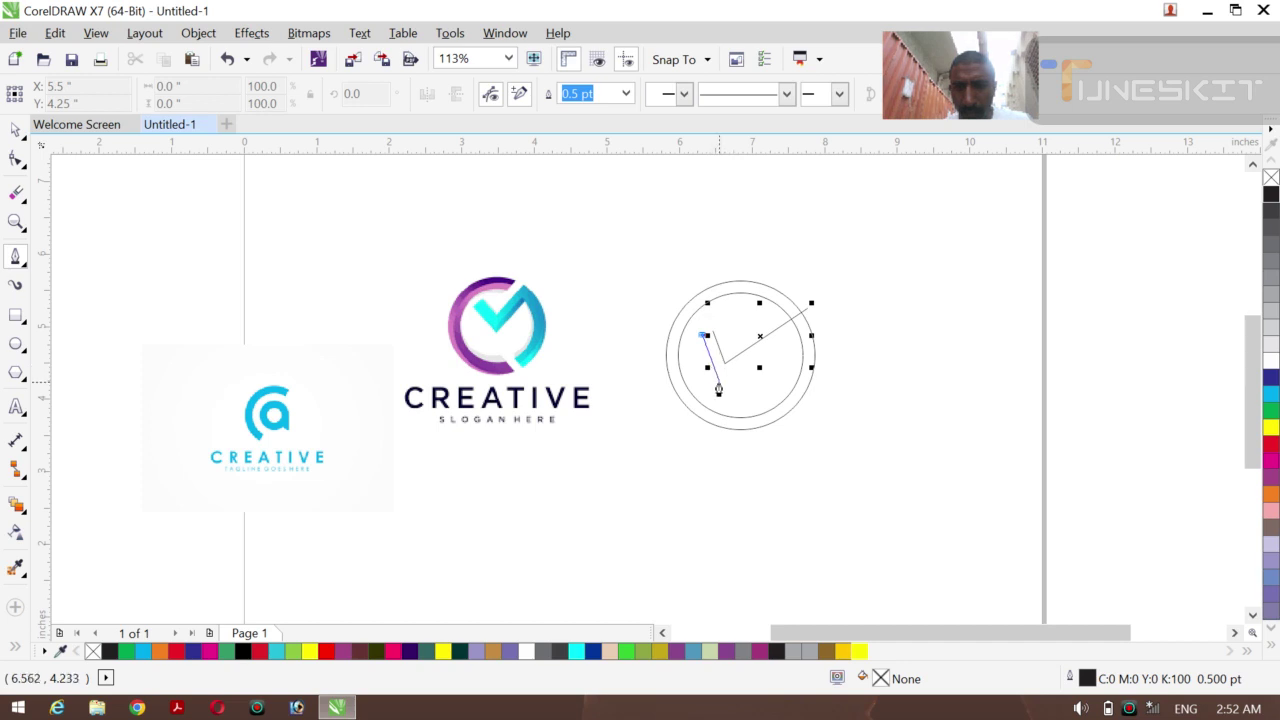
click(718, 386)
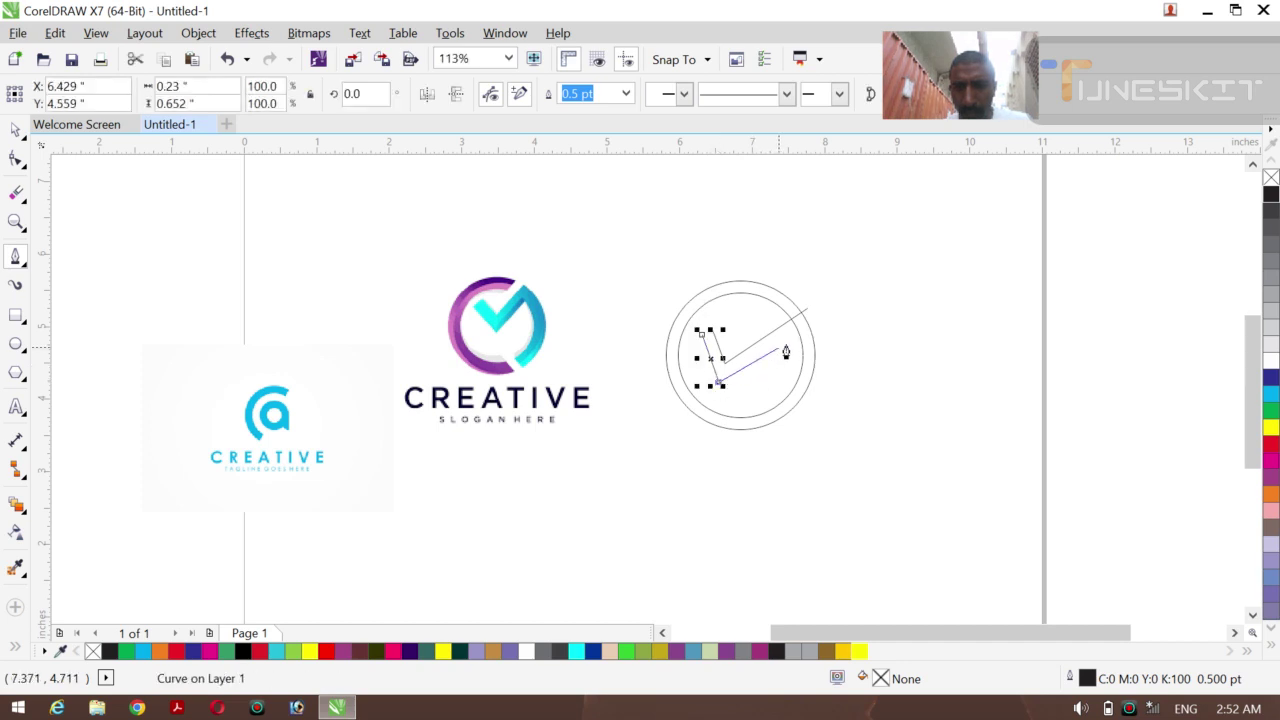
click(826, 308)
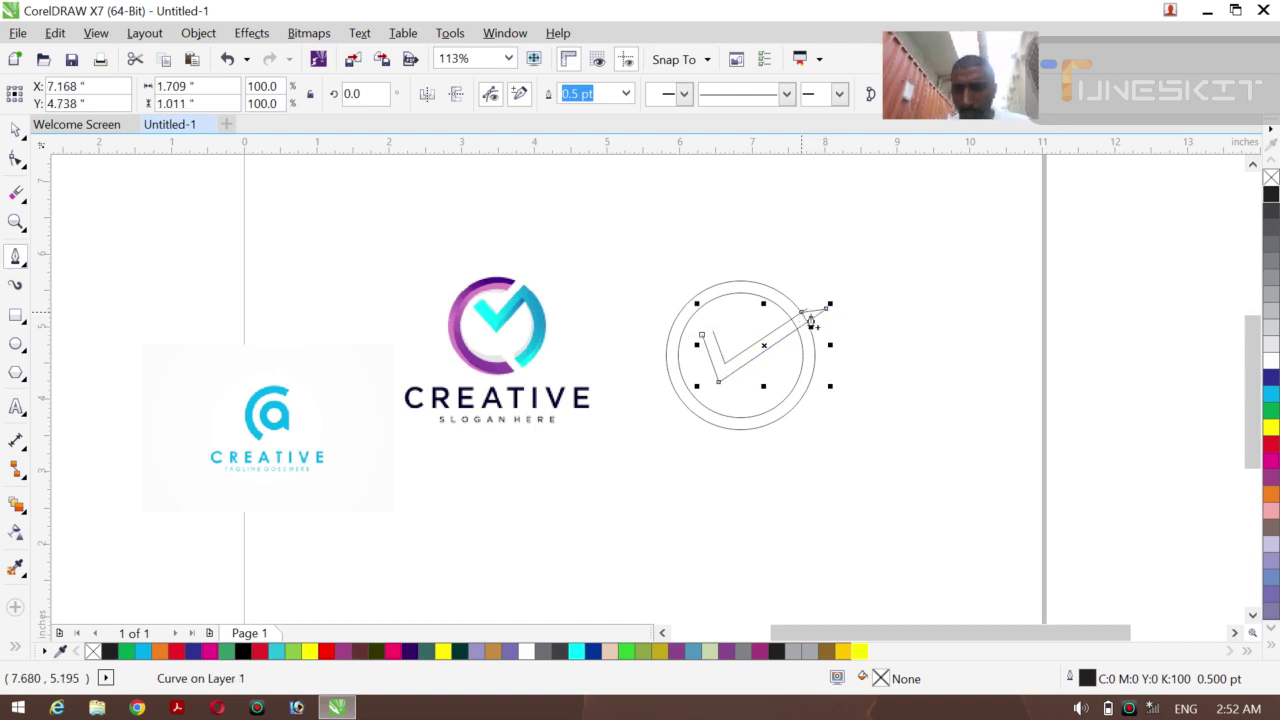
click(710, 337)
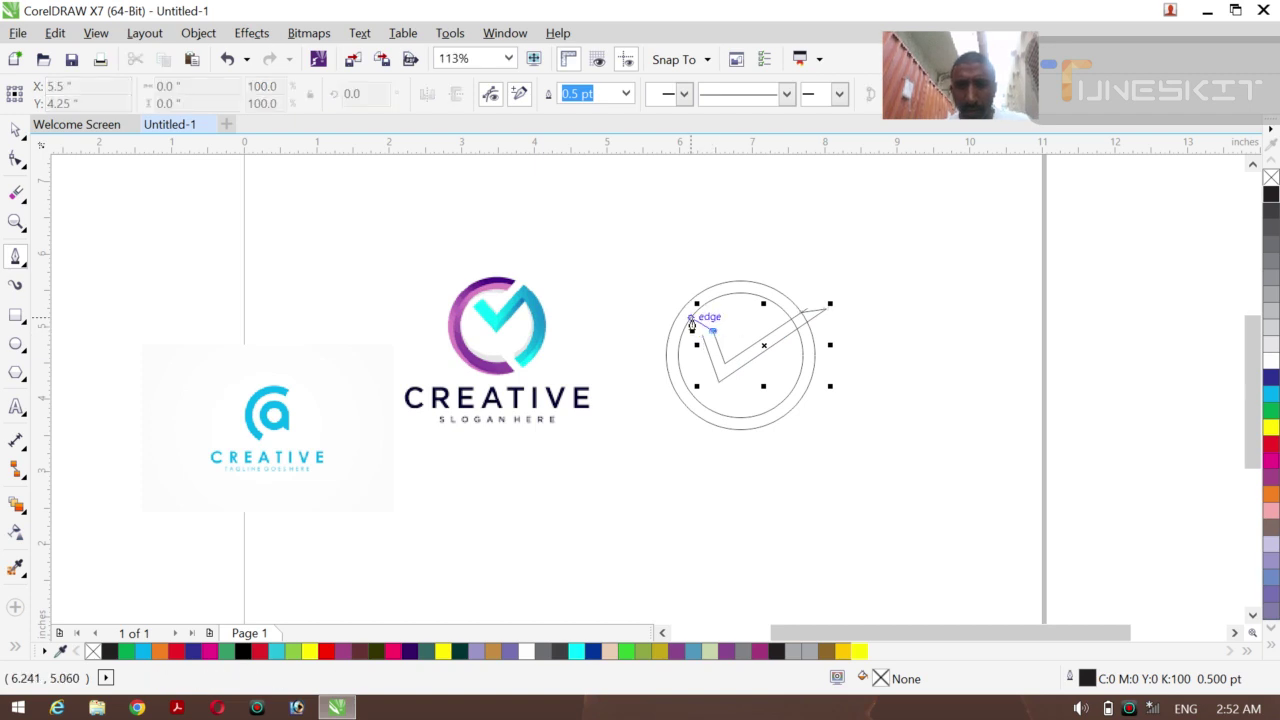
click(704, 343)
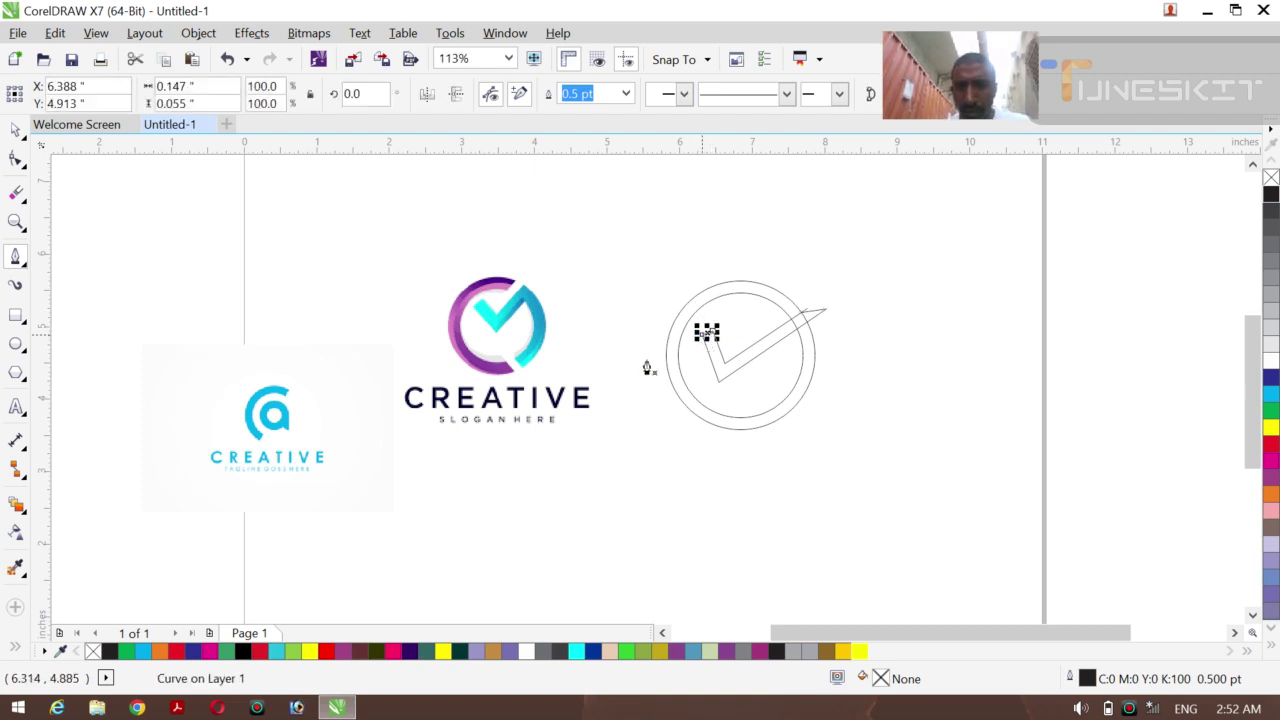
click(12, 132)
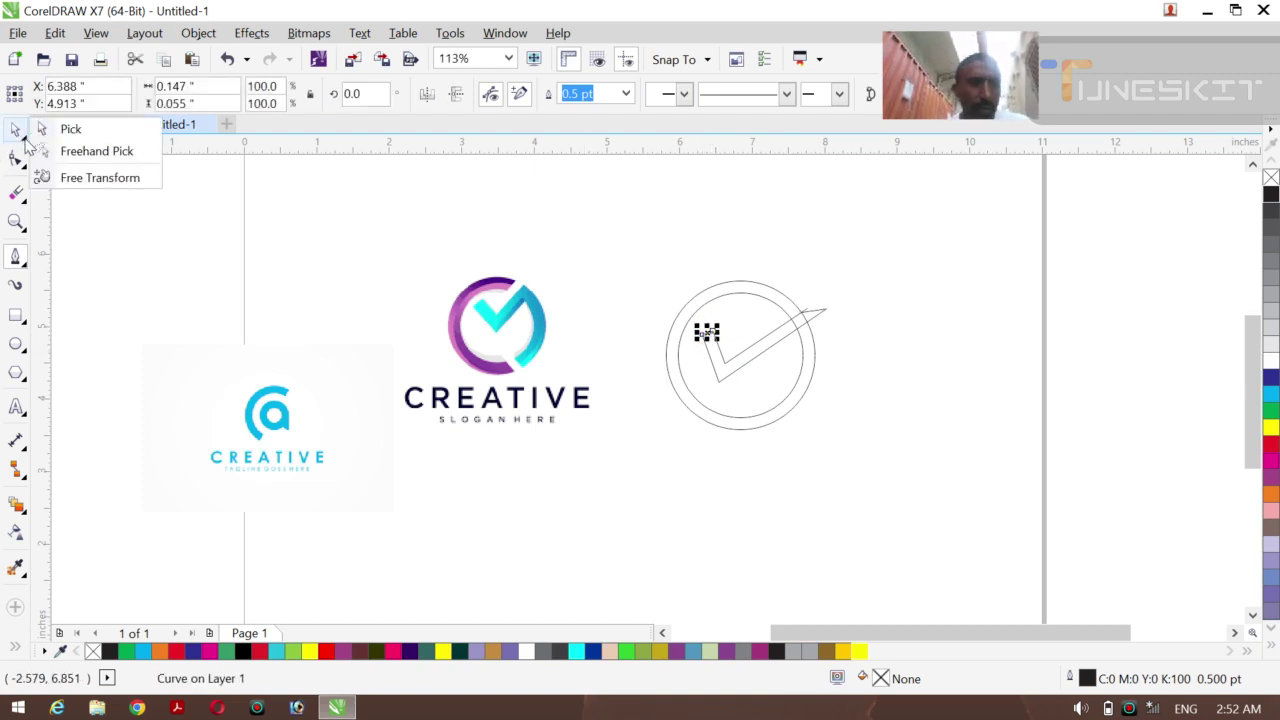
click(60, 126)
click(499, 271)
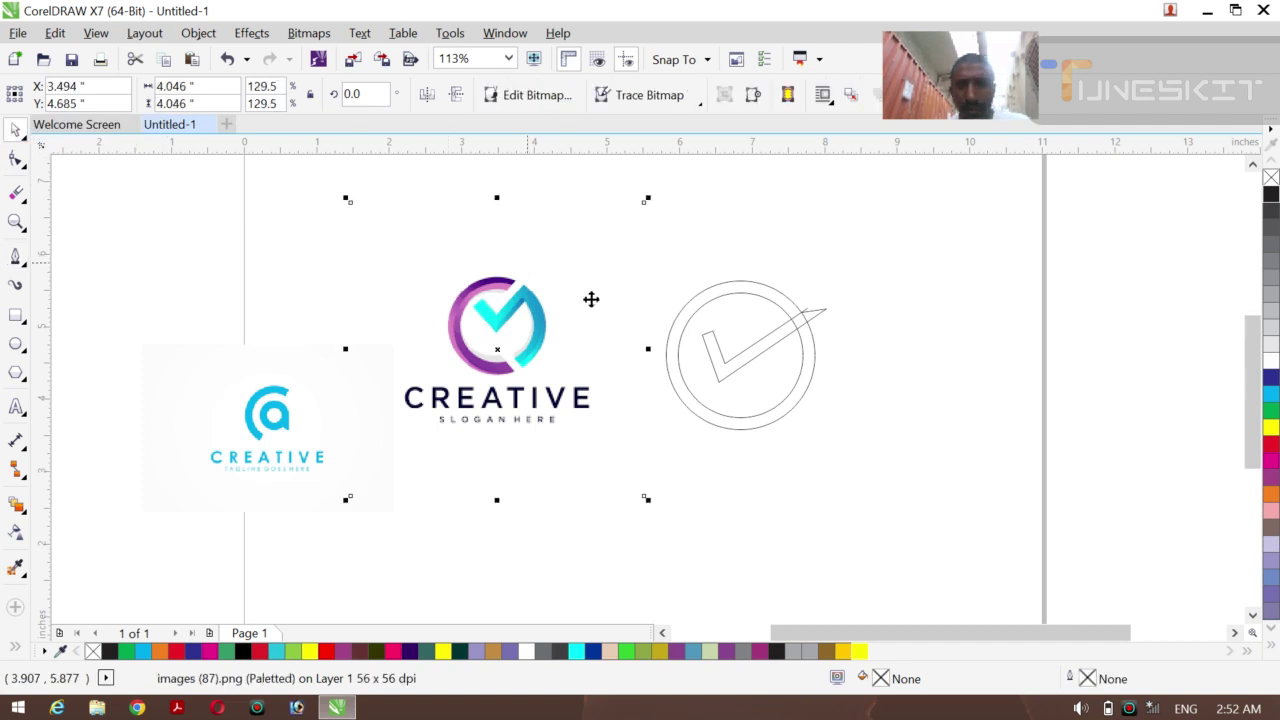
click(814, 468)
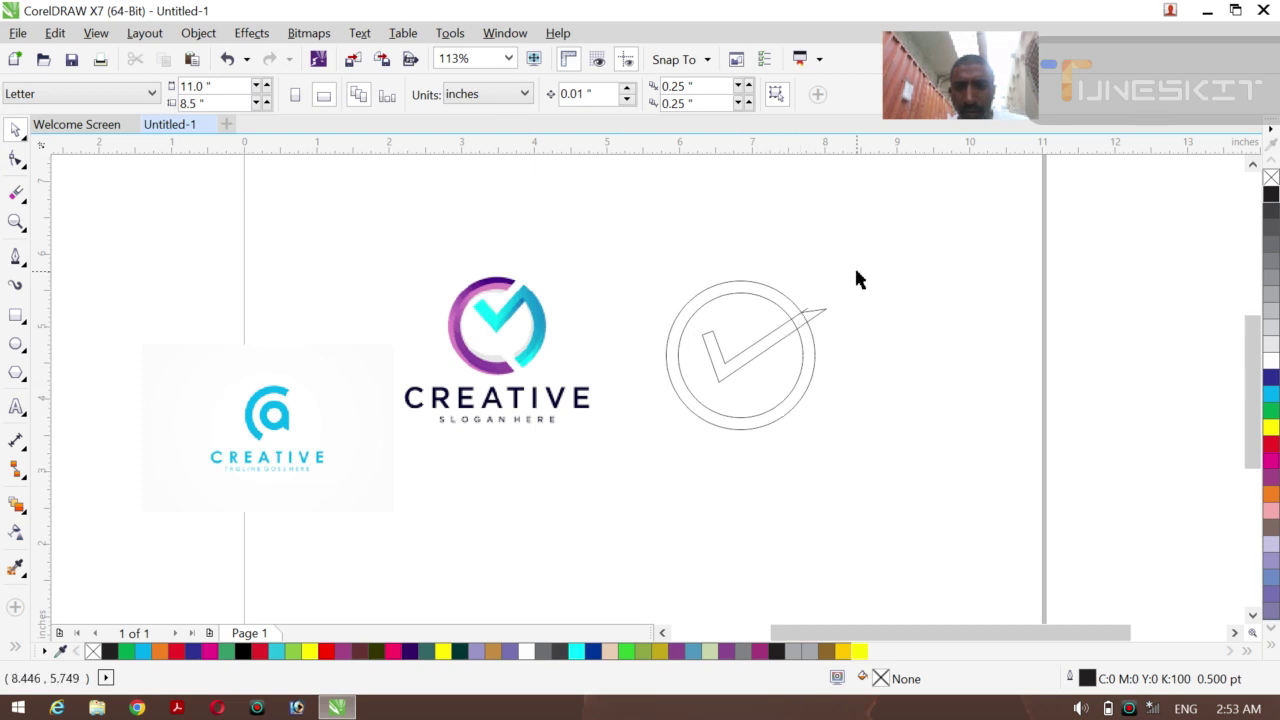
- Draw a narrow vertical rectangle about 0.22 by 0.99 inches across the lower part of the ring
click(15, 315)
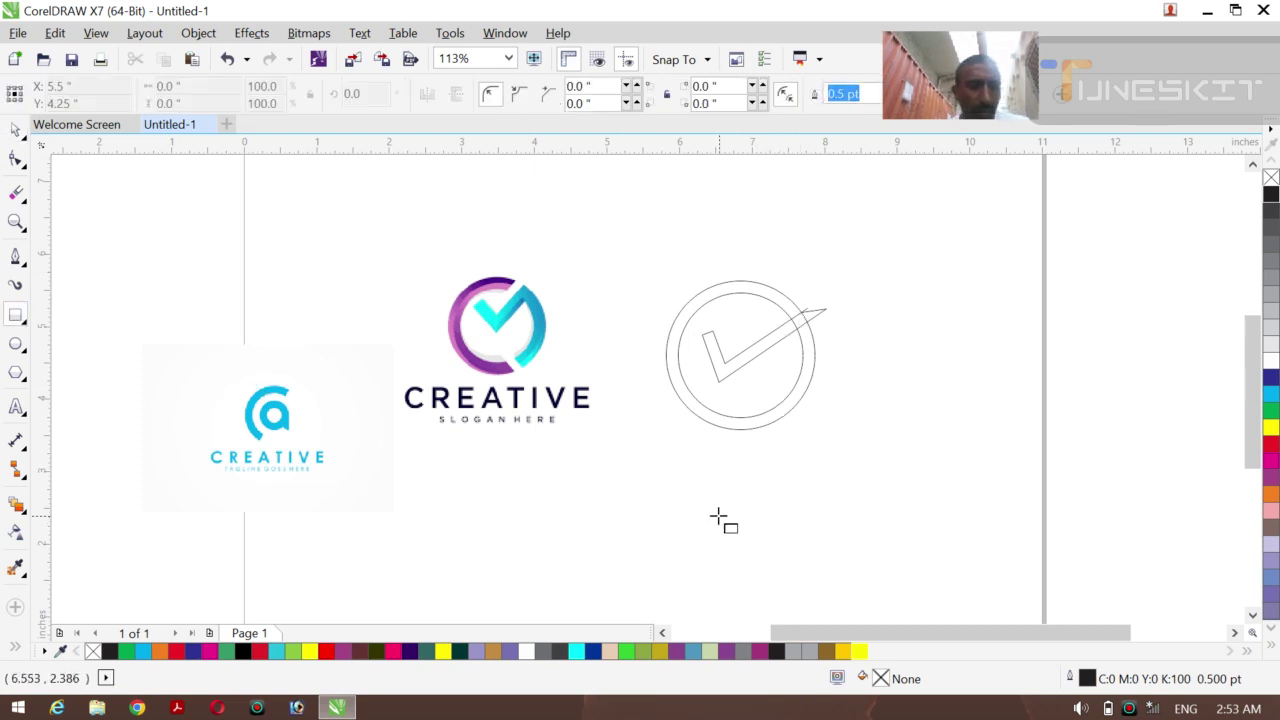
drag(758, 389, 775, 463)
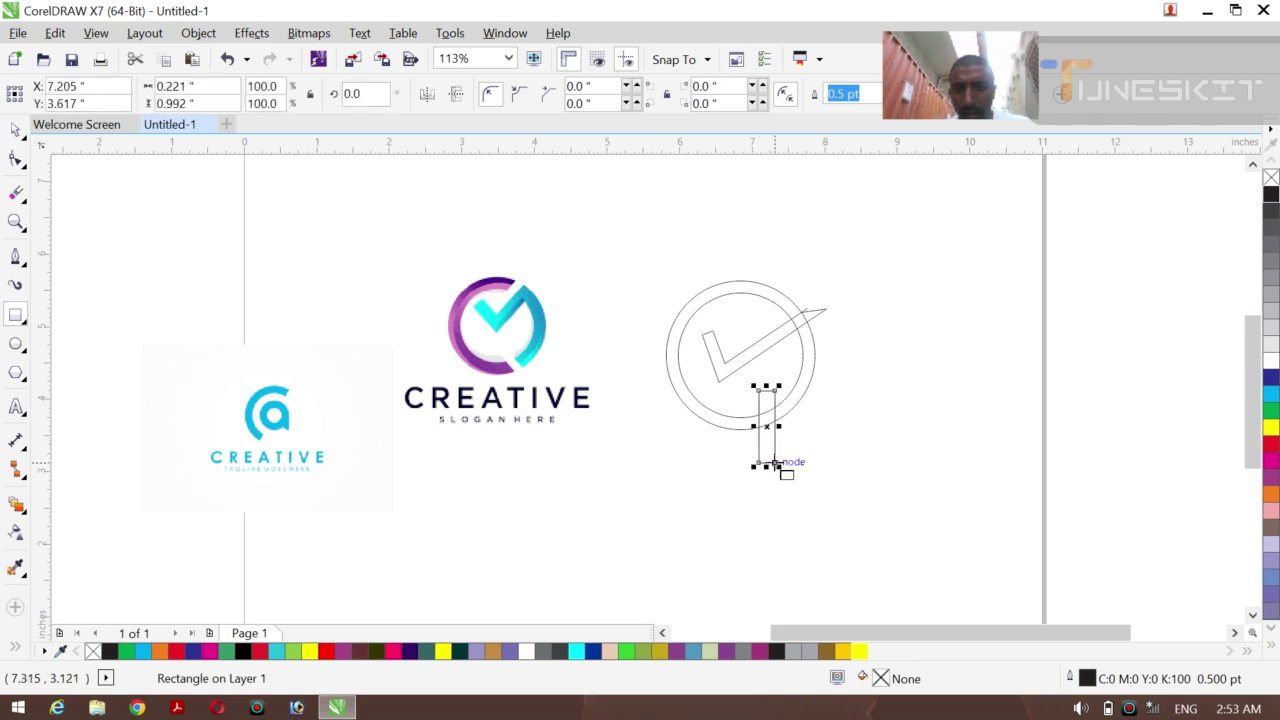
click(15, 130)
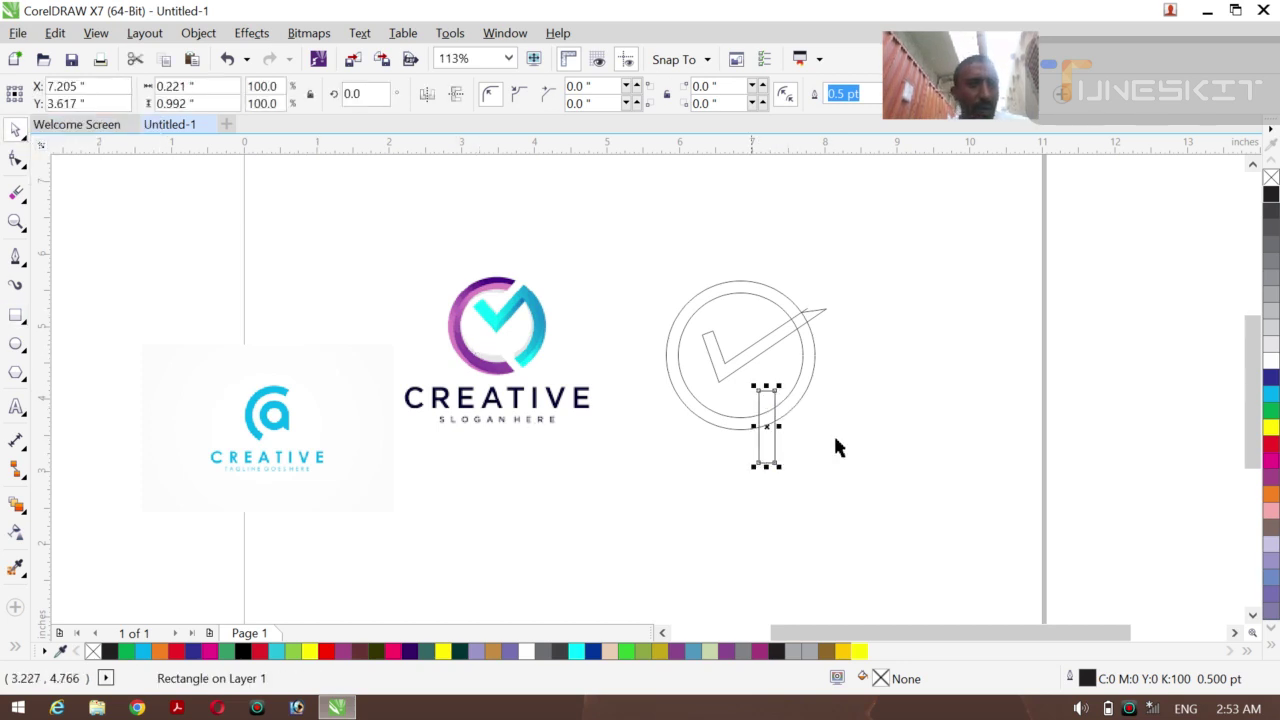
- Rotate the narrow rectangle about 28.8° and nudge it slightly upward so it crosses the ring diagonally
click(770, 432)
drag(755, 470, 772, 466)
key(Up)
key(Up)
key(Up)
key(Up)
key(Up)
key(Up)
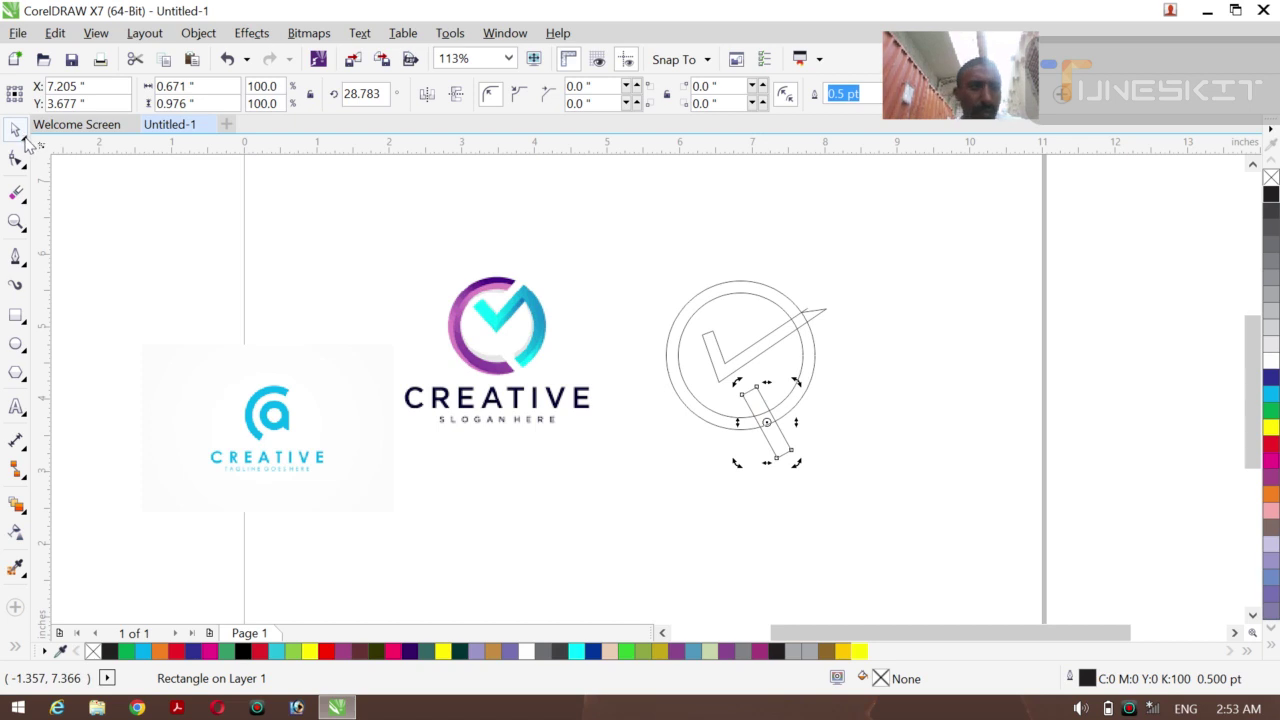
click(74, 230)
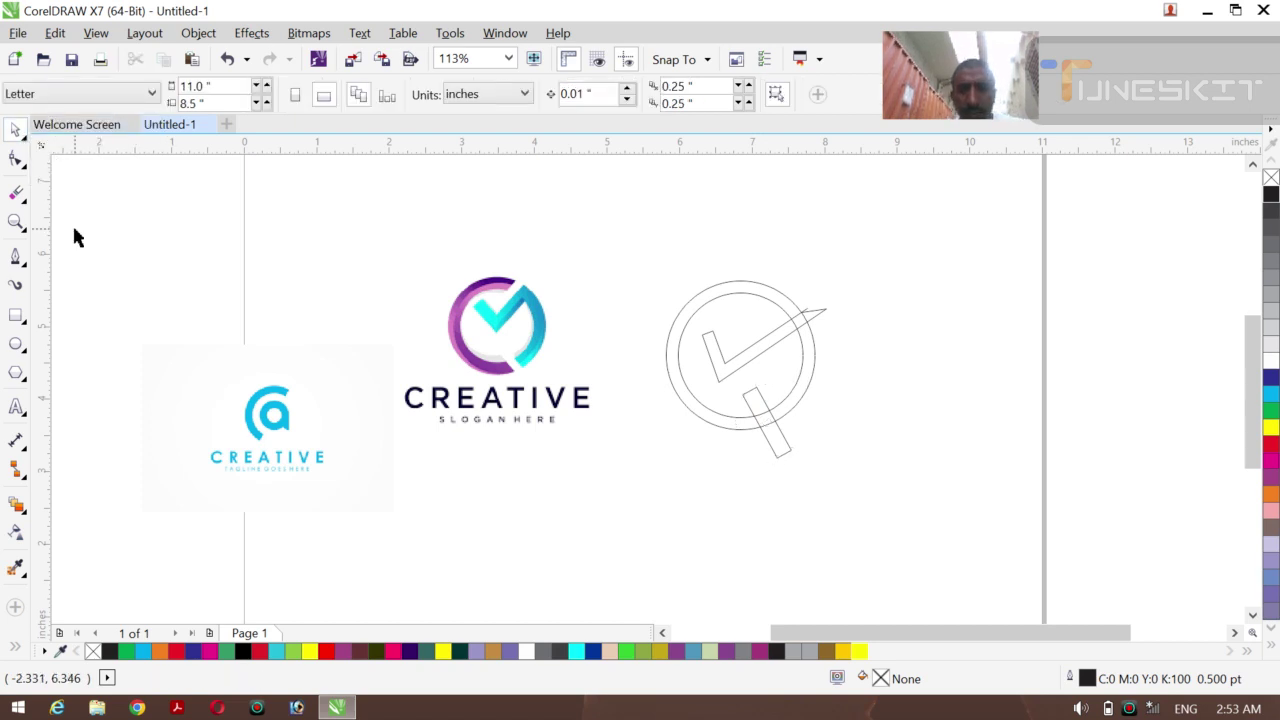
- Smart-fill the ring segments and the check mark with green #33CC33 and no outline, leaving the gap under the rectangle unfilled
click(13, 648)
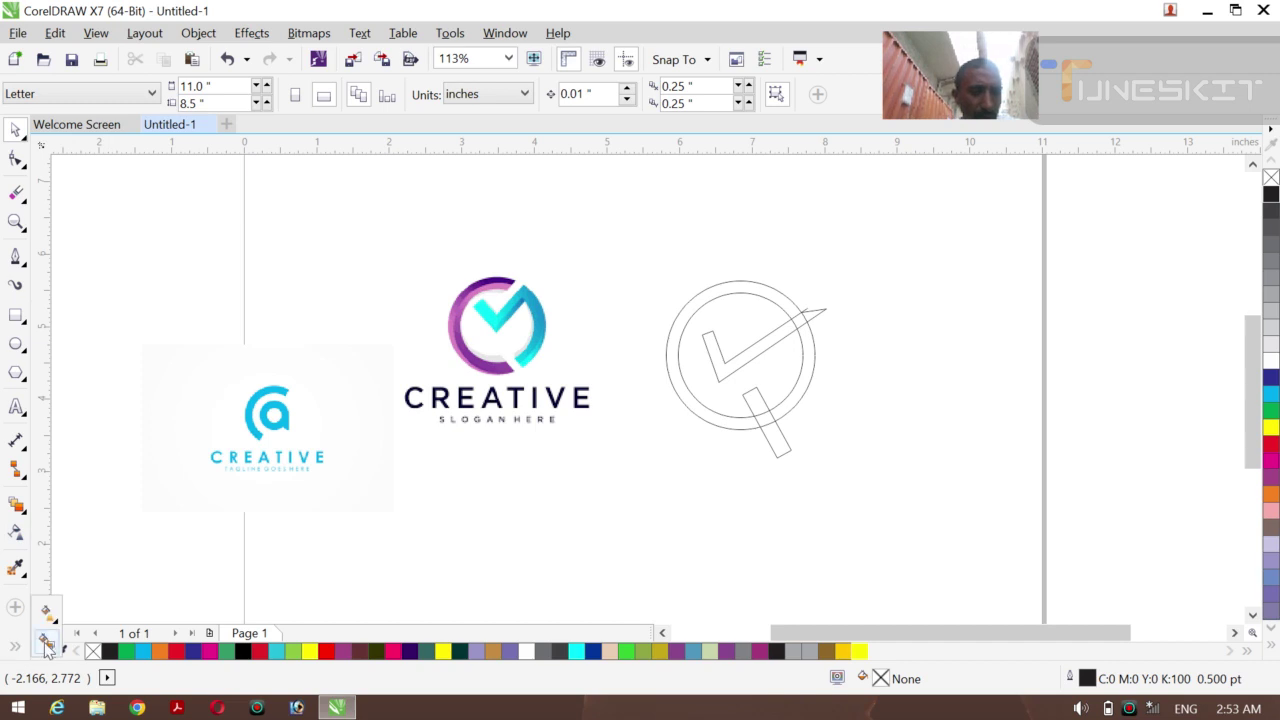
click(46, 643)
click(711, 290)
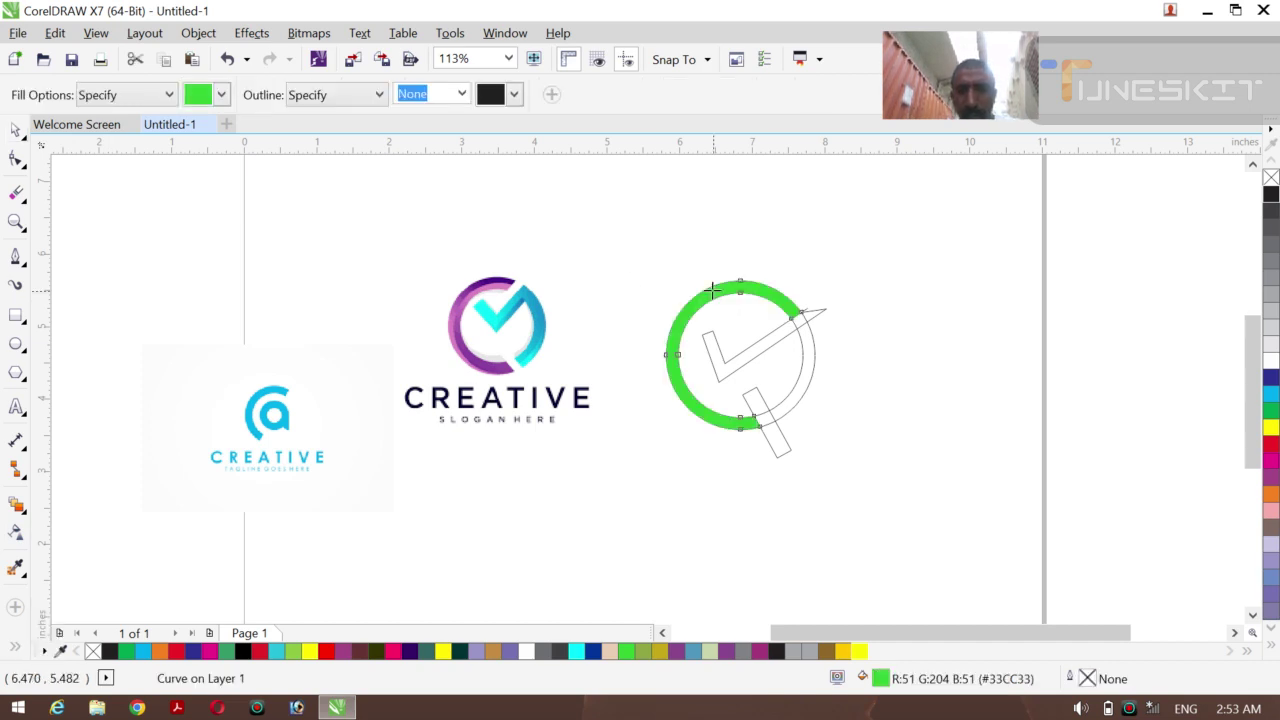
click(803, 357)
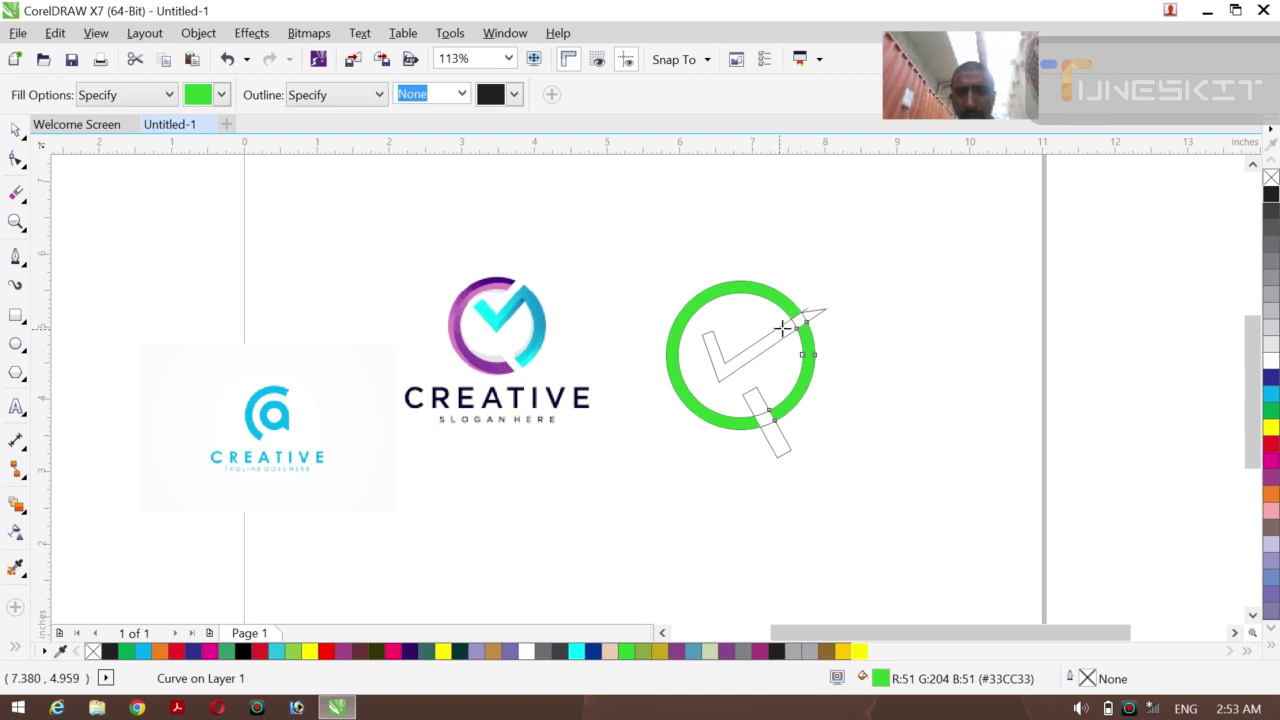
click(730, 366)
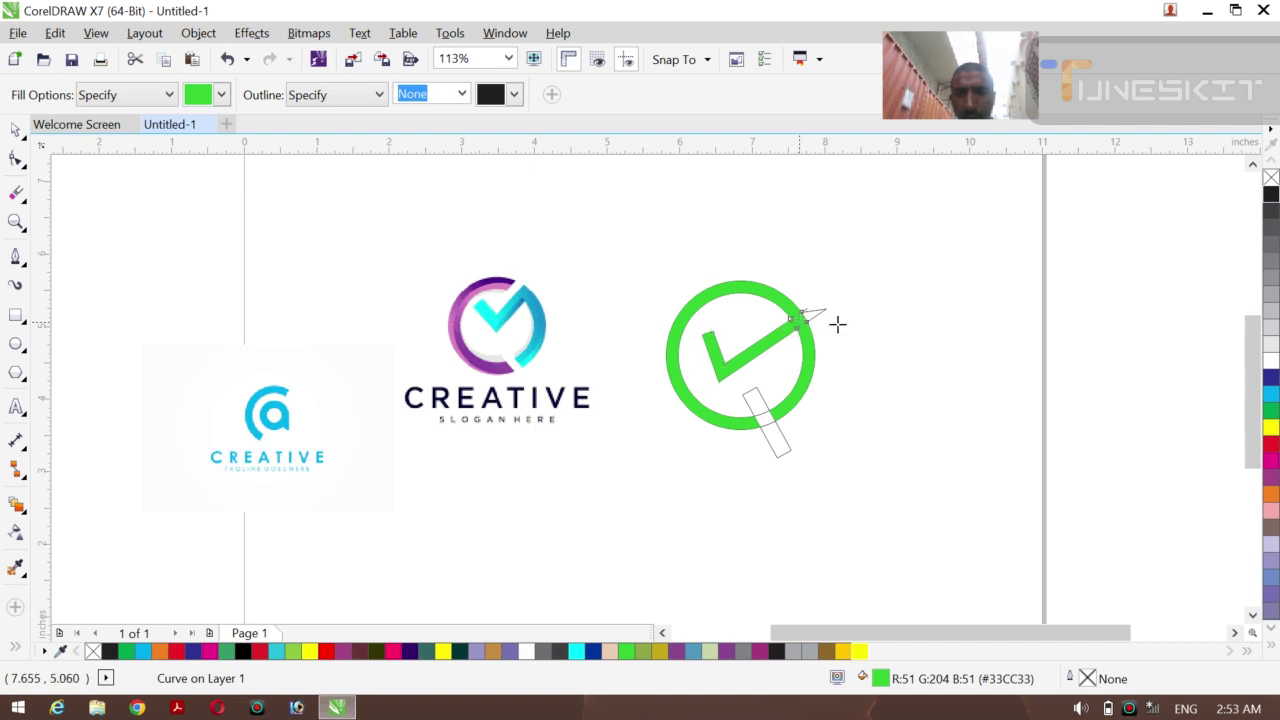
click(15, 130)
click(71, 126)
click(97, 240)
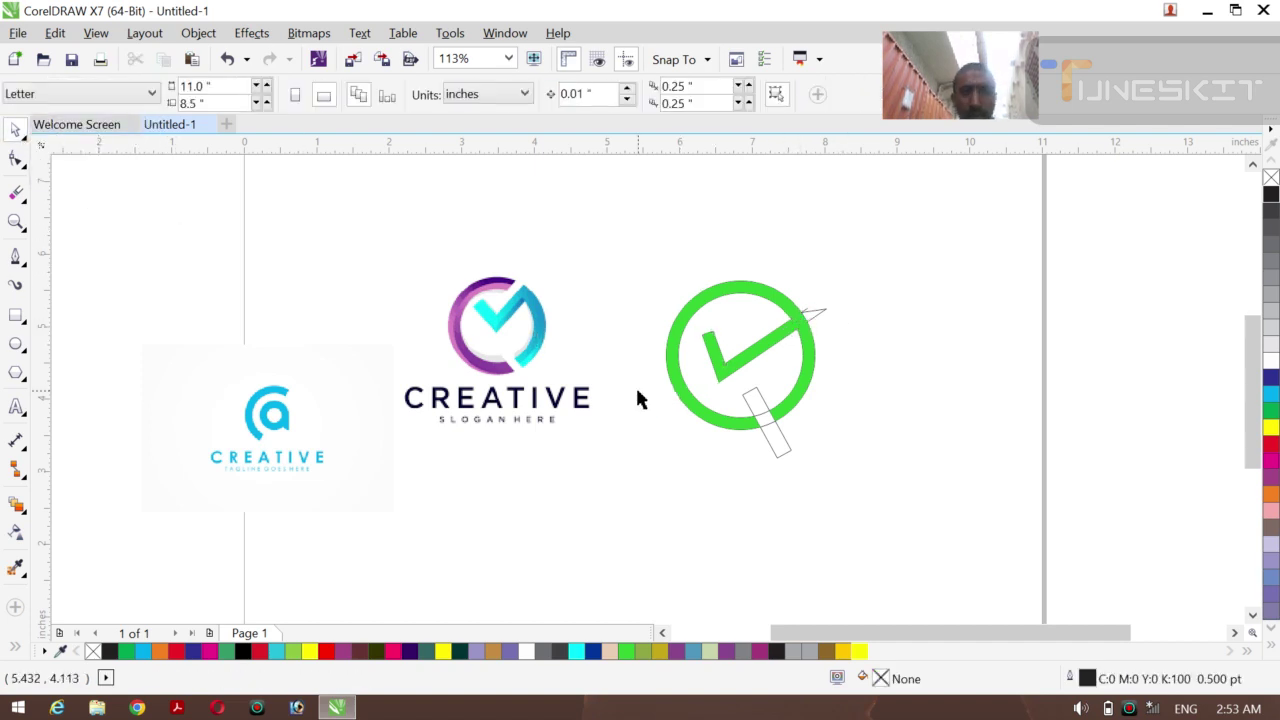
- Try to move the green ring segments, the check mark and the small piece at its tip off the construction outlines
click(672, 381)
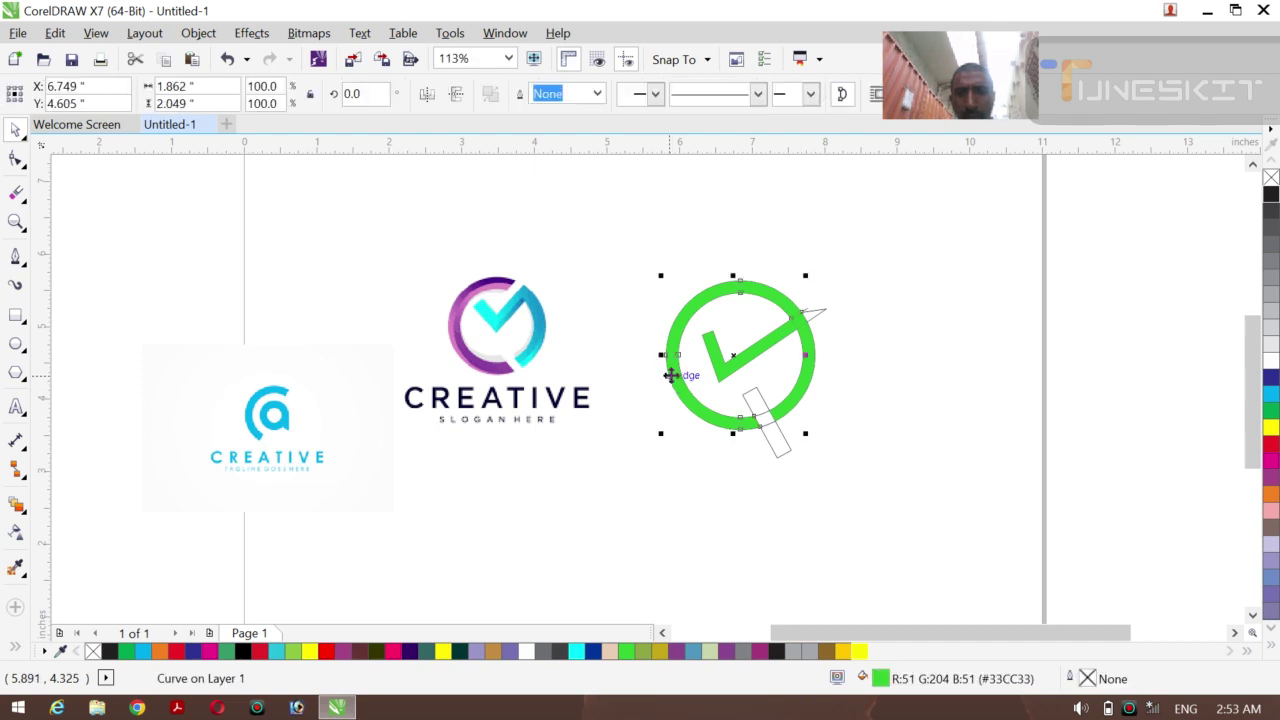
shift+click(727, 376)
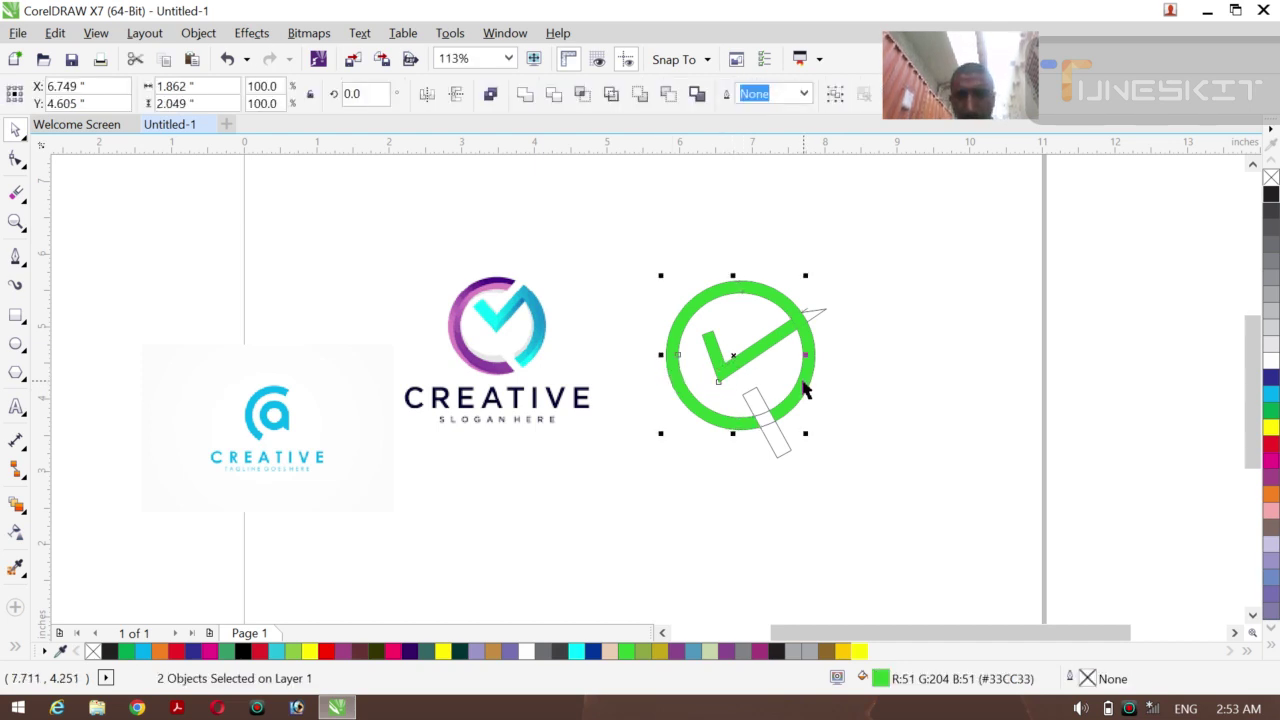
drag(757, 360, 925, 369)
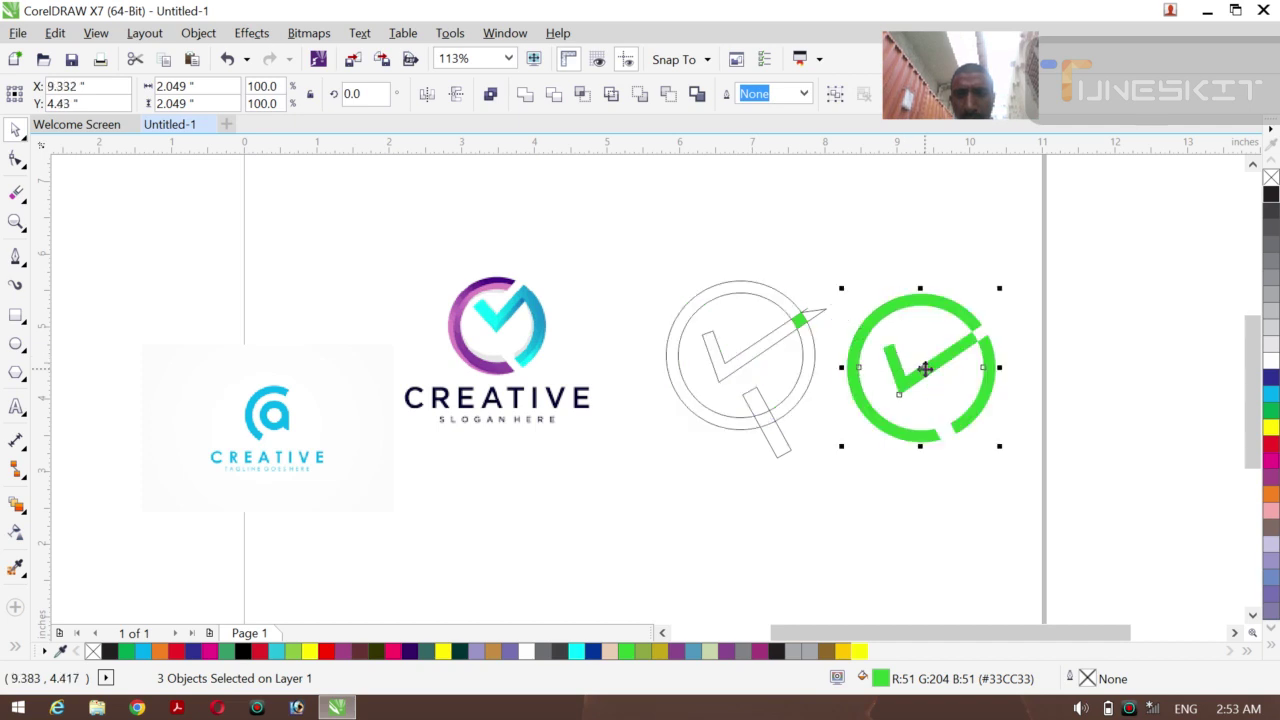
click(968, 482)
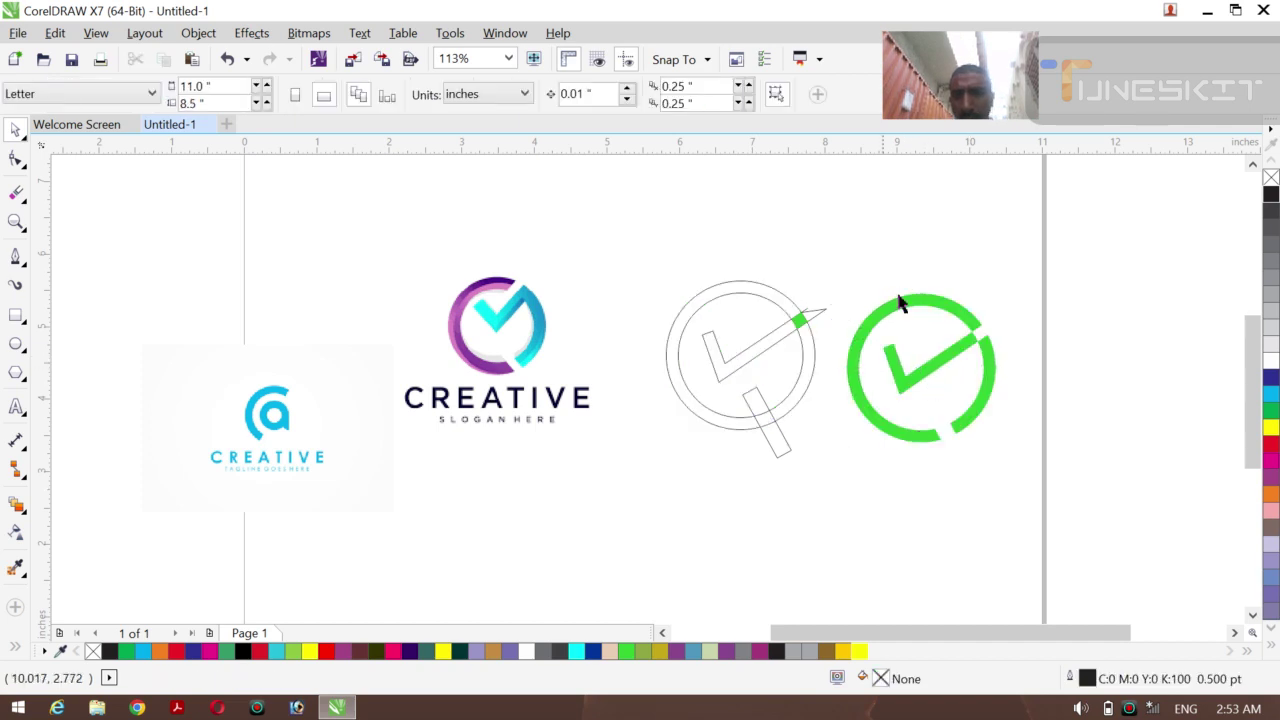
click(798, 320)
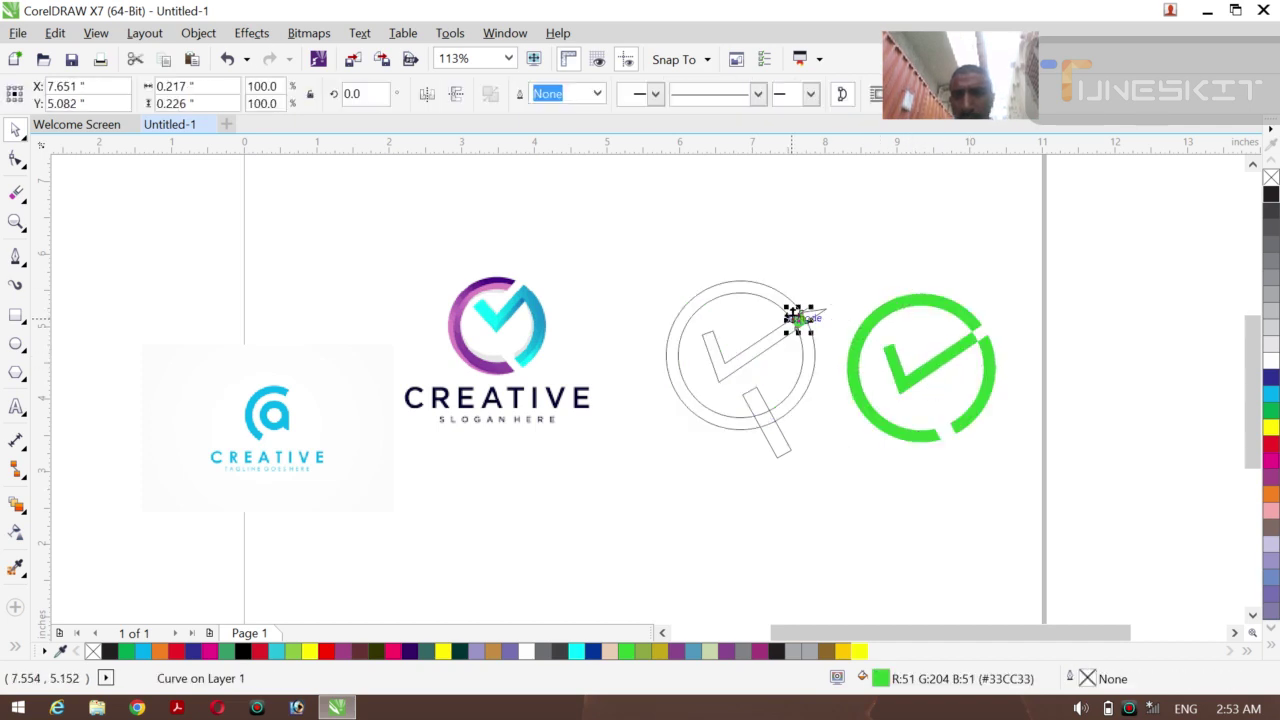
drag(798, 320, 866, 352)
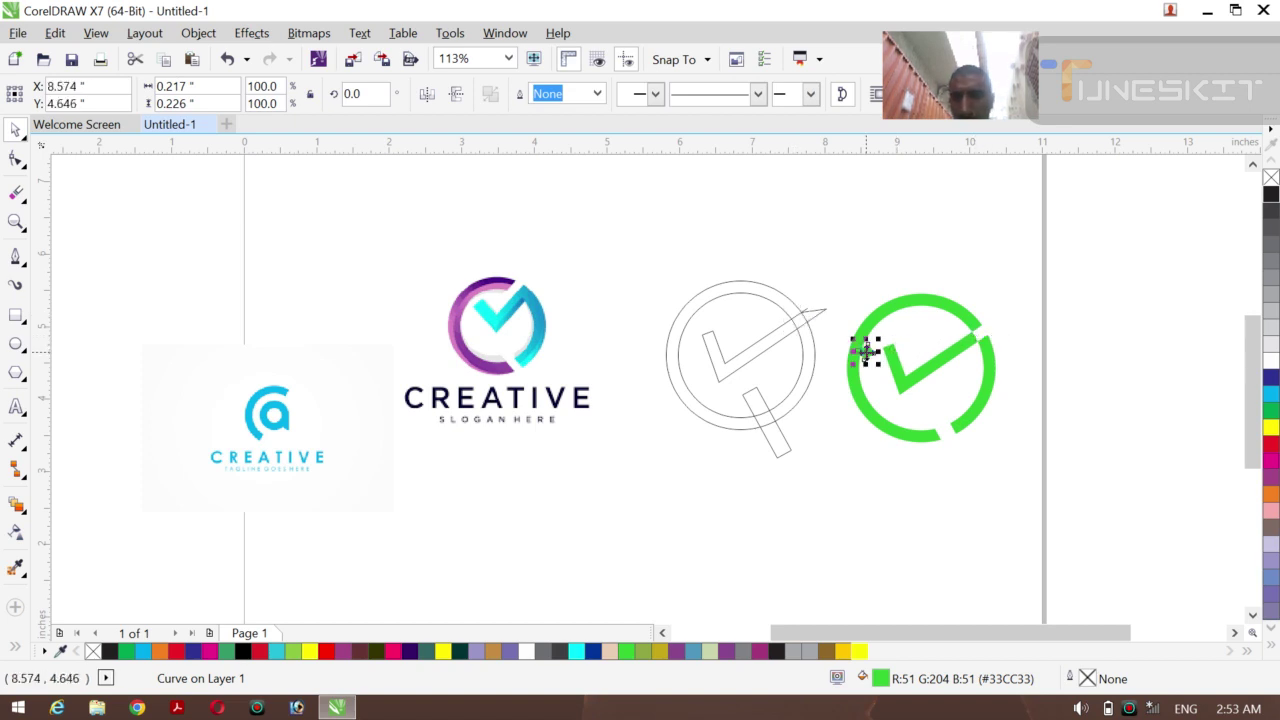
key(Escape)
click(866, 335)
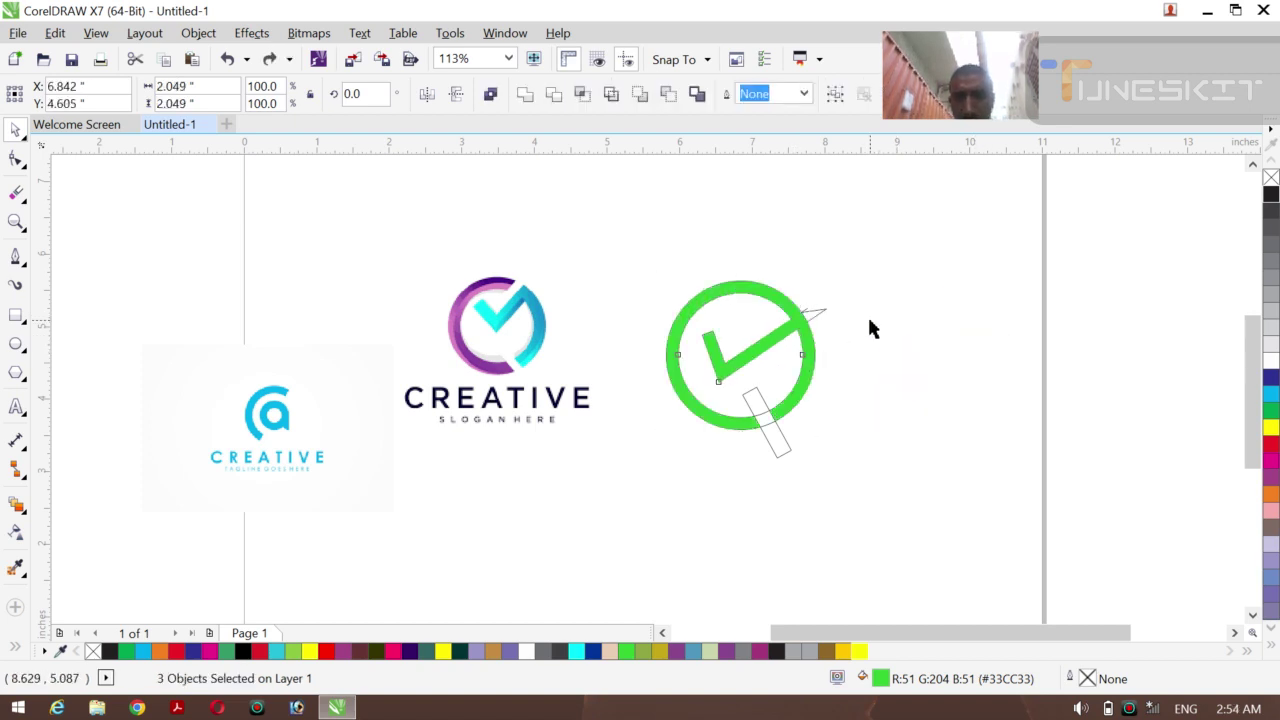
- Weld the small green piece at the ring crossing to the check mark
click(800, 318)
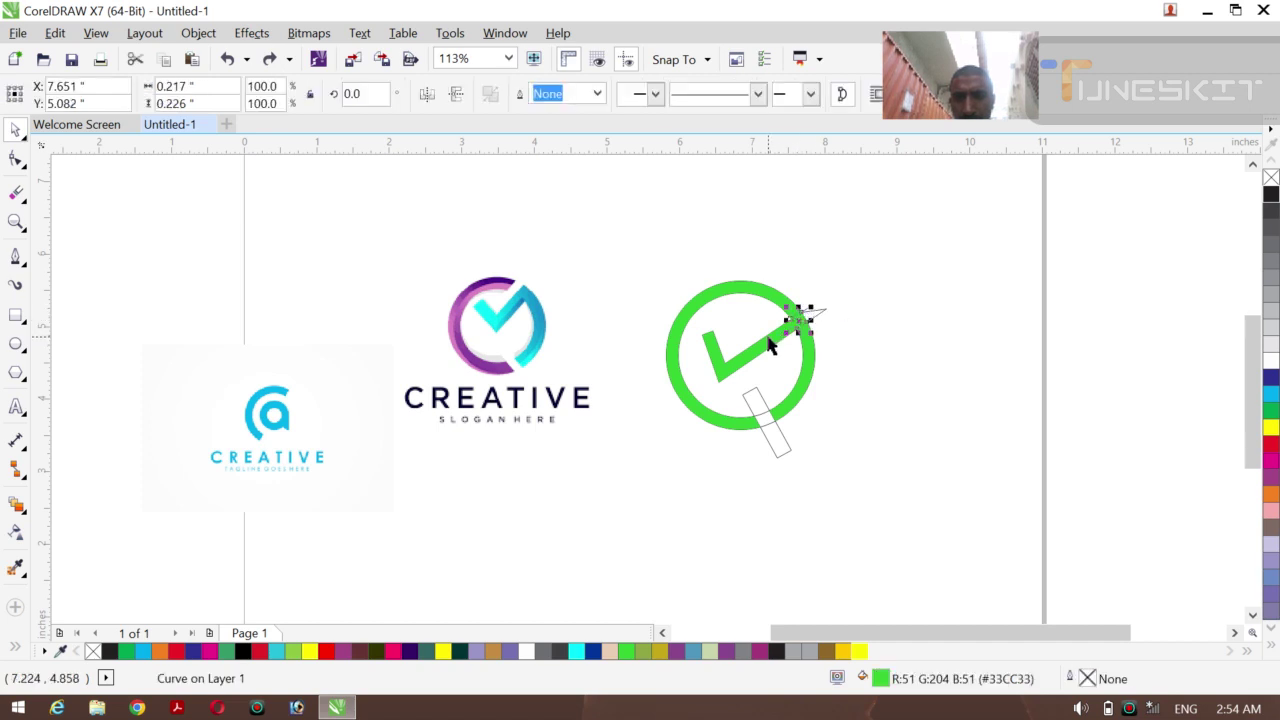
shift+click(770, 345)
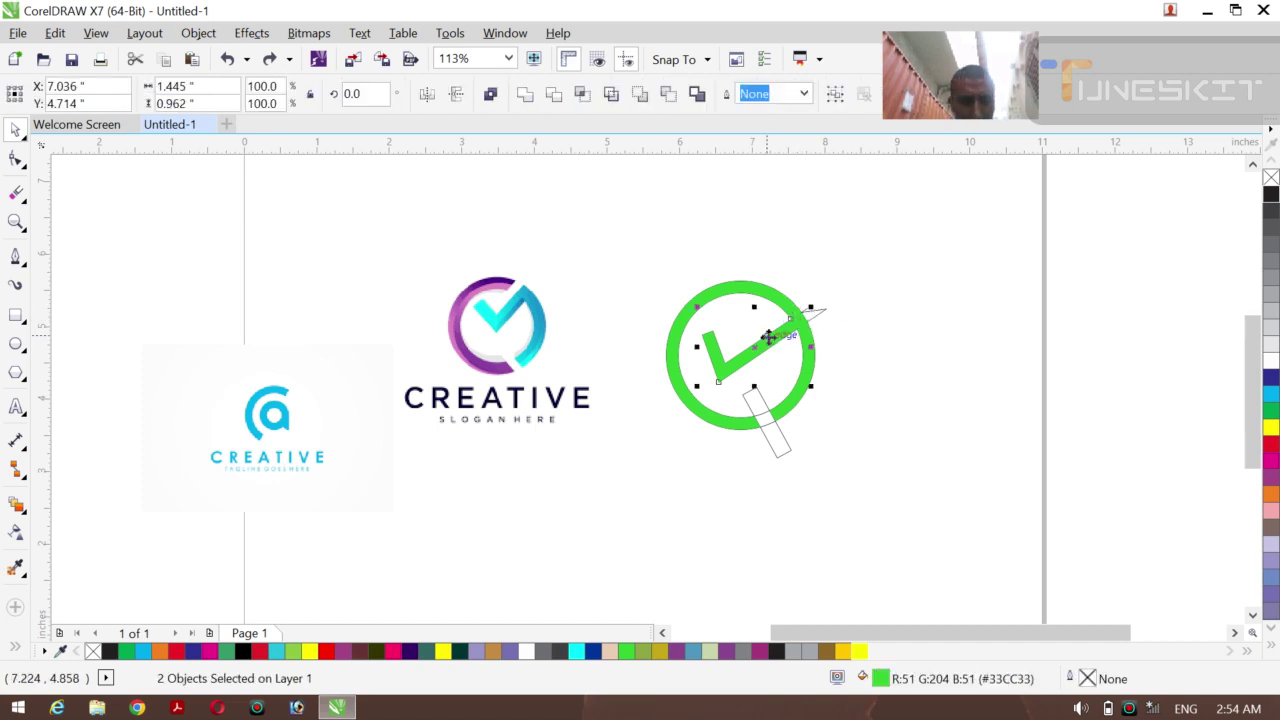
click(528, 97)
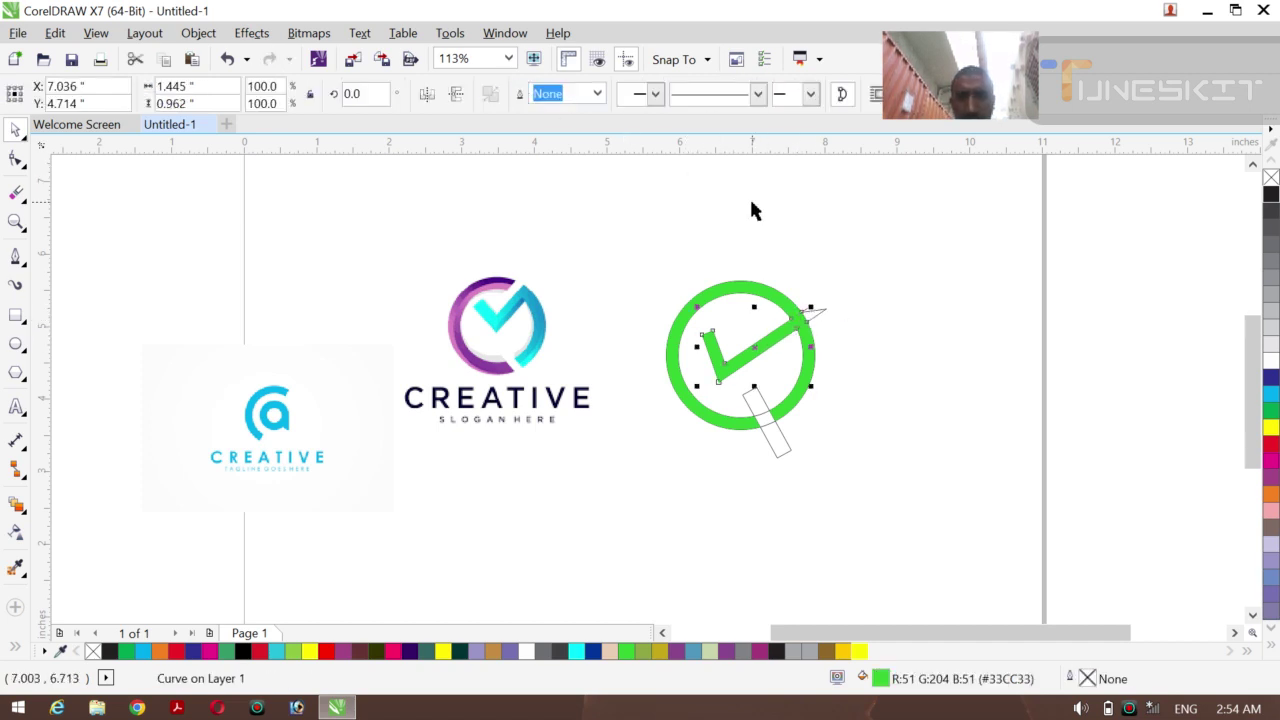
- Move both ring segments and the welded check mark together off the construction outlines, to about X 9.68, Y 4.89 inches
shift+click(695, 410)
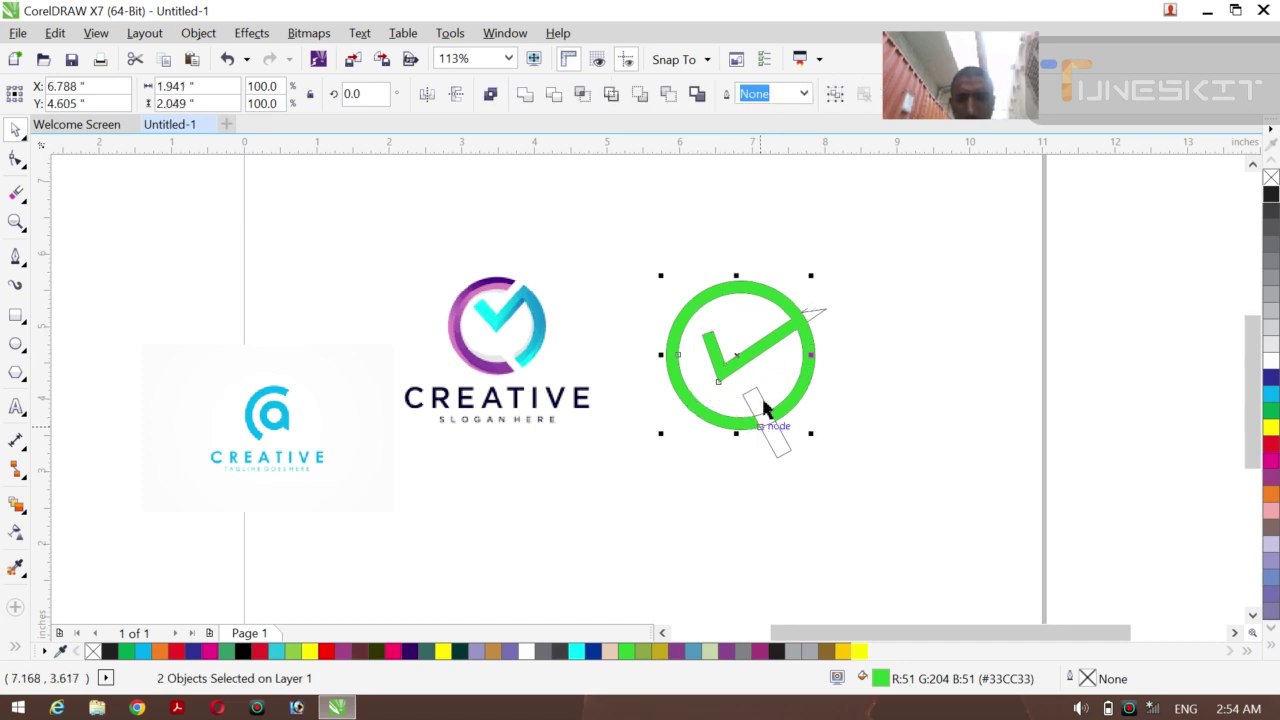
drag(739, 355, 921, 325)
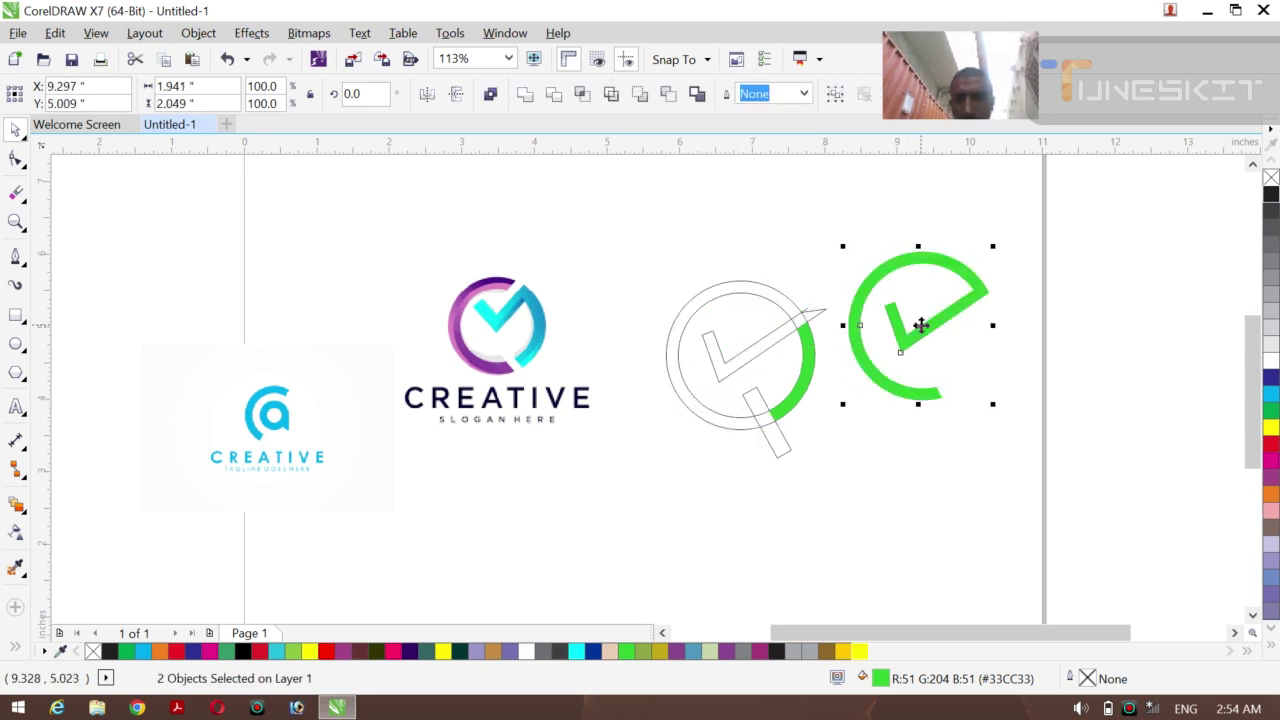
key(ctrl+z)
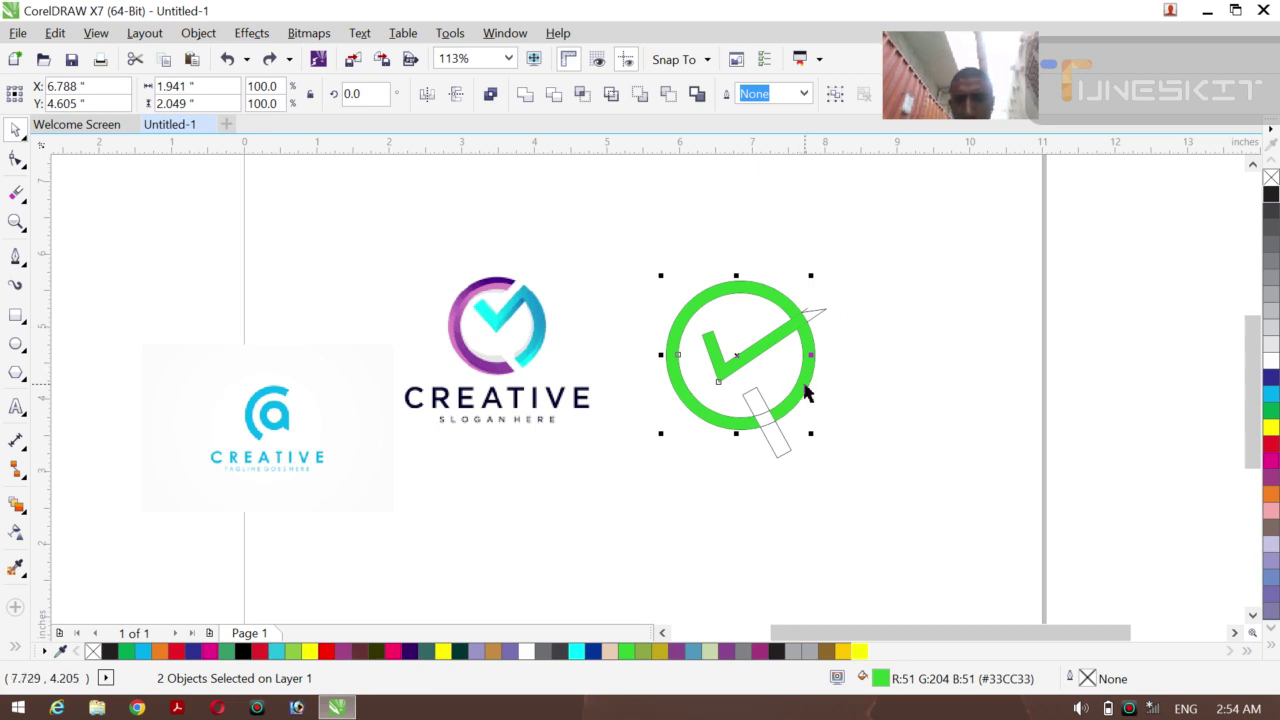
shift+click(750, 390)
drag(736, 361, 945, 341)
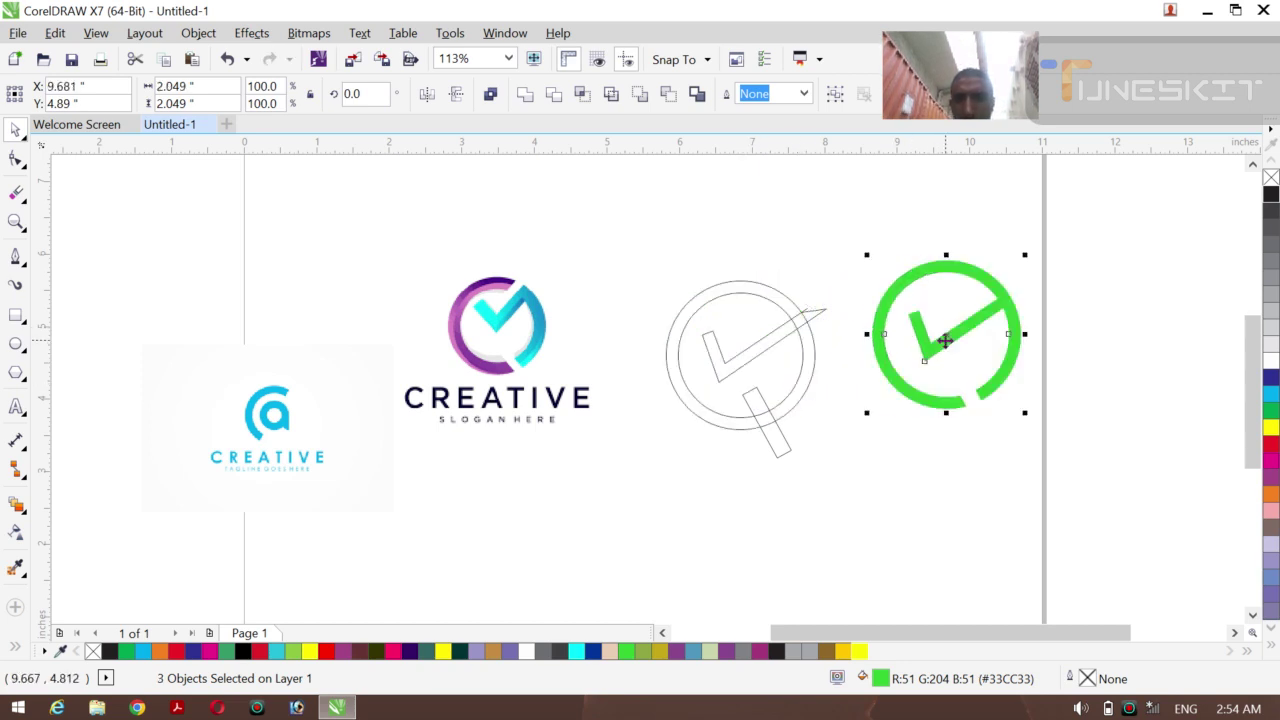
click(895, 432)
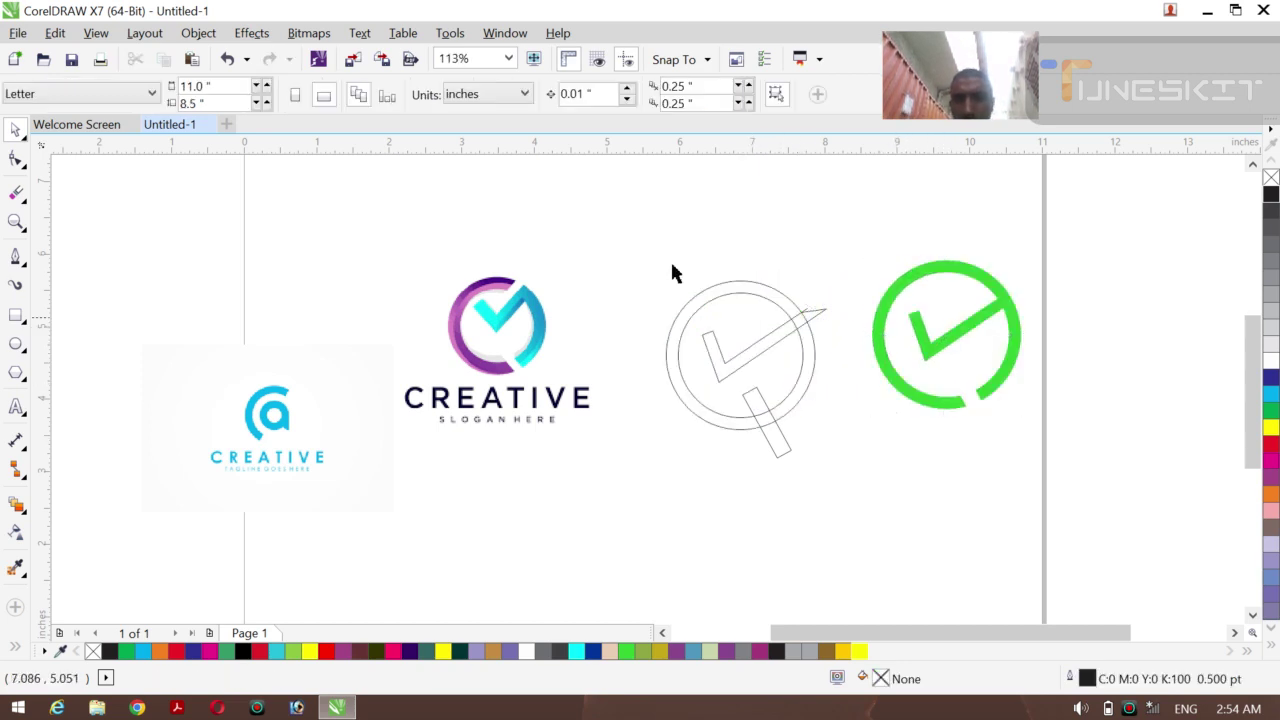
- Delete the construction outlines and move the three green pieces back toward the reference logo, to about X 8.15, Y 4.76 inches
mouse_move(651, 251)
mouse_down()
mouse_move(871, 507)
mouse_move(851, 508)
mouse_up()
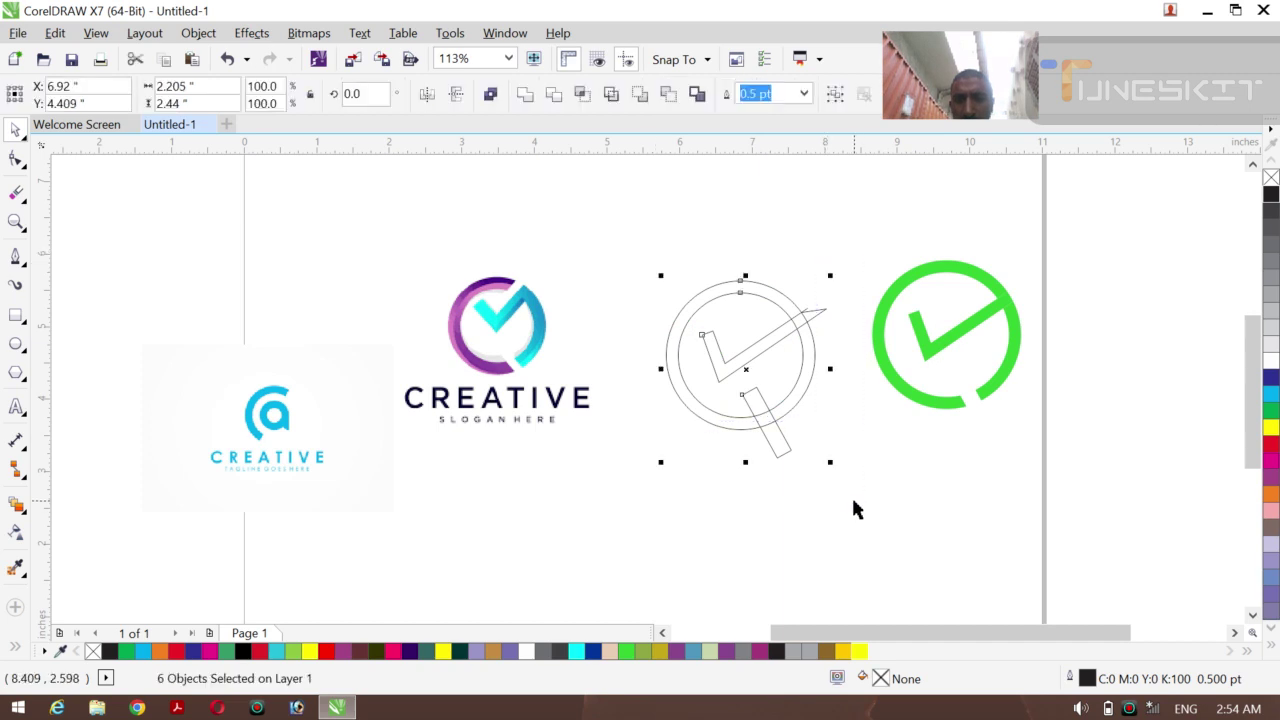
key(Delete)
drag(829, 208, 1043, 440)
drag(943, 346, 835, 343)
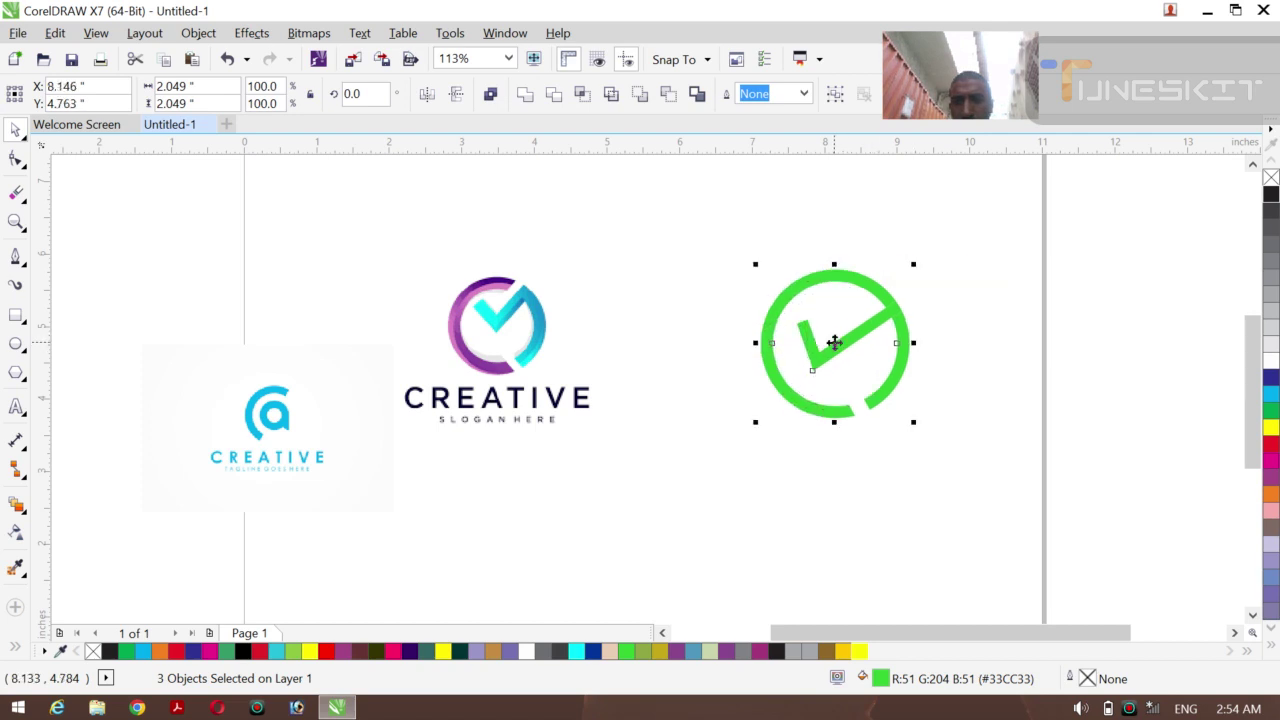
click(996, 395)
- Enlarge the check mark proportionally to about 105.8%, extending its long-arm tip past the ring's outer edge
click(851, 343)
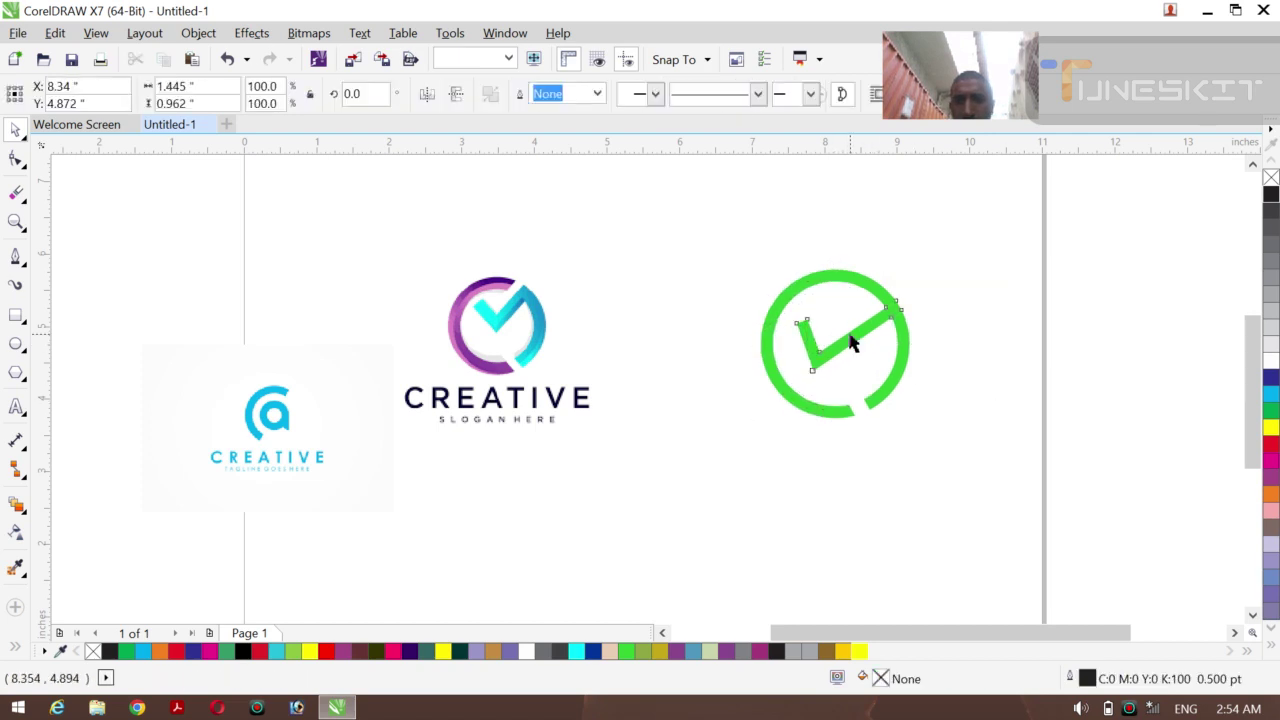
drag(906, 290, 914, 294)
click(961, 362)
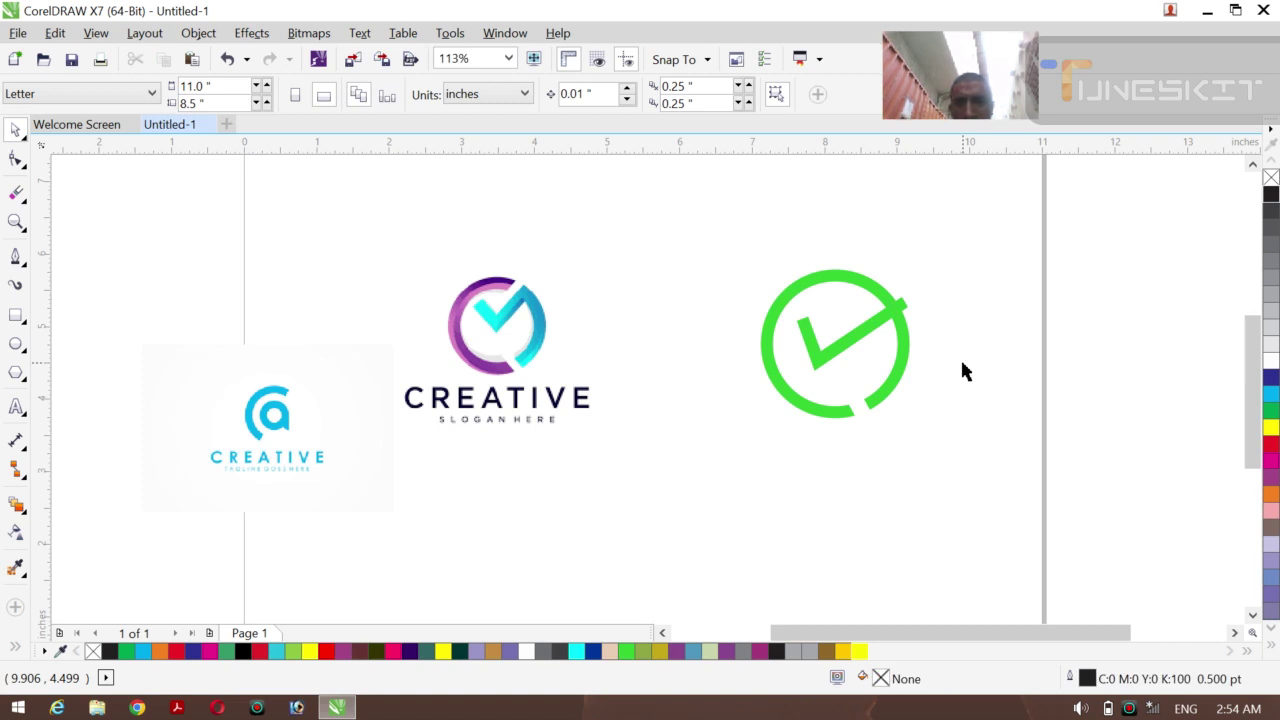
- Try to move the enlarged check mark lower inside the ring
click(855, 343)
drag(850, 340, 840, 362)
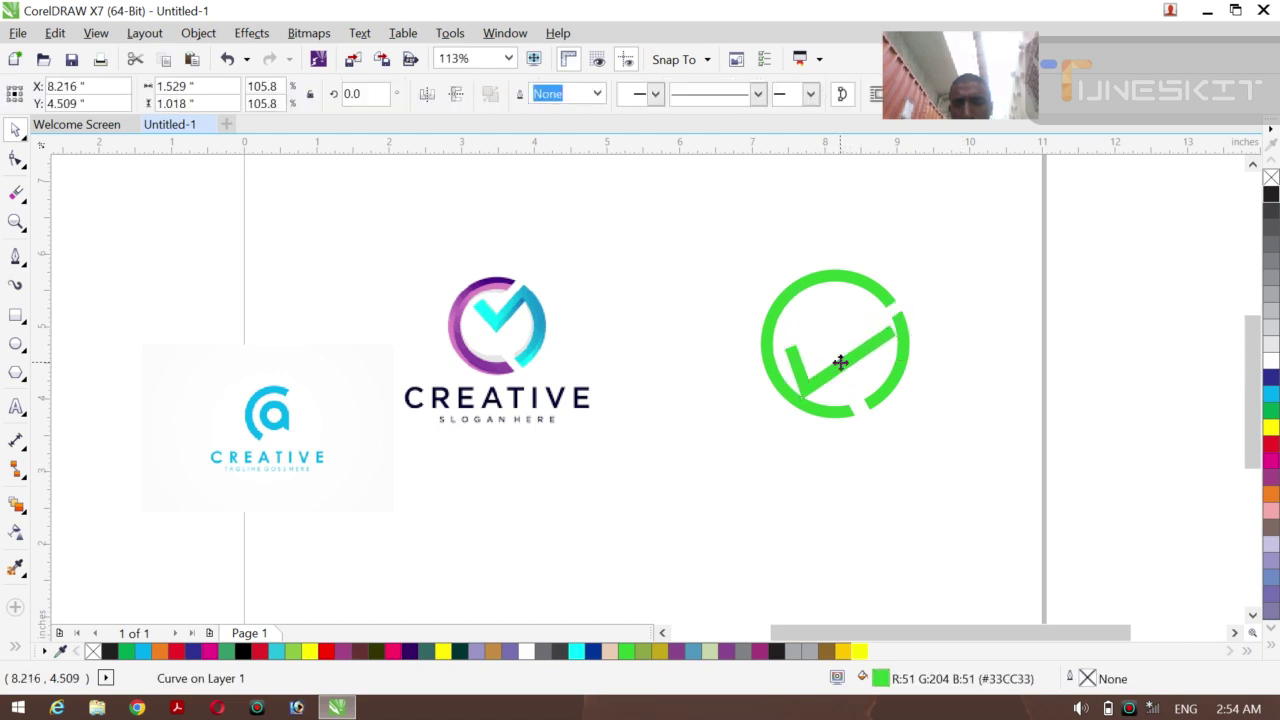
key(ctrl+z)
click(1020, 372)
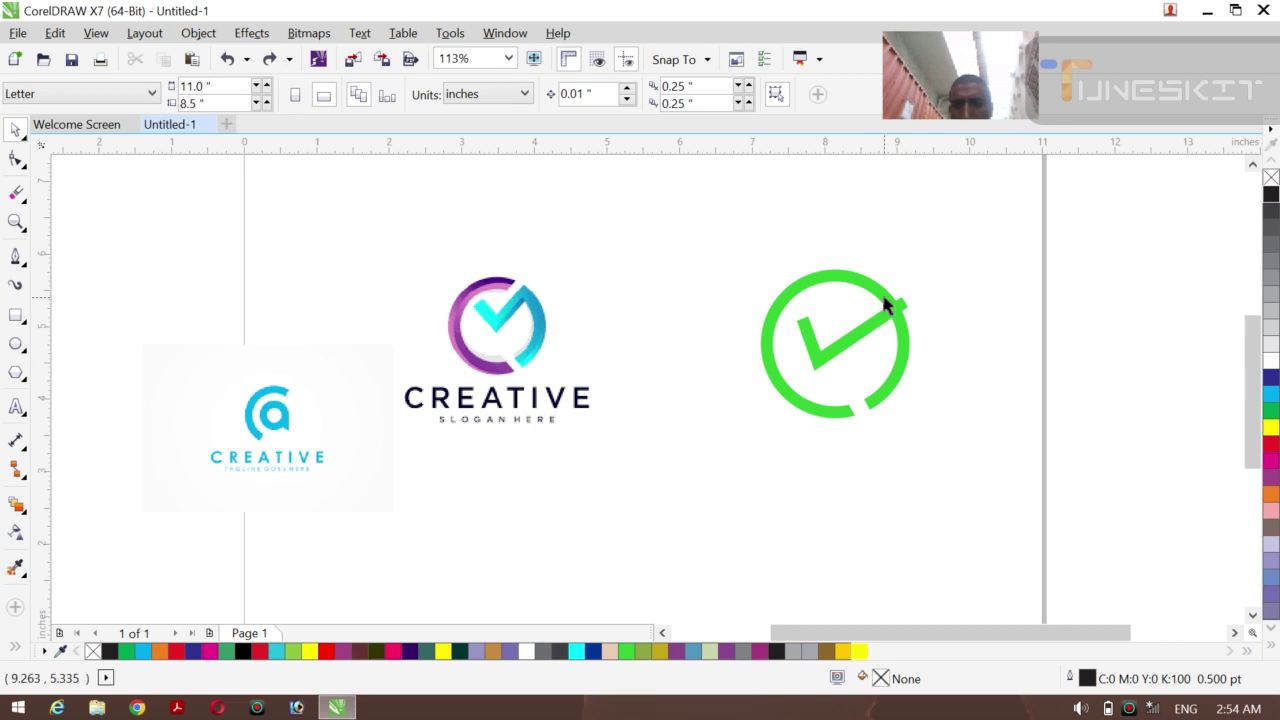
- Move the check mark slightly up and left to about X 8.335, Y 5.065 inches, clearing the right ring segment
click(873, 335)
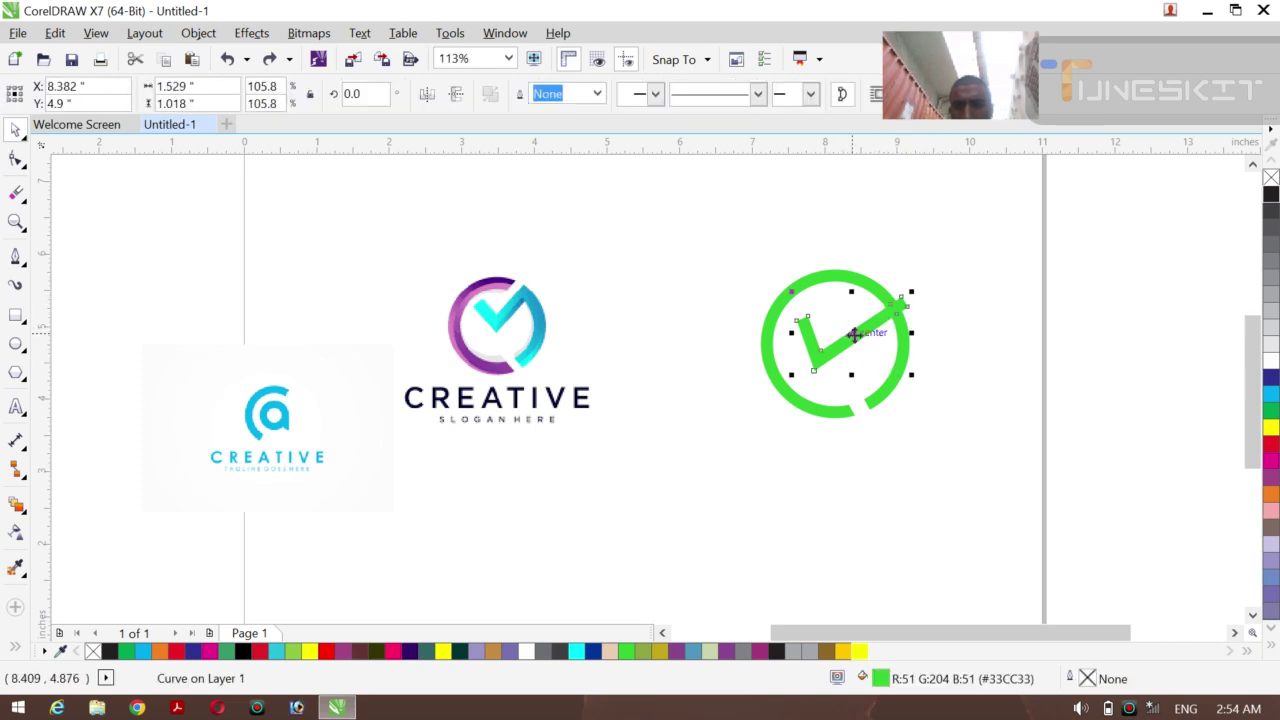
drag(854, 336, 849, 327)
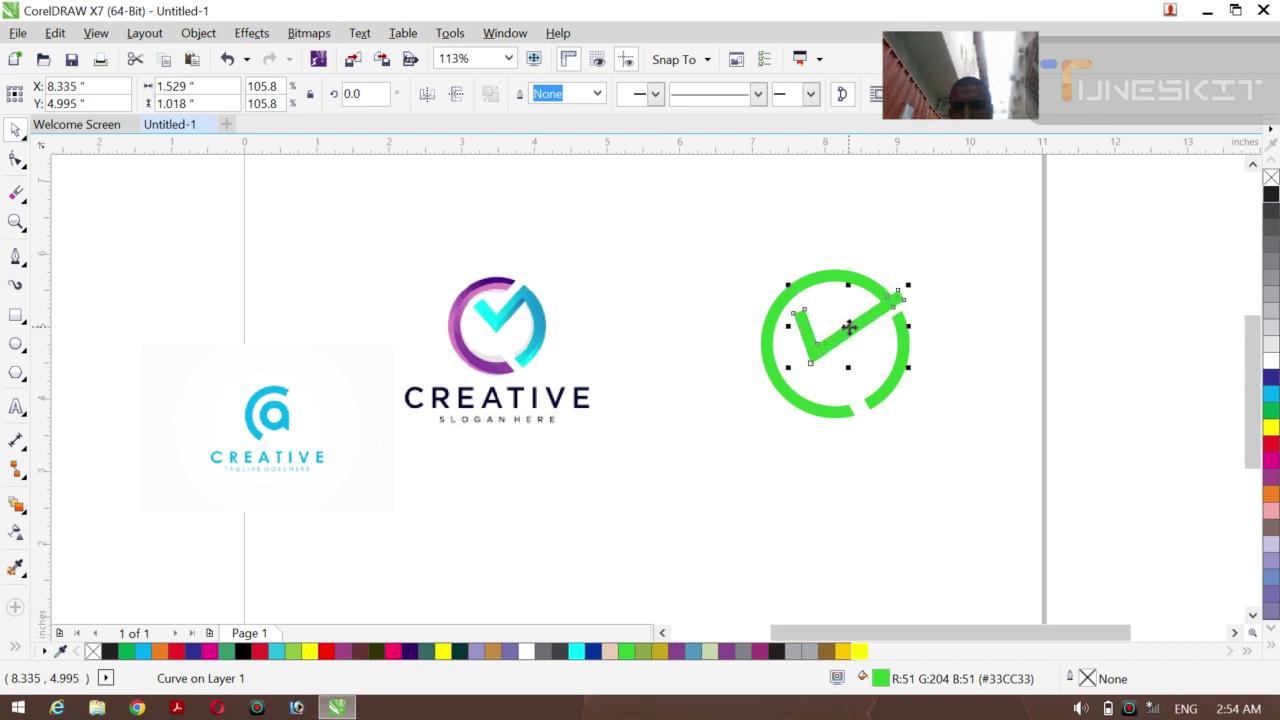
click(976, 367)
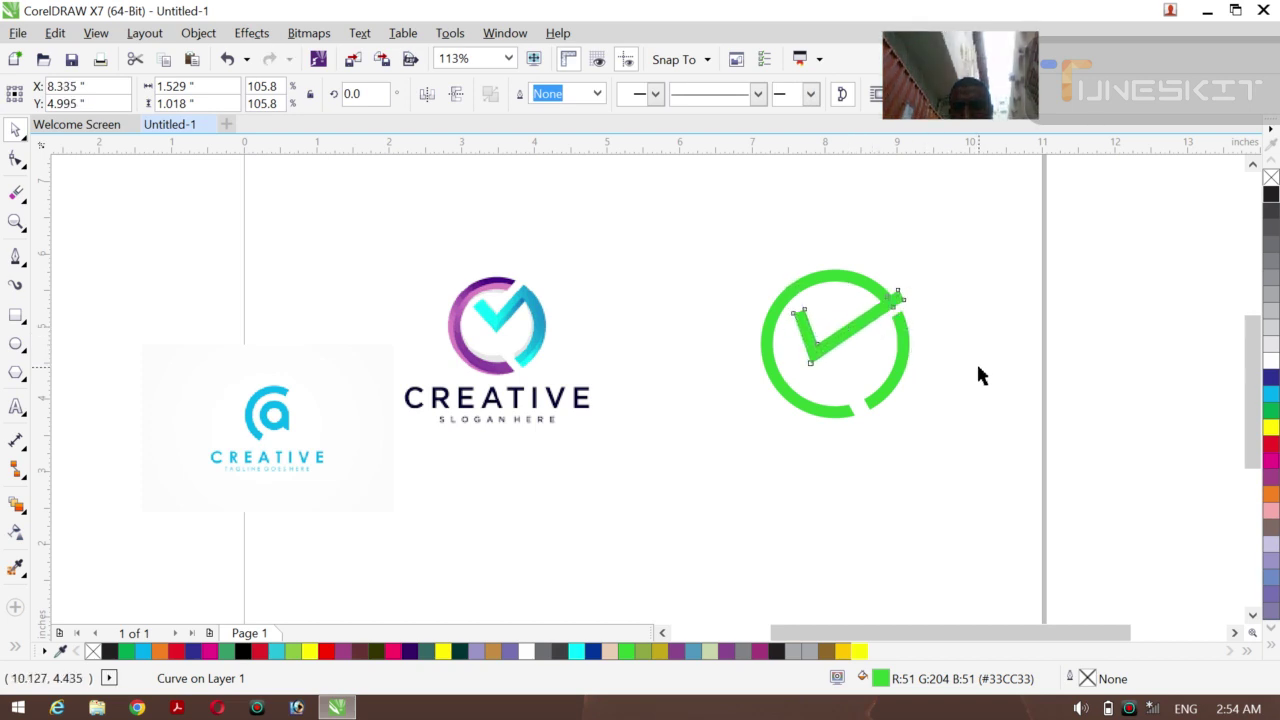
click(868, 328)
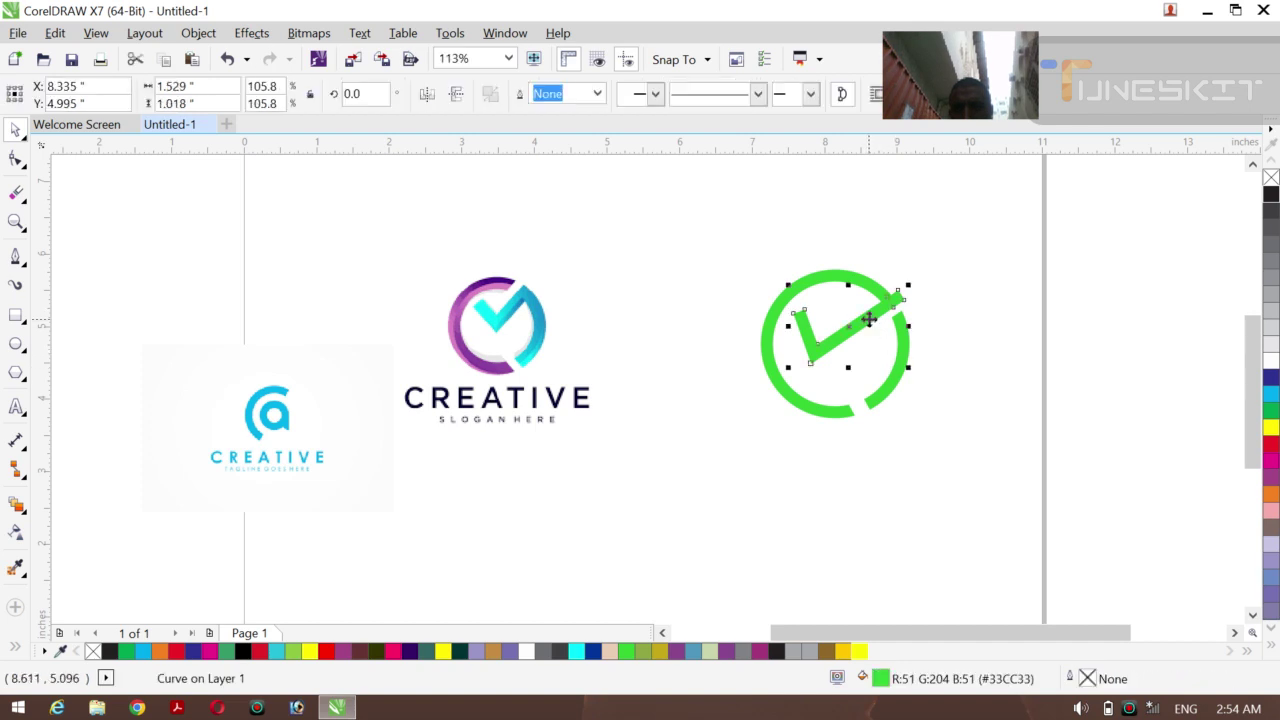
key(Up)
key(Up)
key(Up)
key(Up)
key(Up)
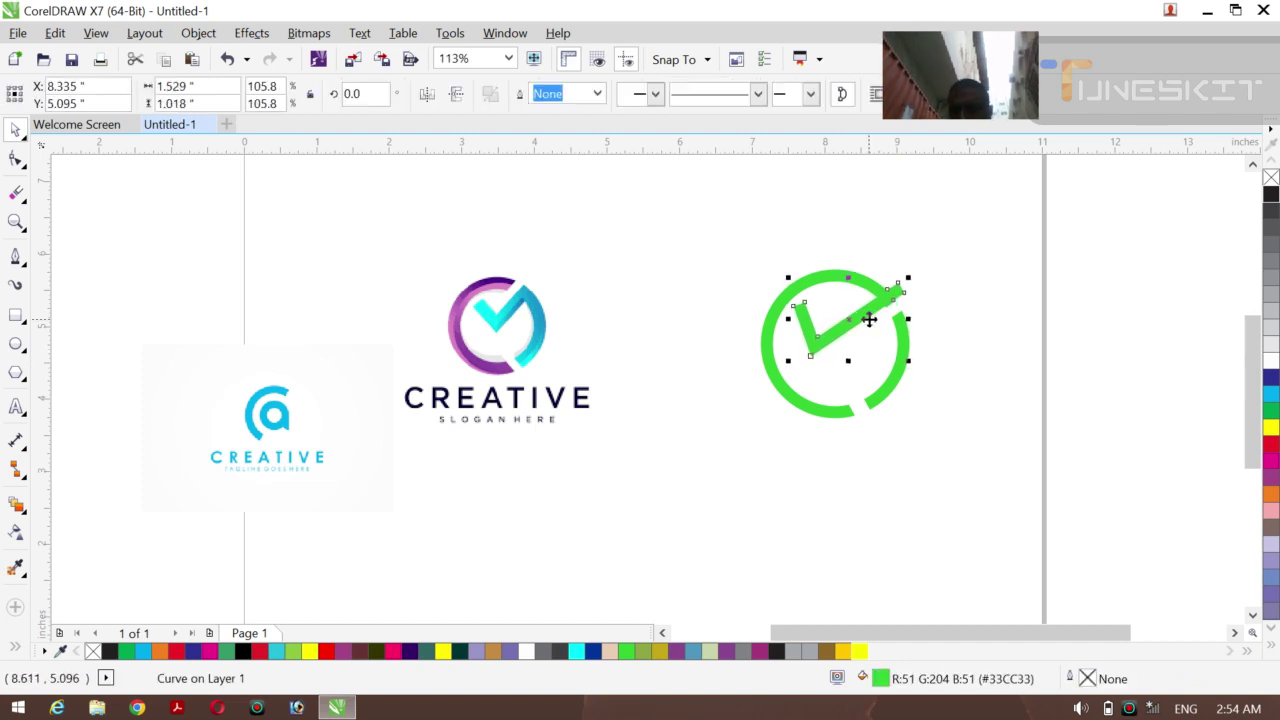
key(Down)
key(Down)
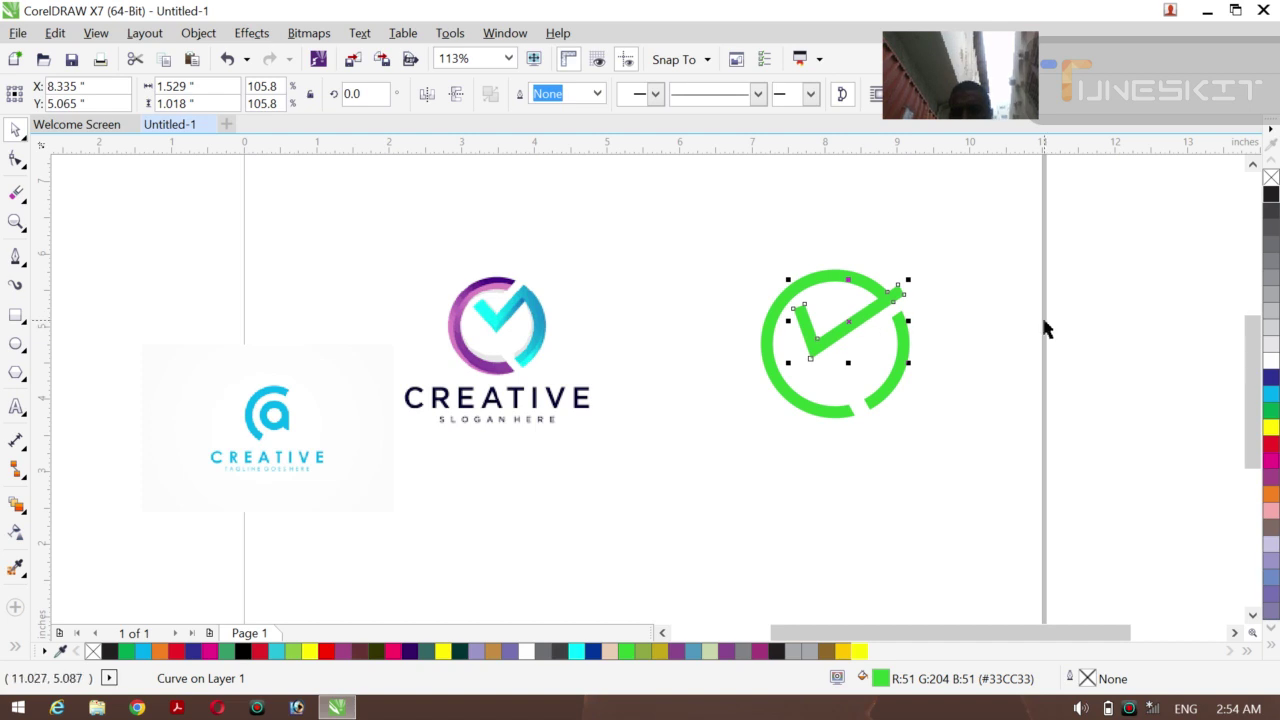
click(751, 346)
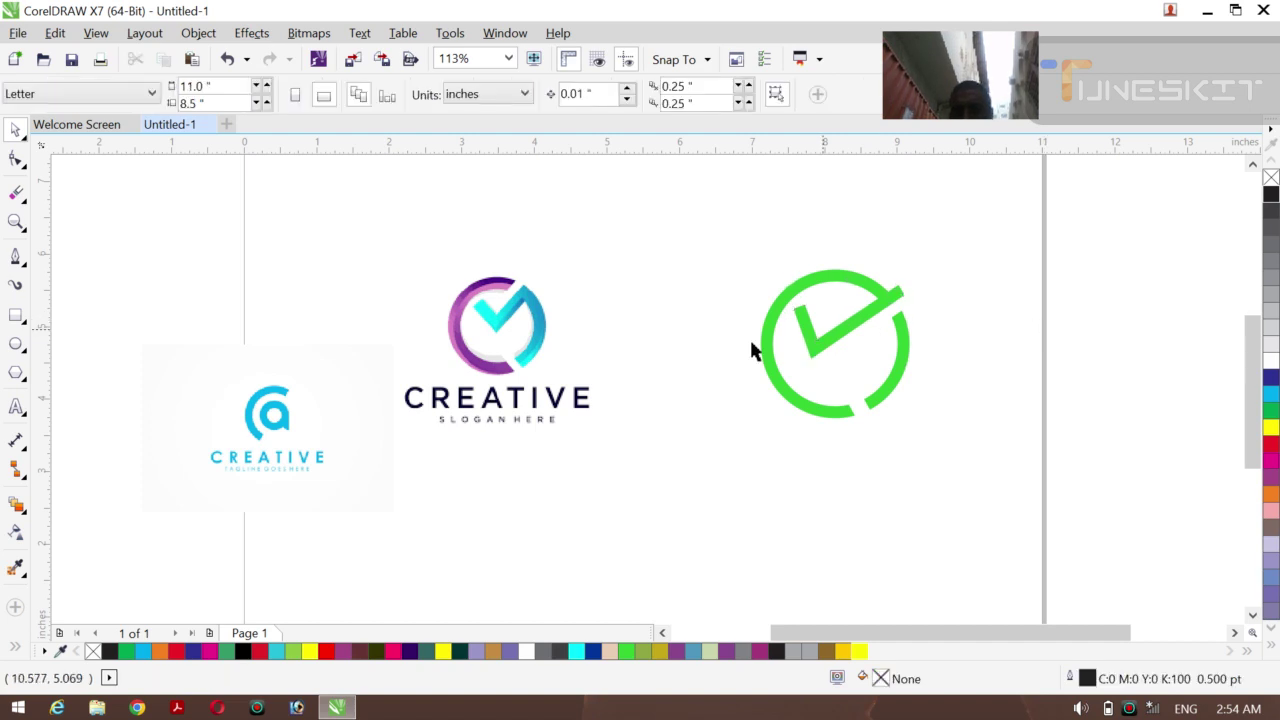
- Smart-fill the large ring segment and the check mark with light green #CCFF66 and no outline
click(15, 647)
click(45, 643)
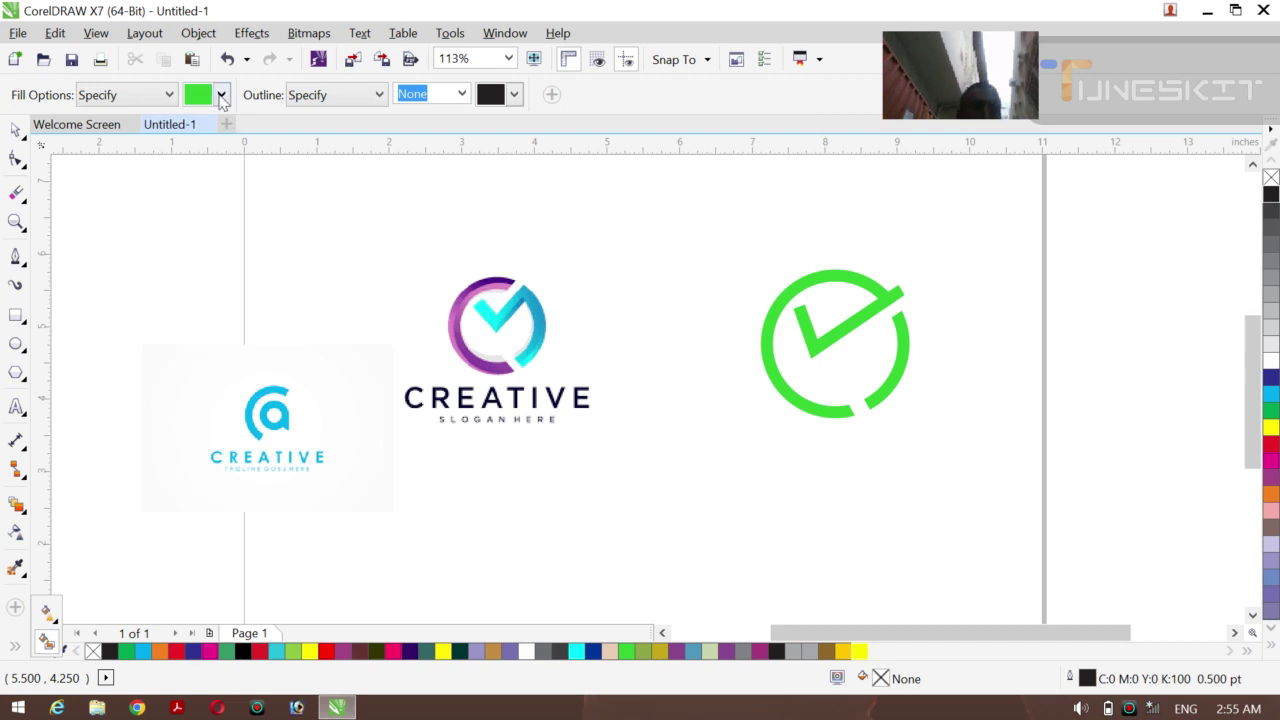
click(221, 96)
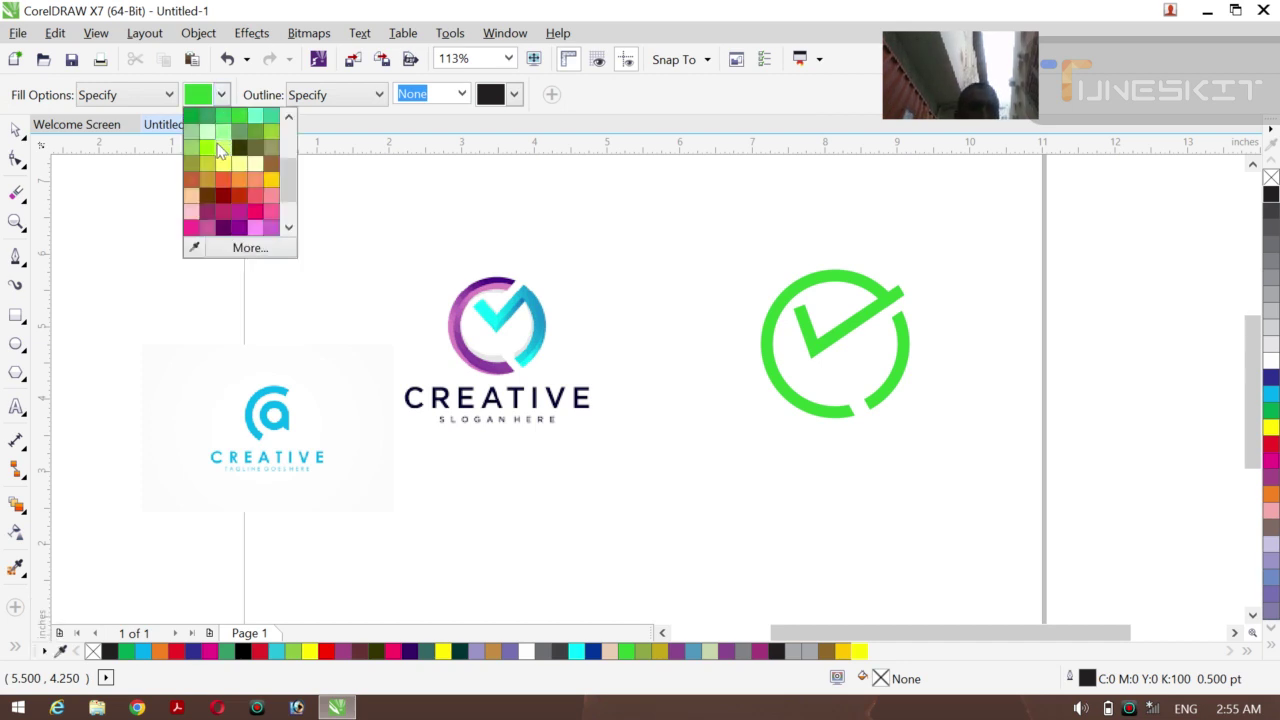
click(220, 150)
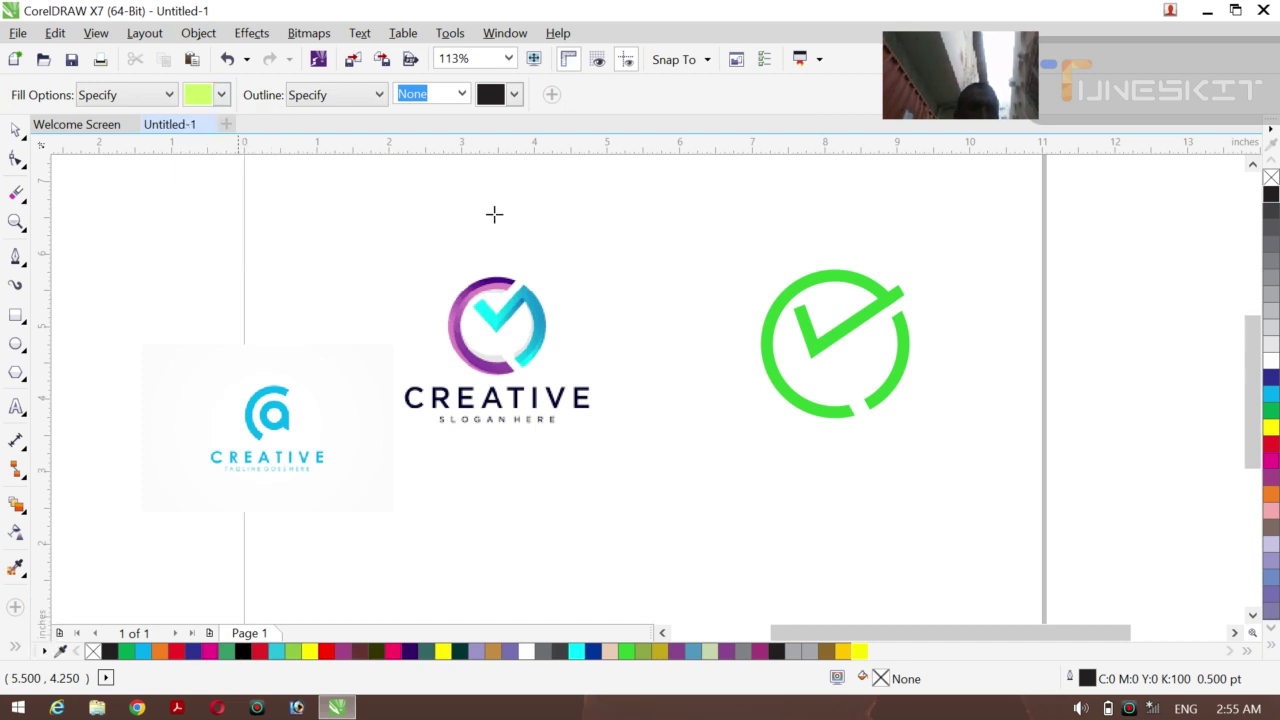
click(822, 278)
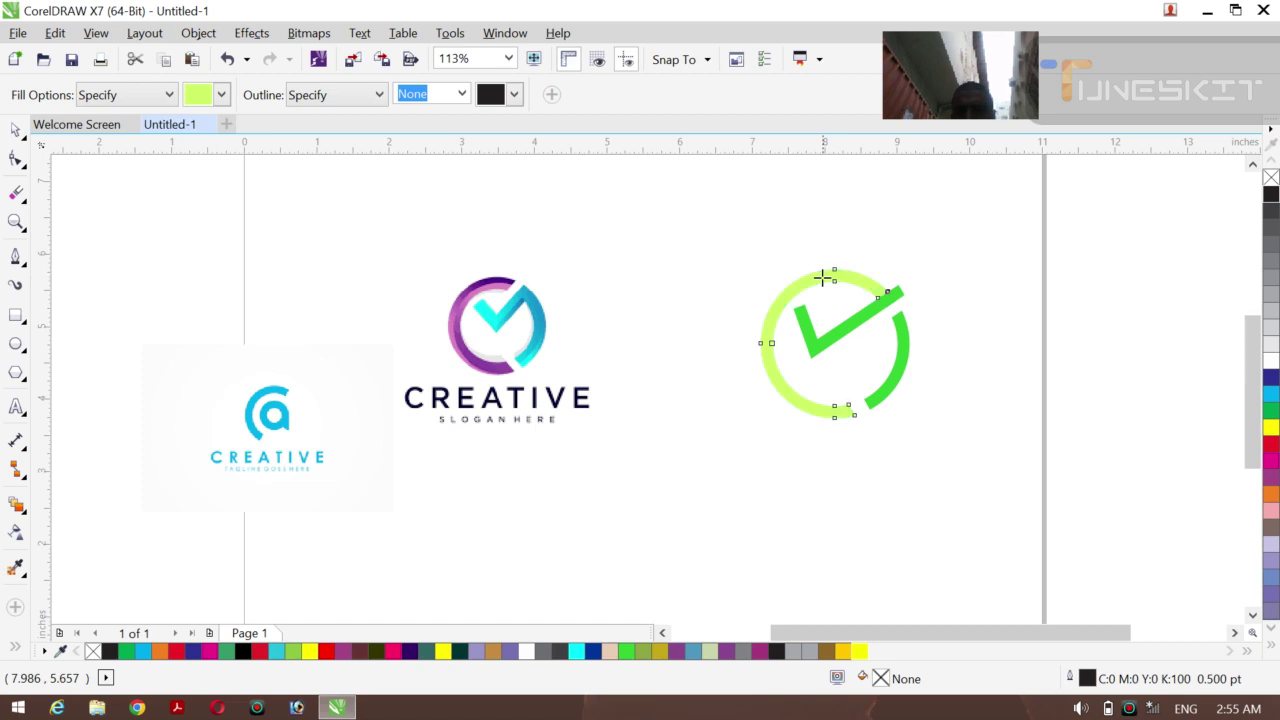
click(838, 334)
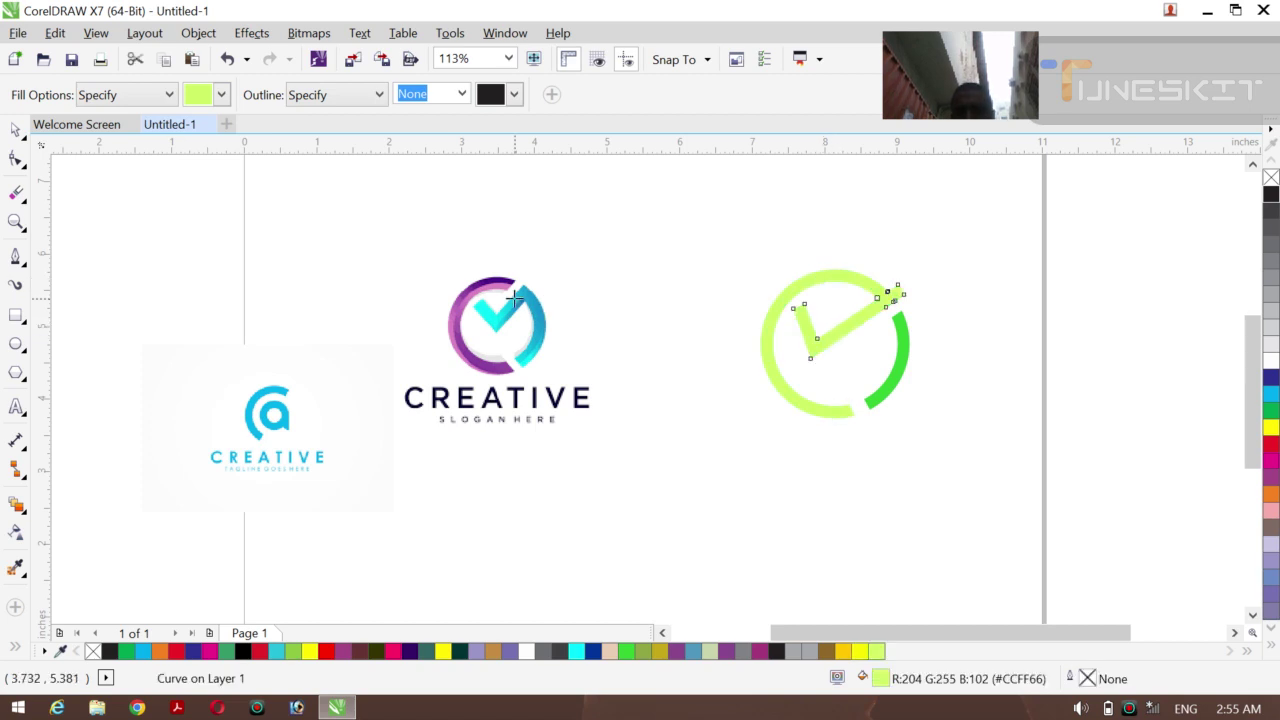
- Move the smart-filled ring segment, check mark and right arc together off the original shapes to about X 6.383, Y 2.828 inches
click(25, 140)
click(854, 319)
click(794, 288)
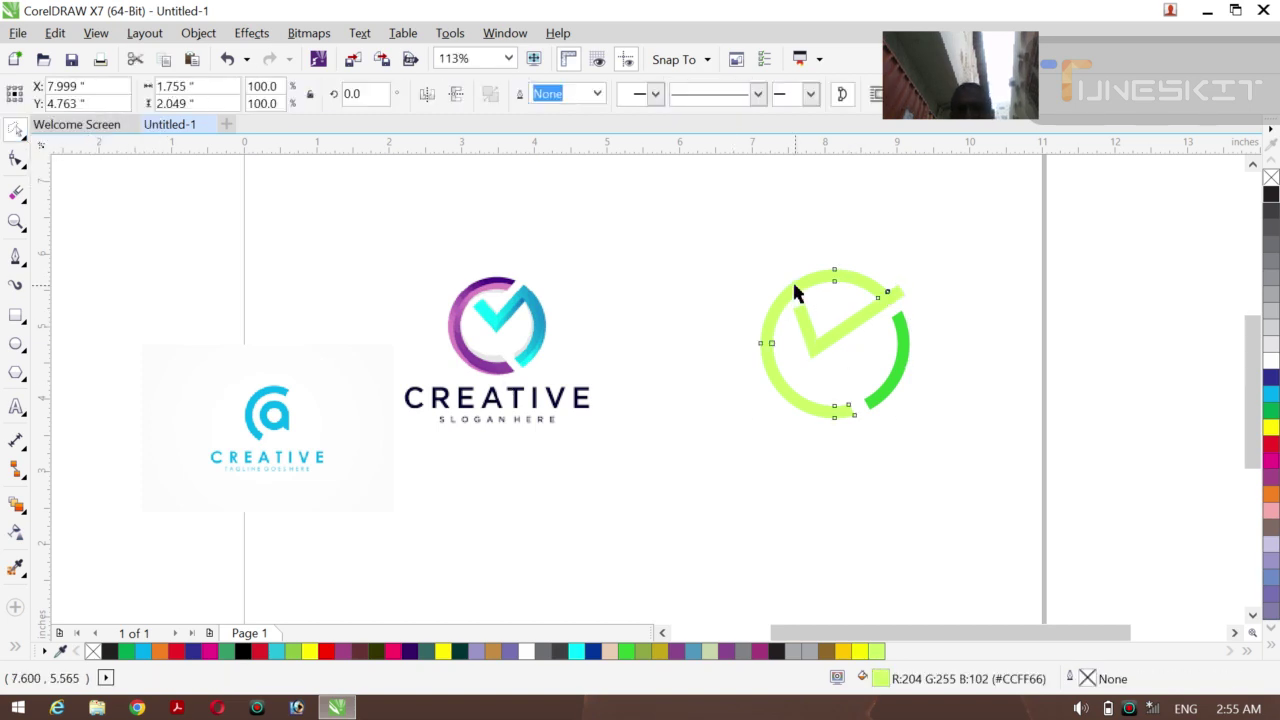
shift+click(838, 340)
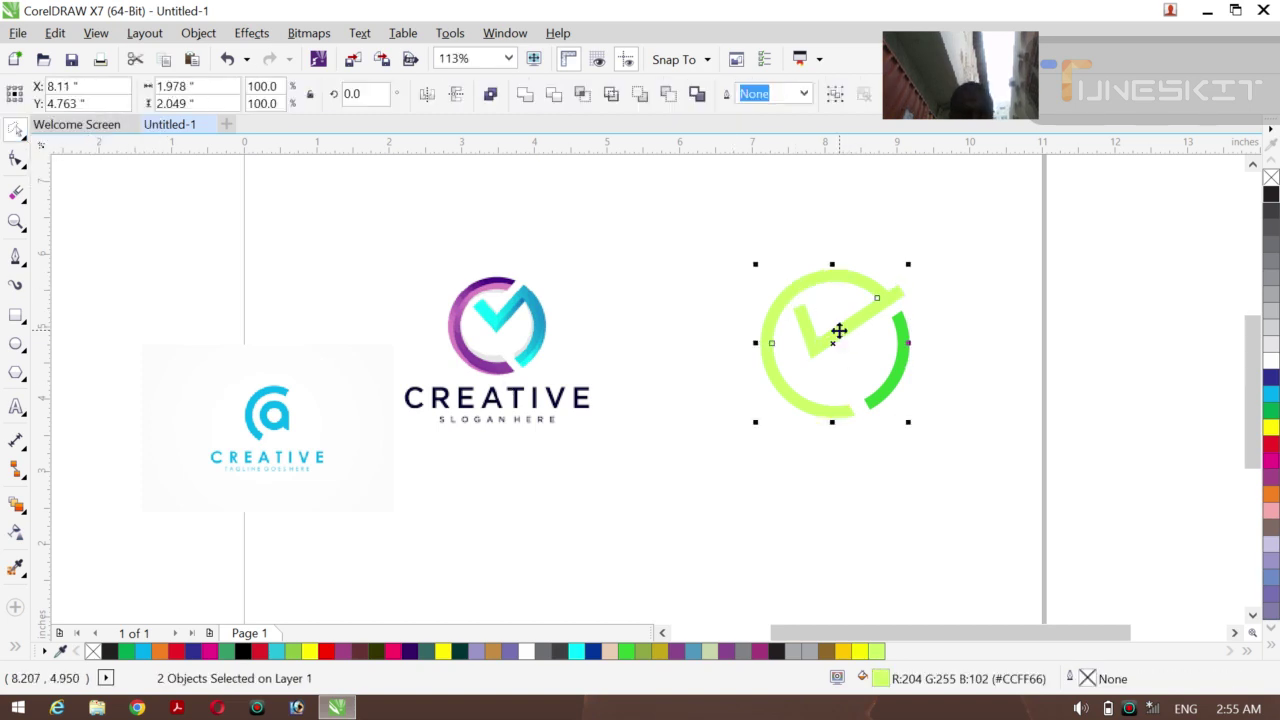
shift+click(897, 383)
drag(834, 343, 707, 483)
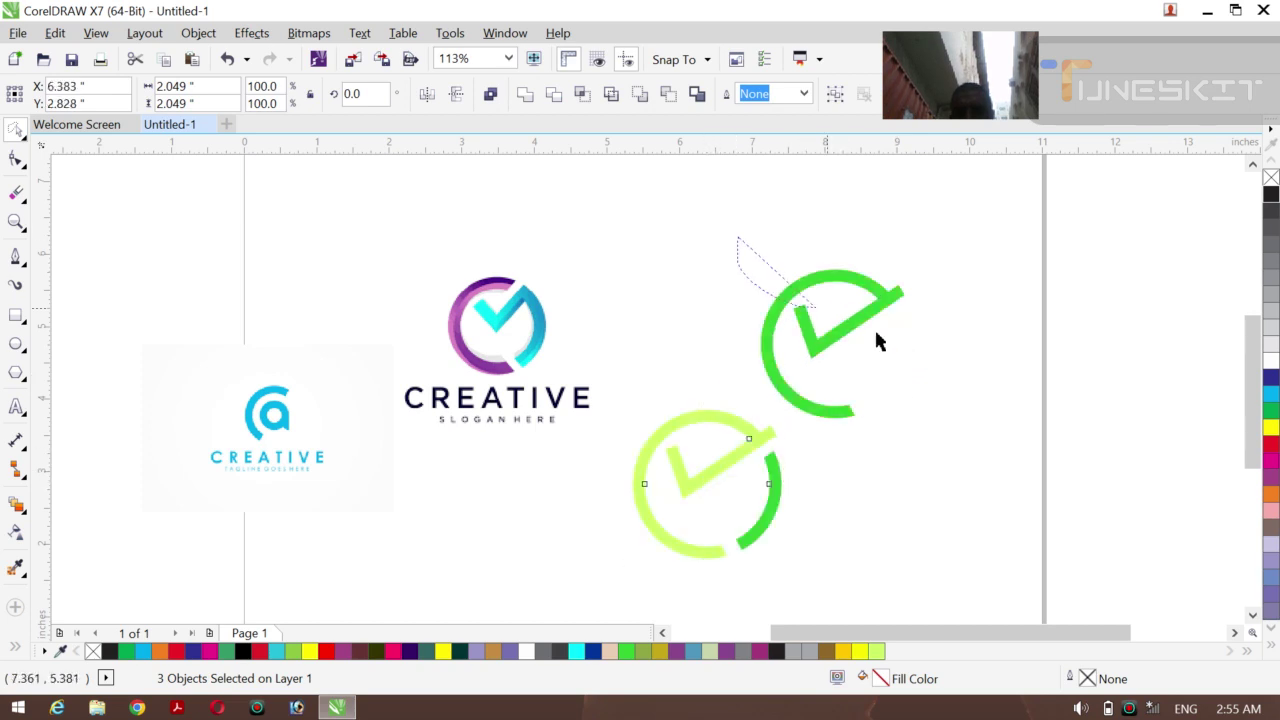
click(904, 425)
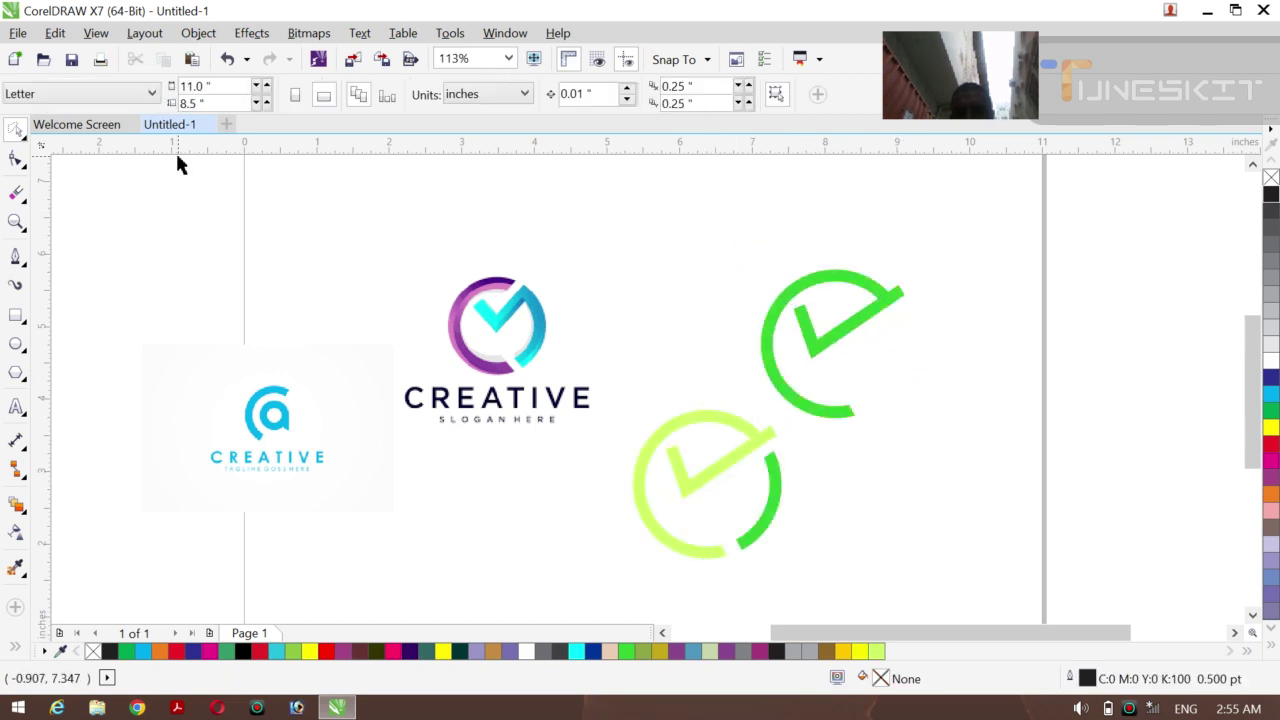
- Delete the original green check mark and large ring segment left behind after separating the smart-filled pieces
click(30, 145)
click(60, 126)
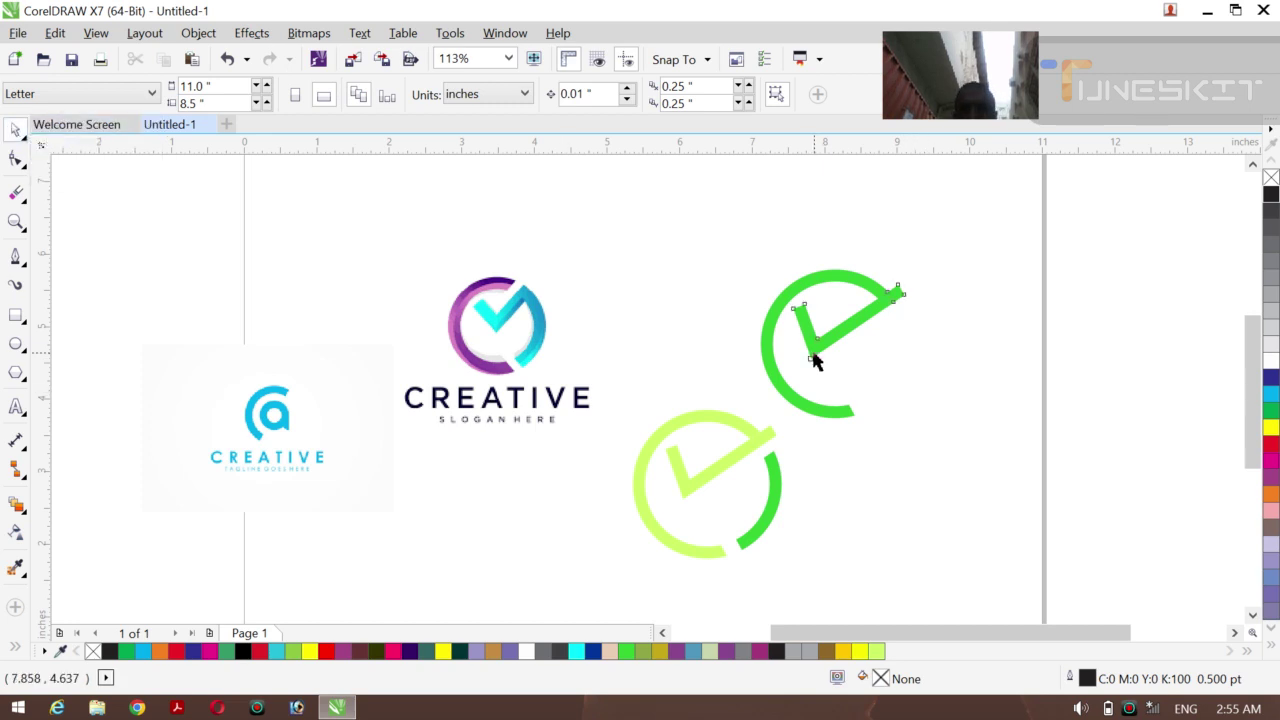
click(814, 356)
key(Delete)
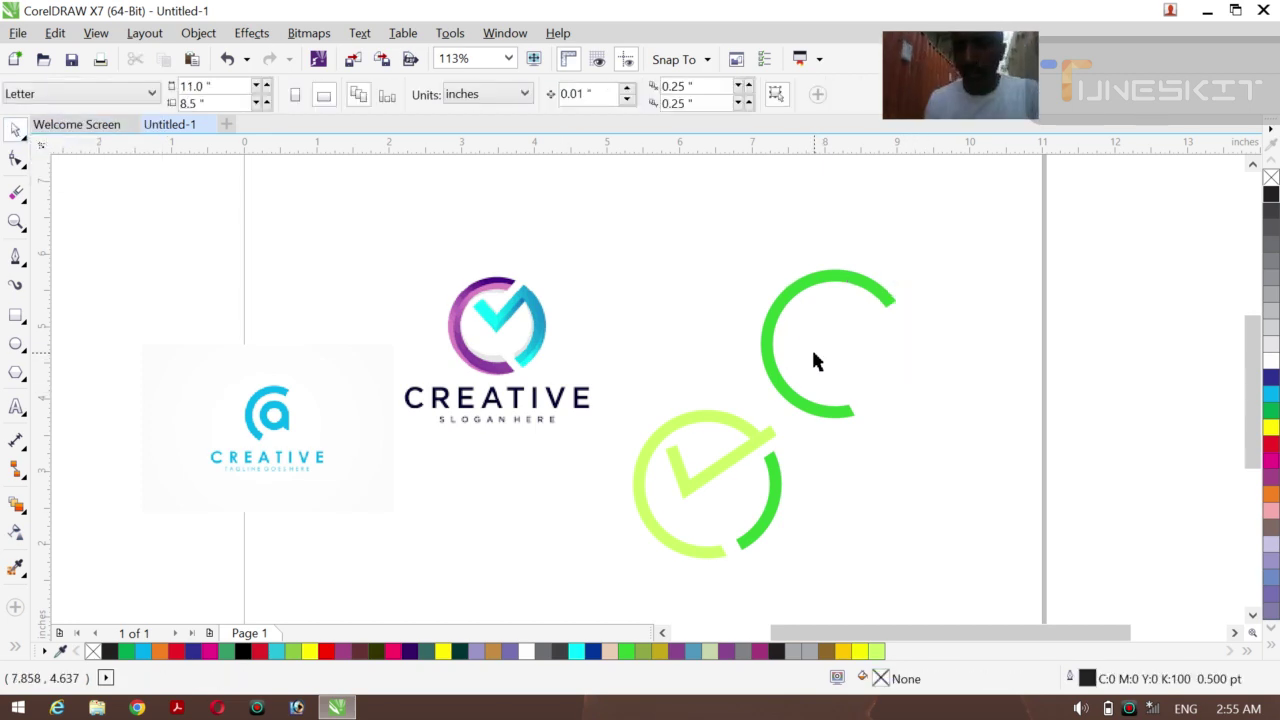
click(773, 372)
key(Delete)
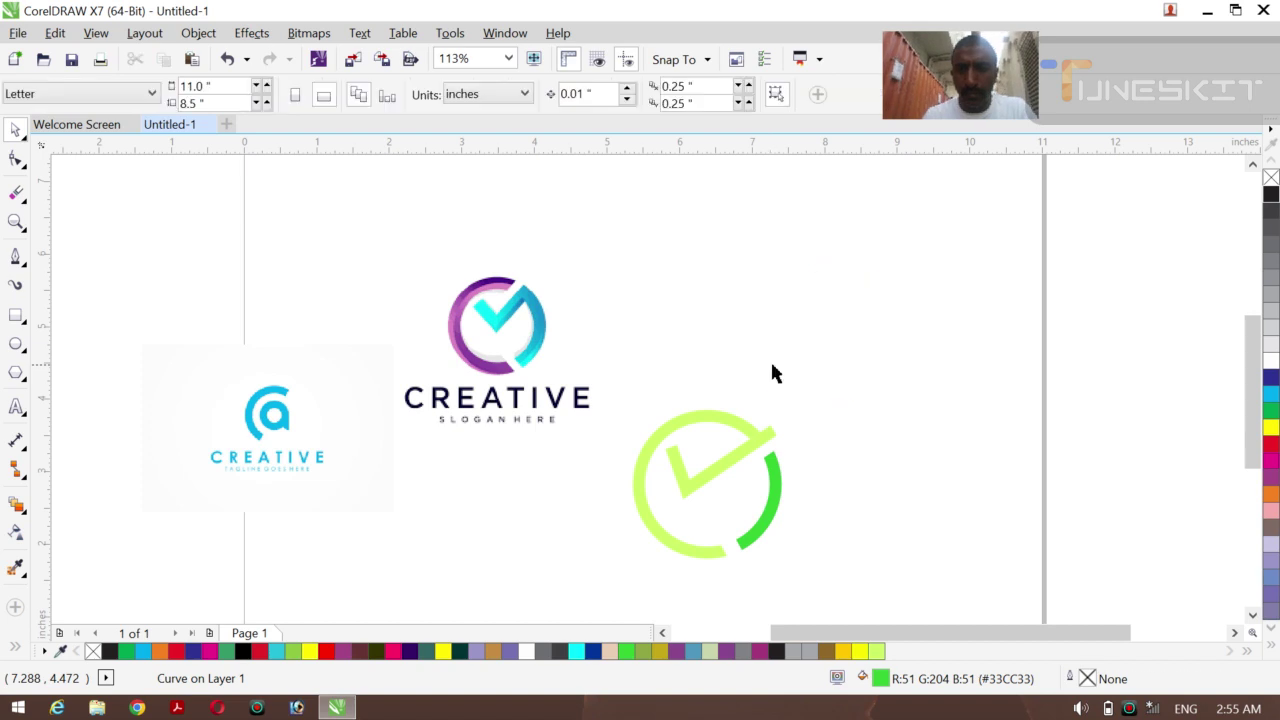
- Move the checkmark reference logo farther left and reposition the three filled pieces at about X 6.649, Y 4.849 inches
click(614, 414)
mouse_move(614, 414)
mouse_down()
mouse_move(820, 497)
mouse_move(407, 405)
mouse_up()
drag(557, 349, 878, 602)
drag(704, 481, 724, 331)
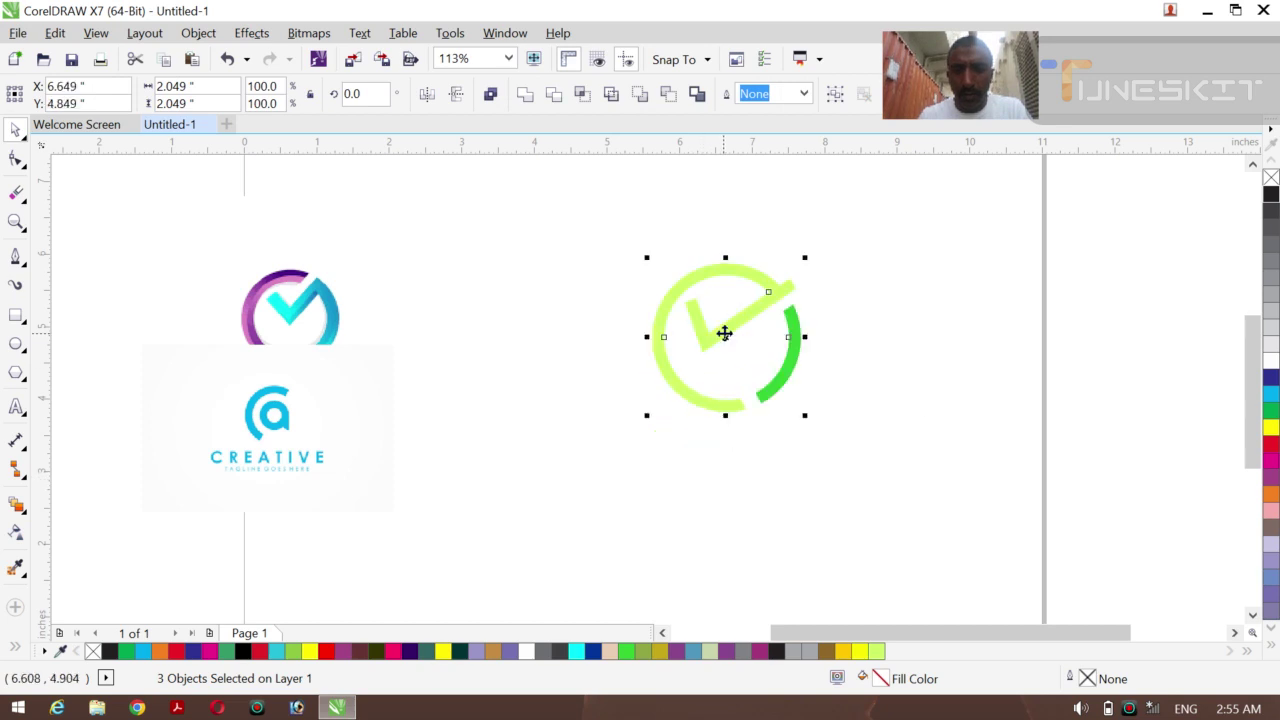
click(920, 397)
- Move the check mark down to about X 6.874, Y 4.794 inches so its long-arm tip meets the right arc
click(736, 334)
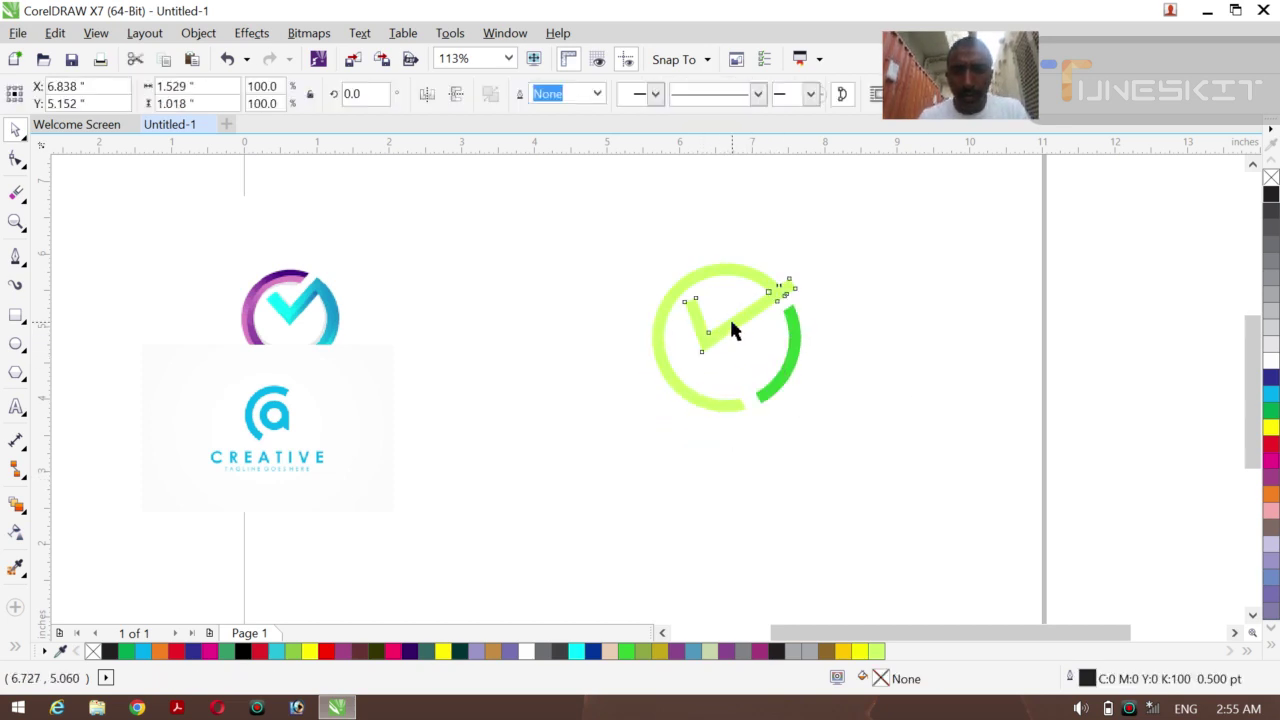
drag(749, 329, 743, 343)
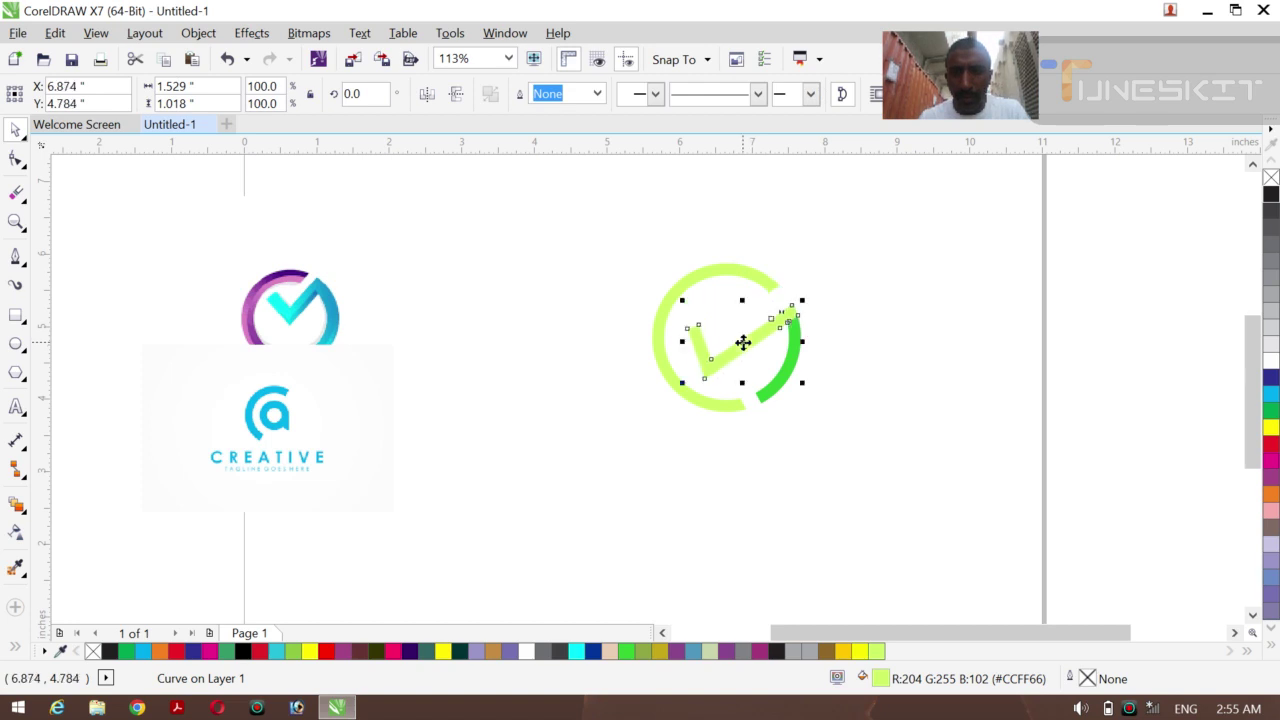
click(868, 355)
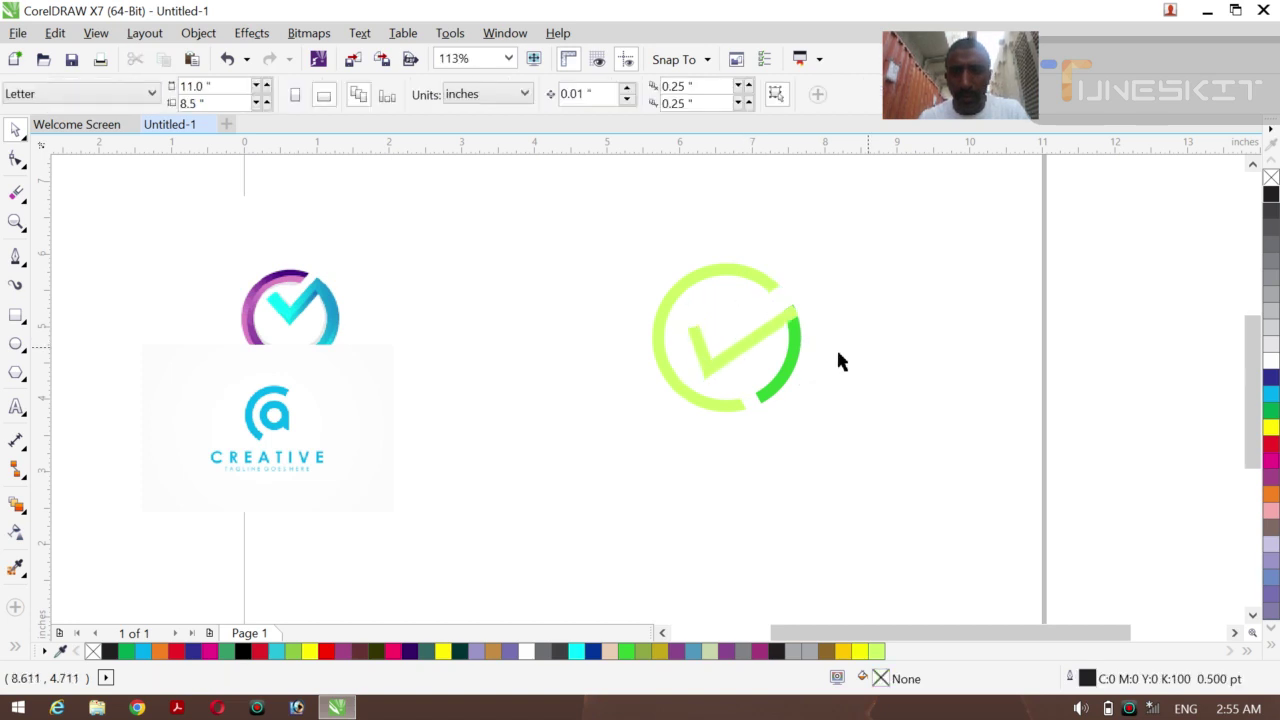
click(758, 337)
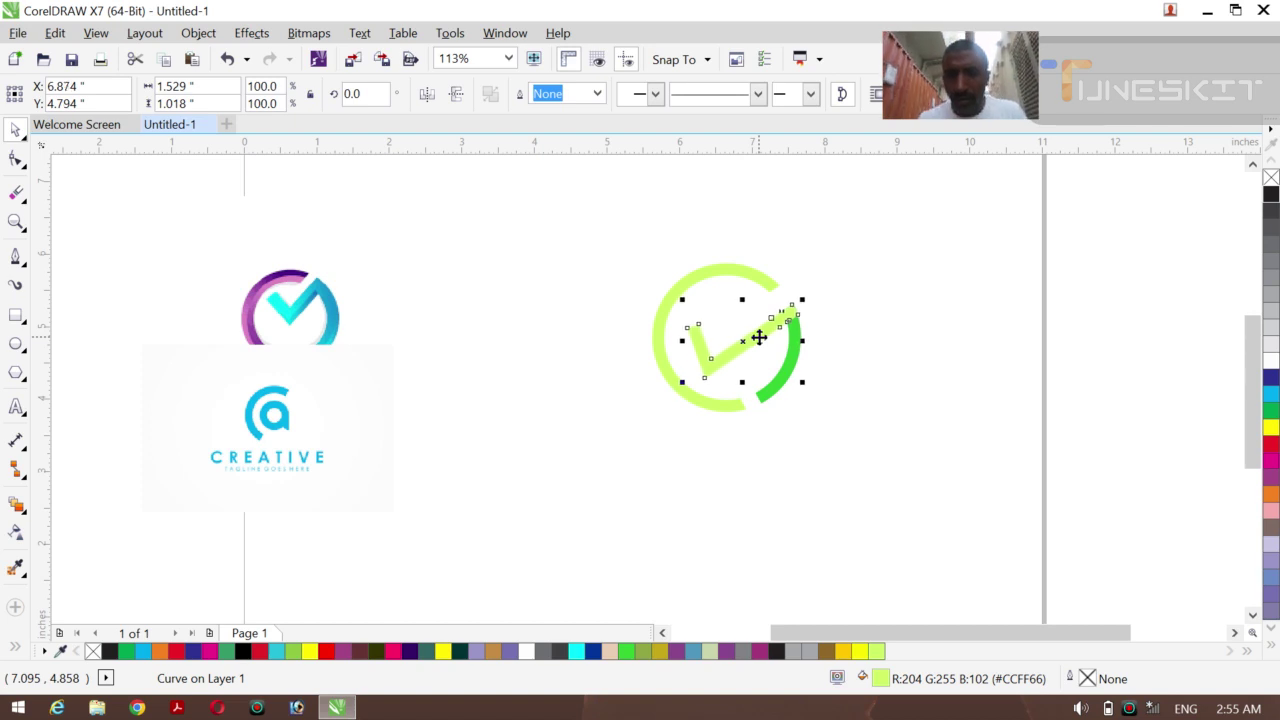
click(838, 340)
- Try to weld the check mark to the right arc, and undo the weld
click(761, 336)
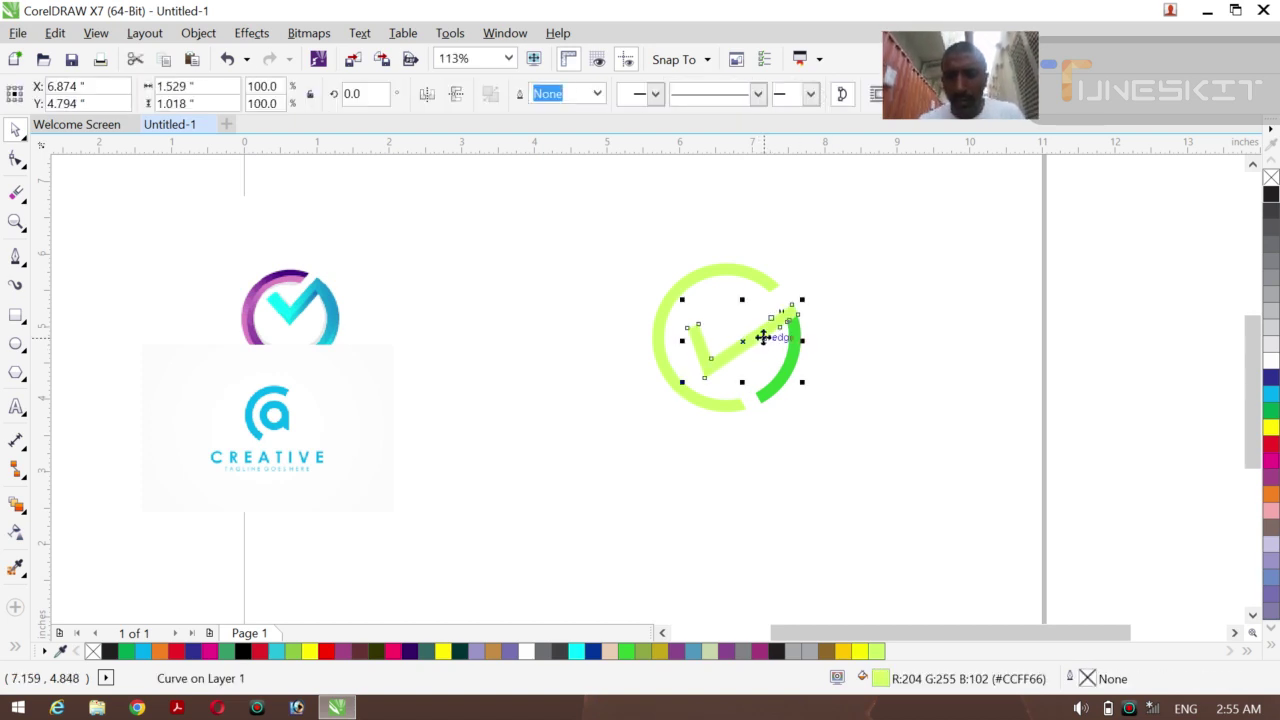
shift+click(790, 380)
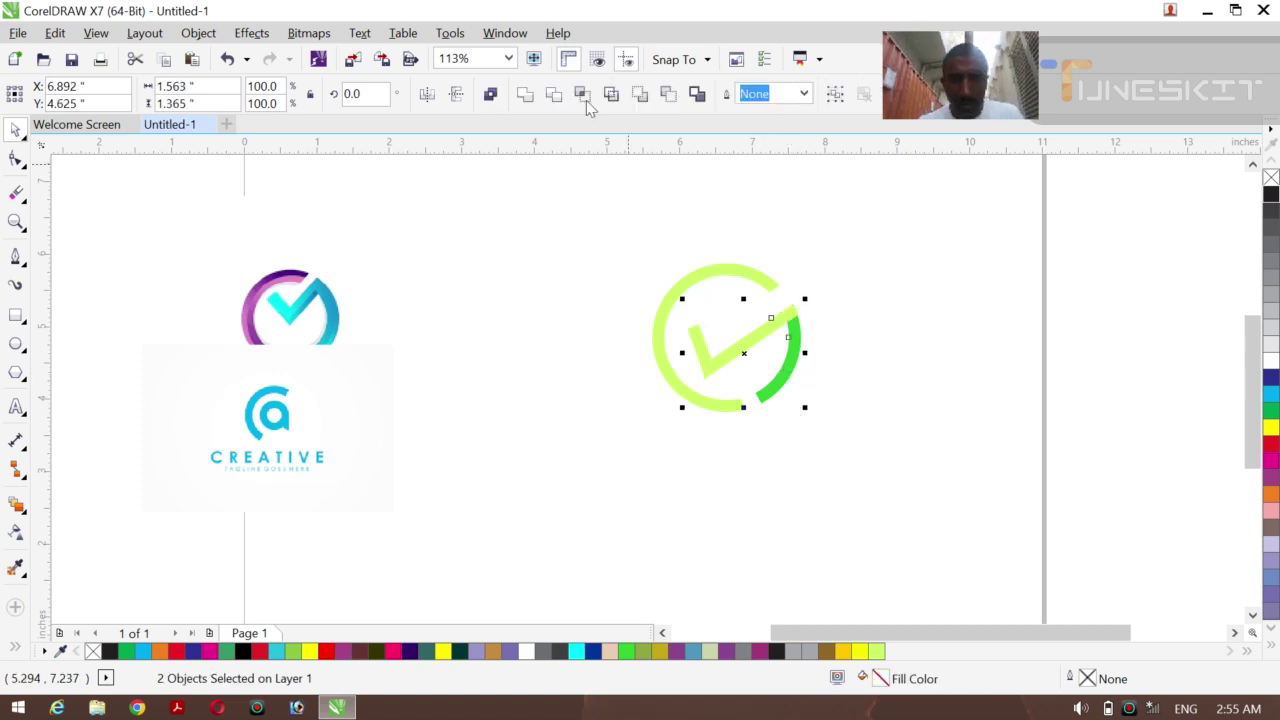
click(523, 96)
click(500, 256)
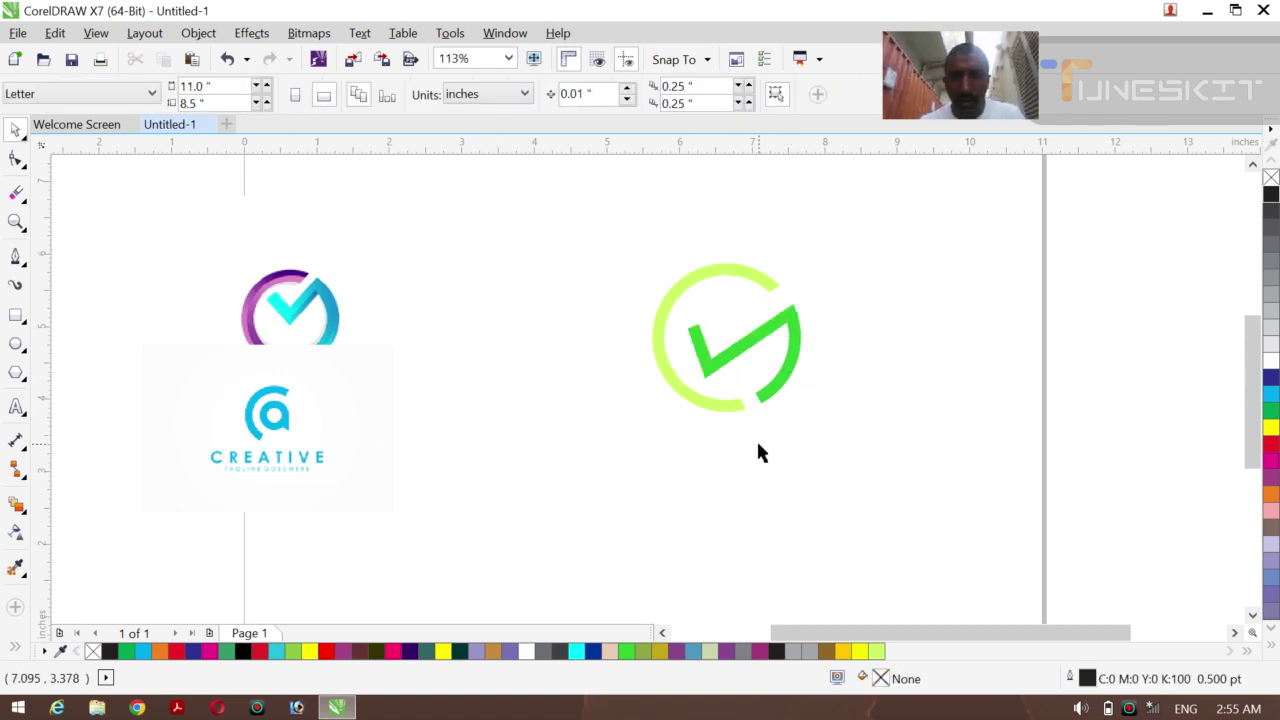
key(ctrl+z)
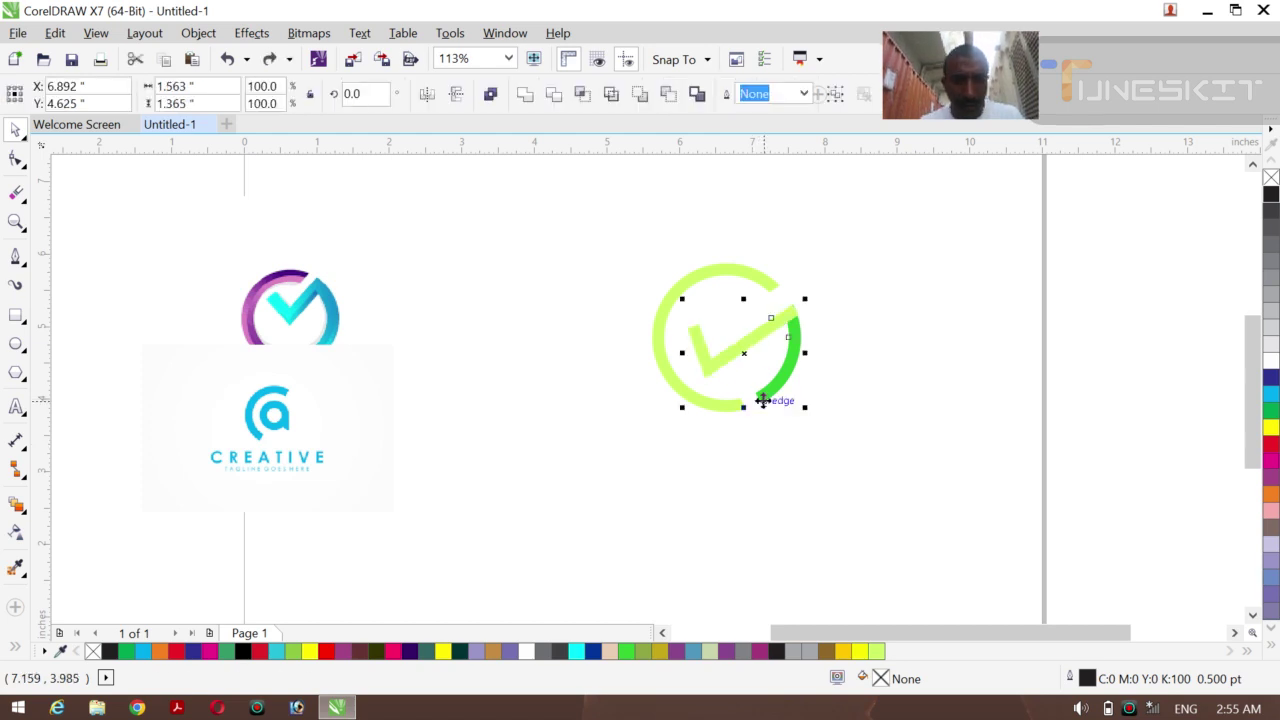
- Reshape the check mark's long-arm tip by moving its two end corner nodes onto the right arc's outer edge
key(z)
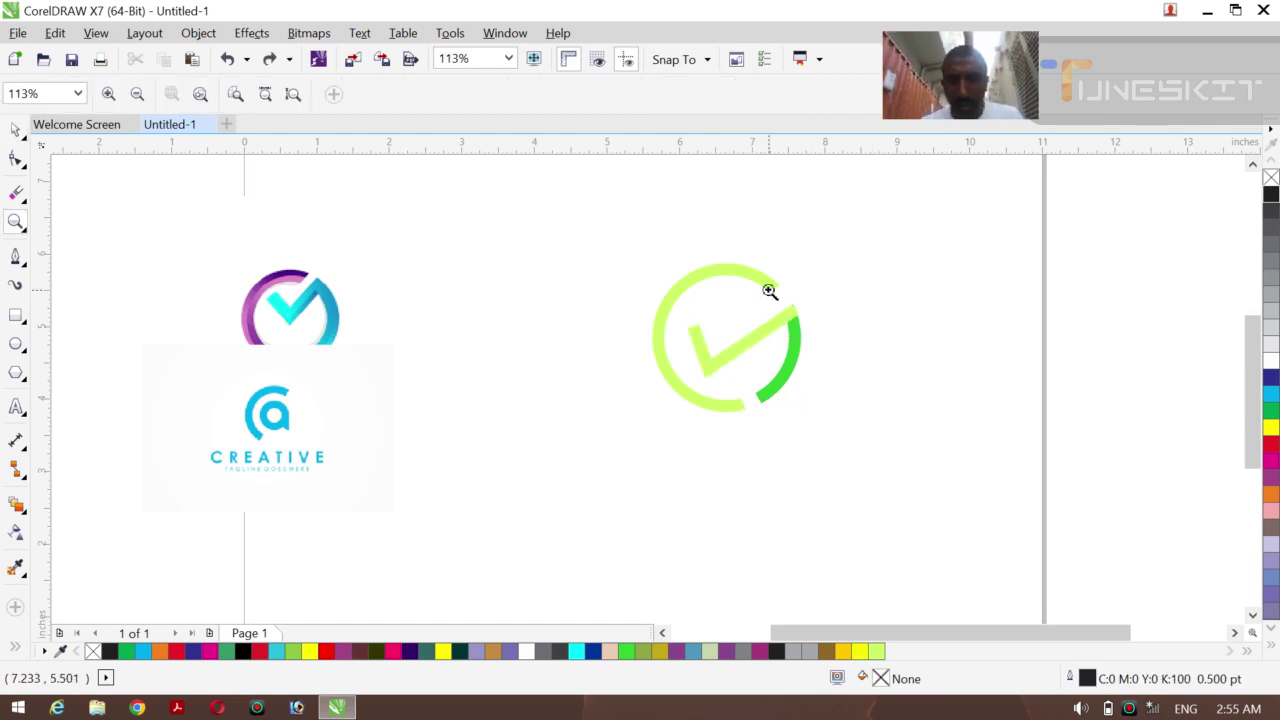
drag(768, 290, 822, 352)
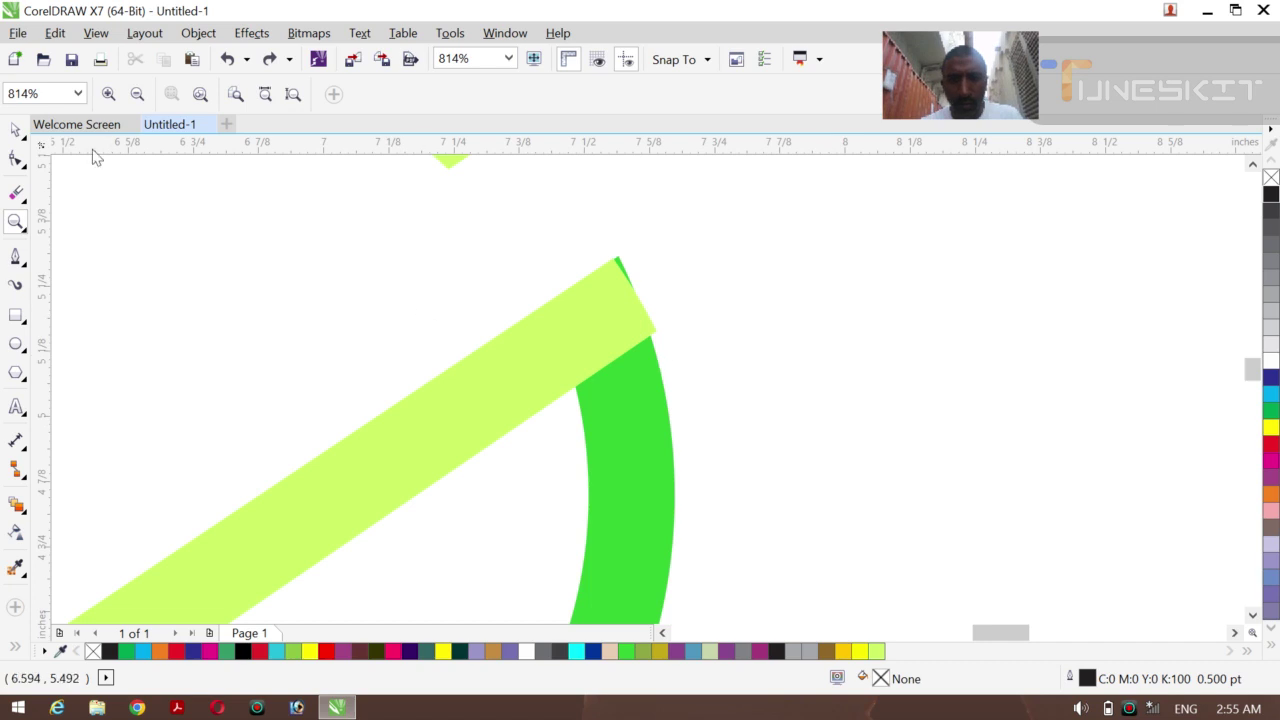
click(24, 142)
click(66, 127)
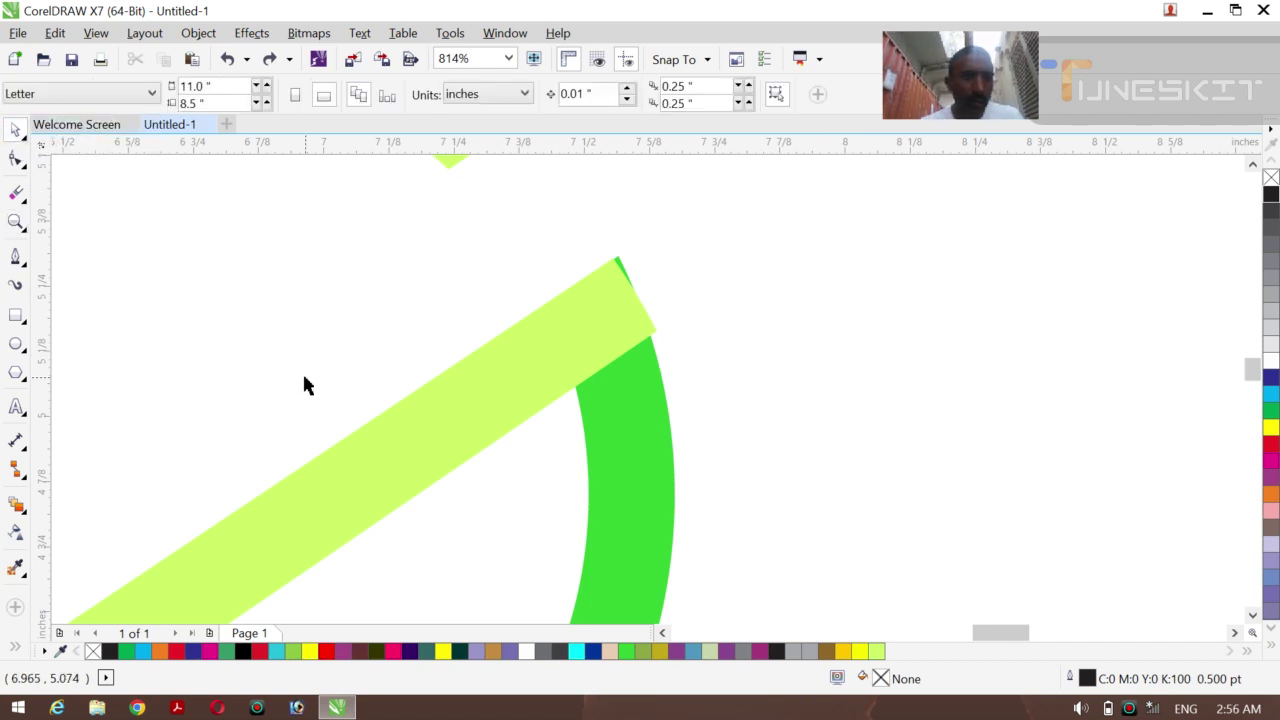
click(528, 390)
click(24, 167)
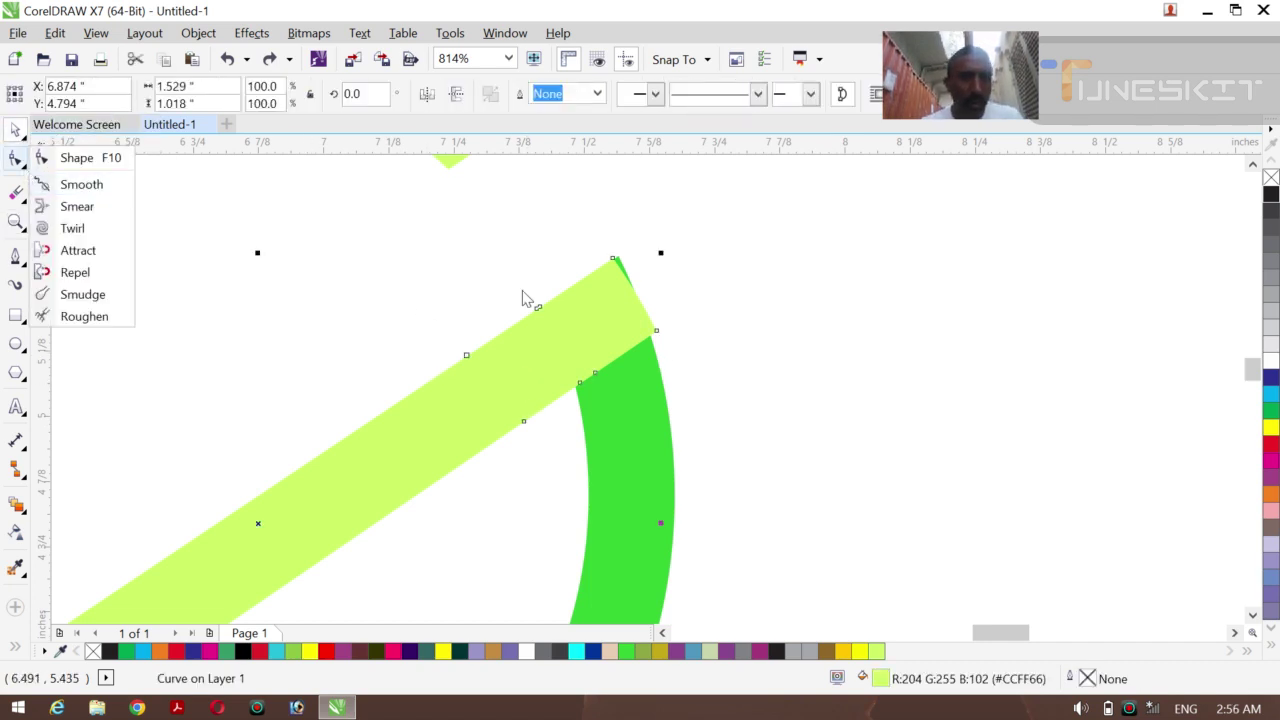
click(70, 158)
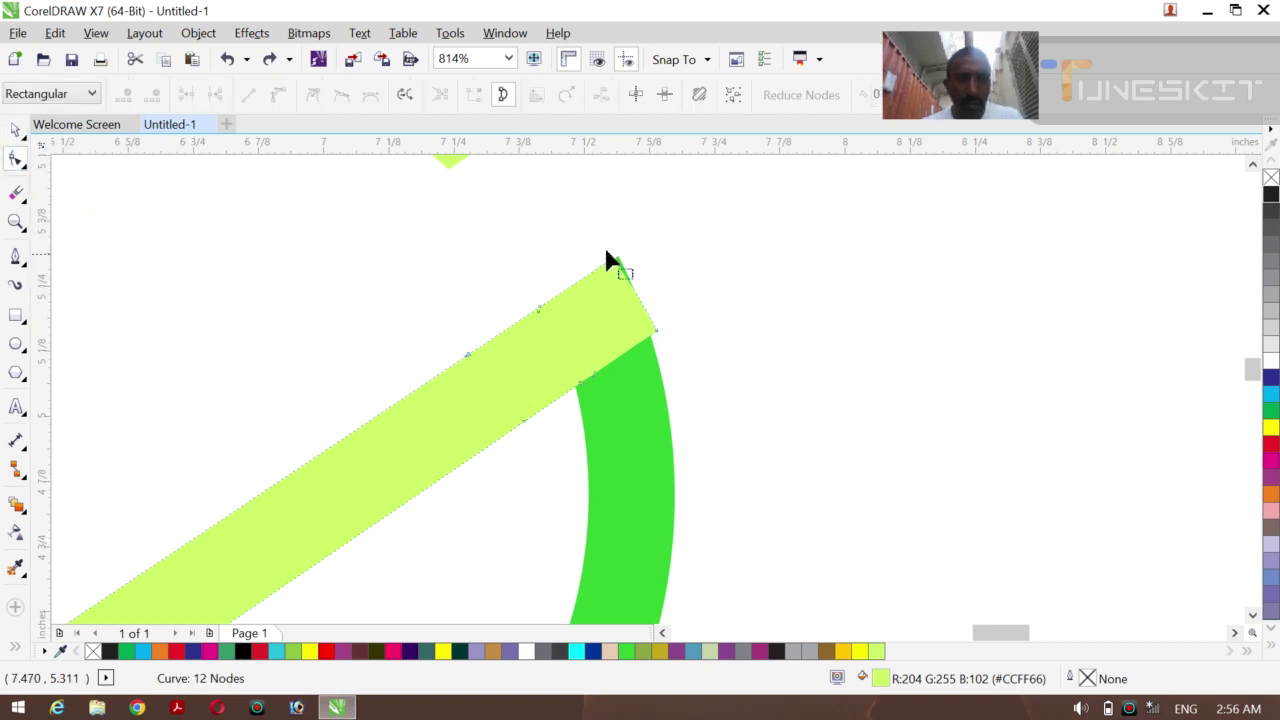
click(613, 259)
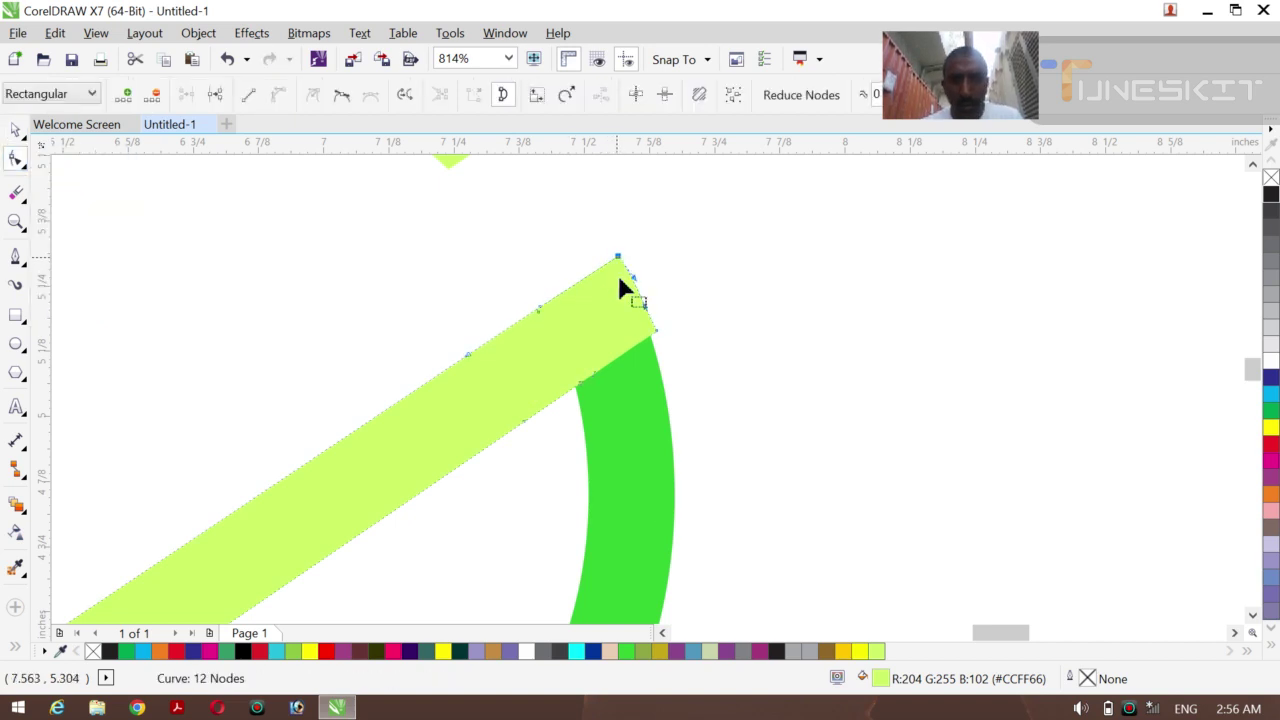
drag(650, 340, 645, 365)
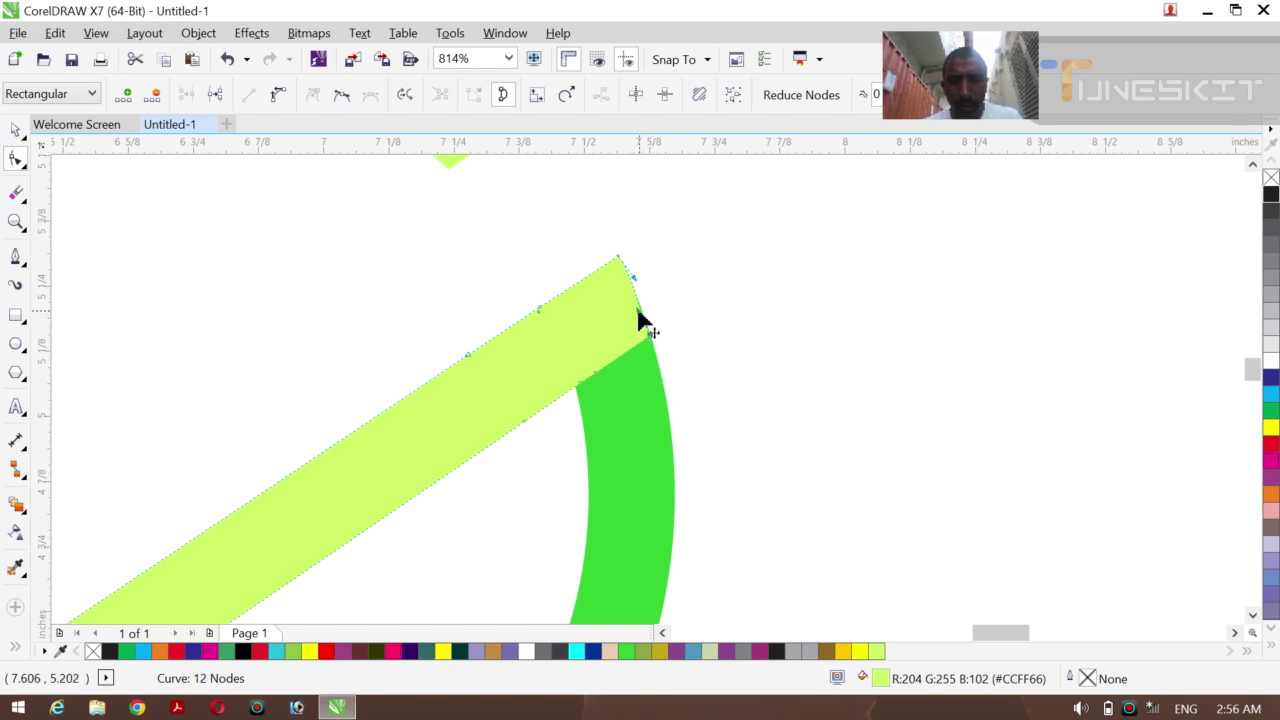
- Curve the end edge of the check mark's long arm to follow the right arc's outer contour
drag(638, 313, 631, 339)
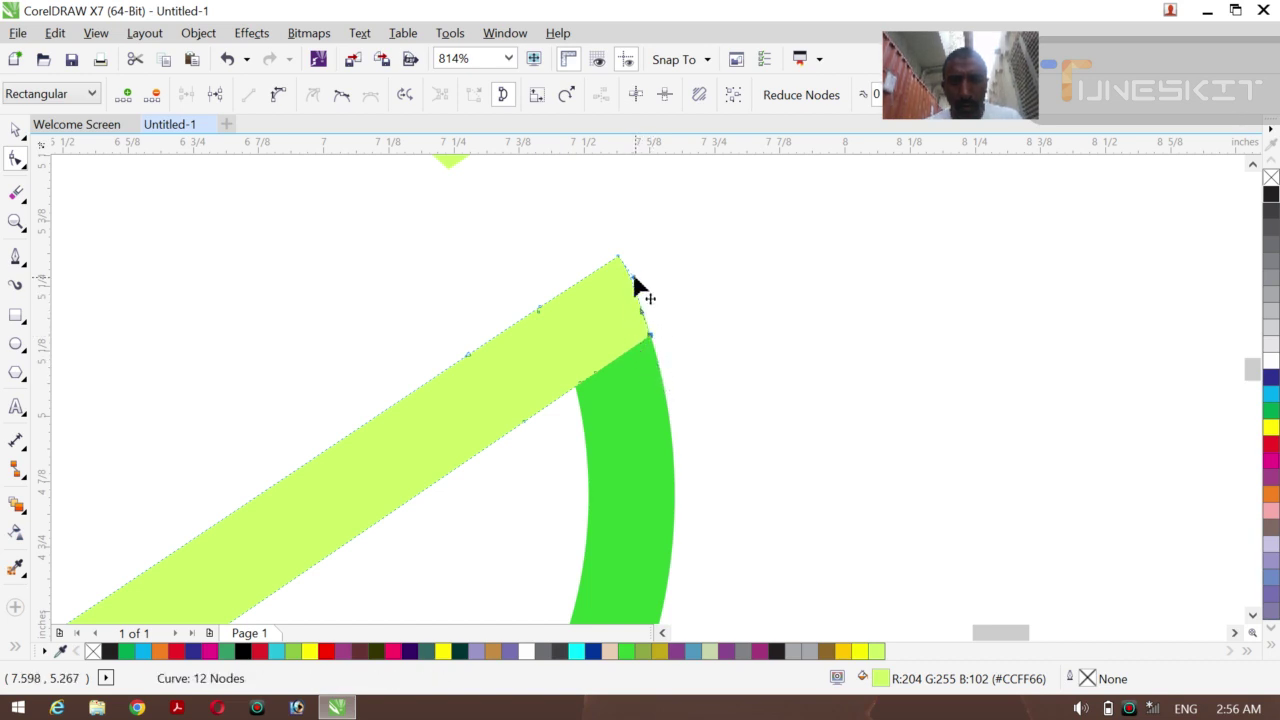
drag(635, 281, 637, 306)
key(z)
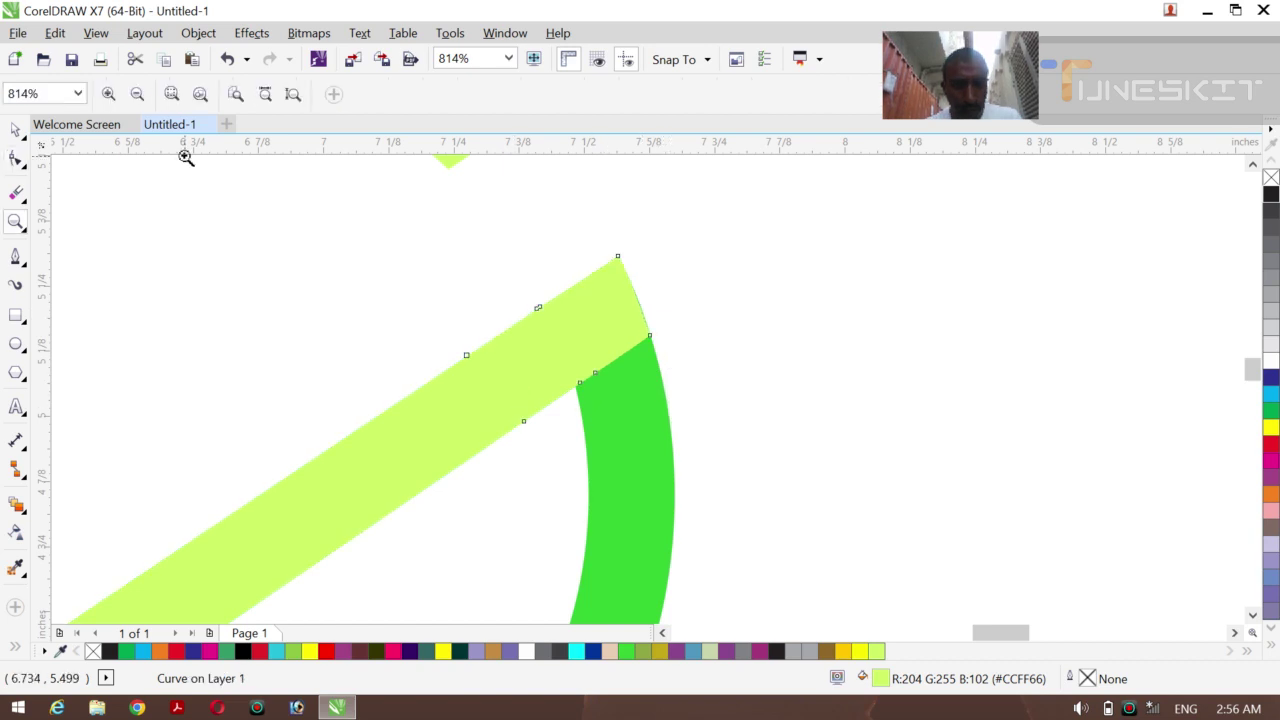
click(137, 93)
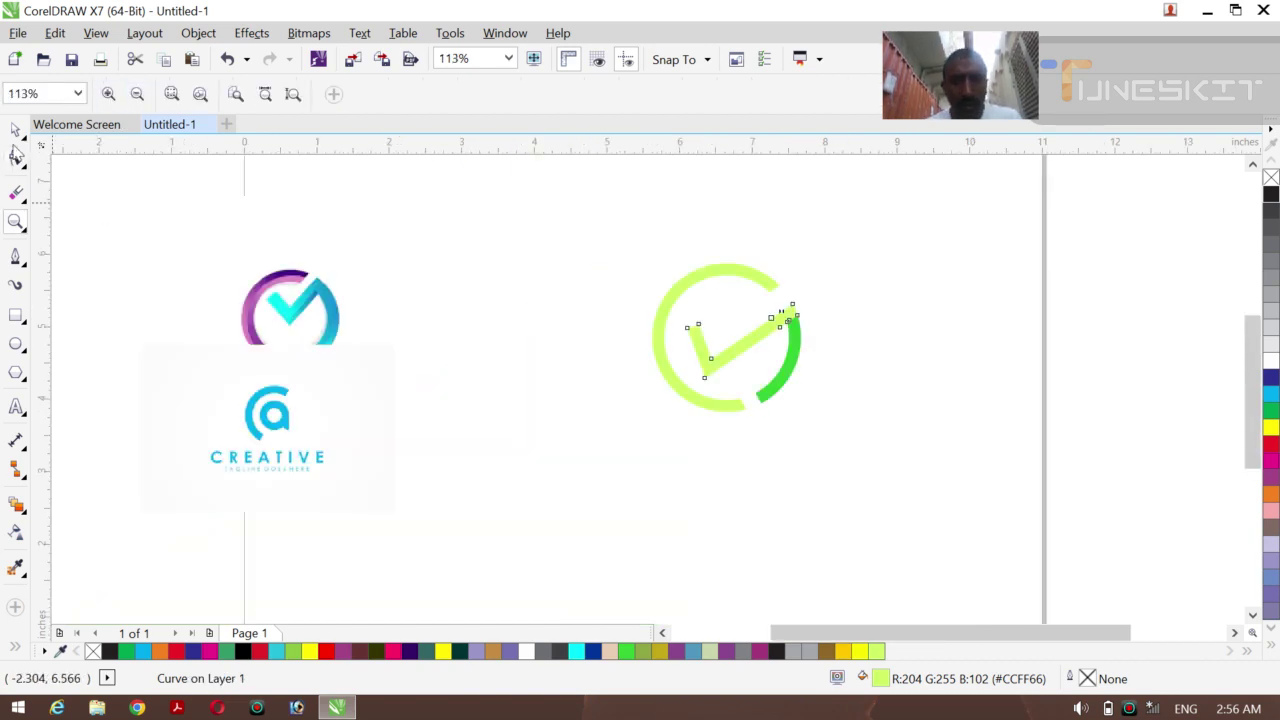
- Weld the reshaped check mark and the right arc into one shape
click(15, 130)
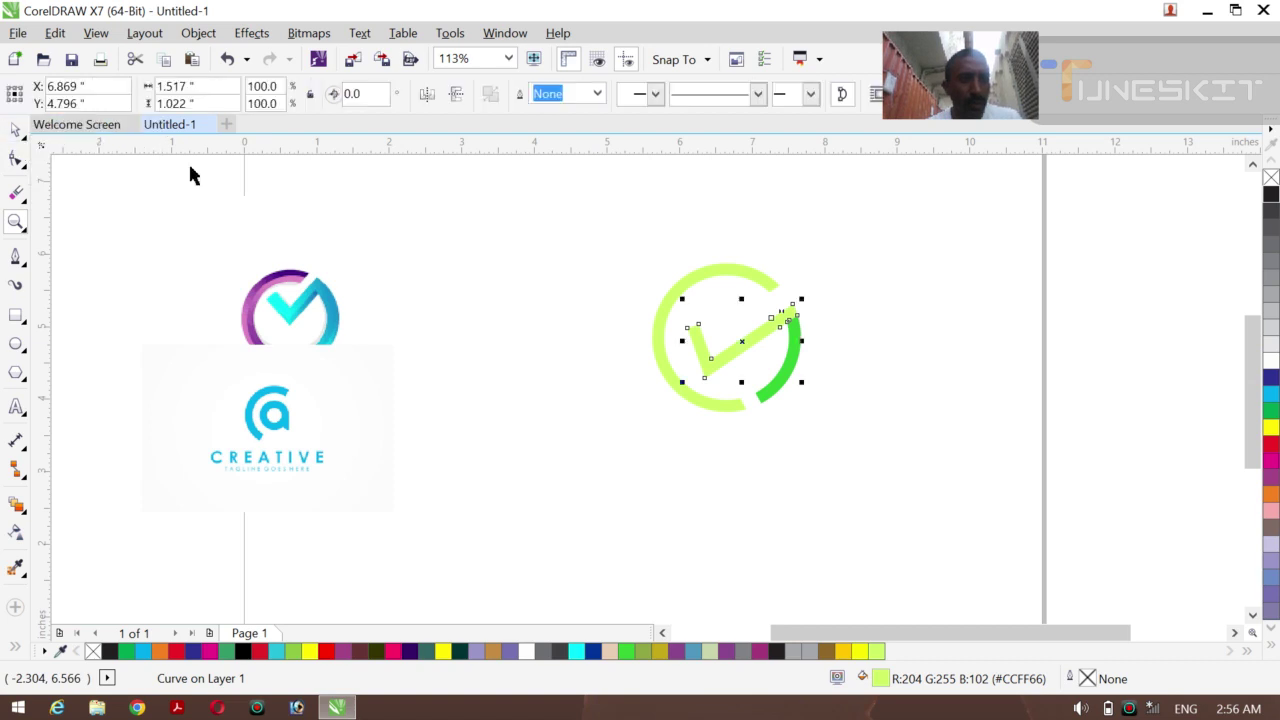
click(484, 288)
click(751, 333)
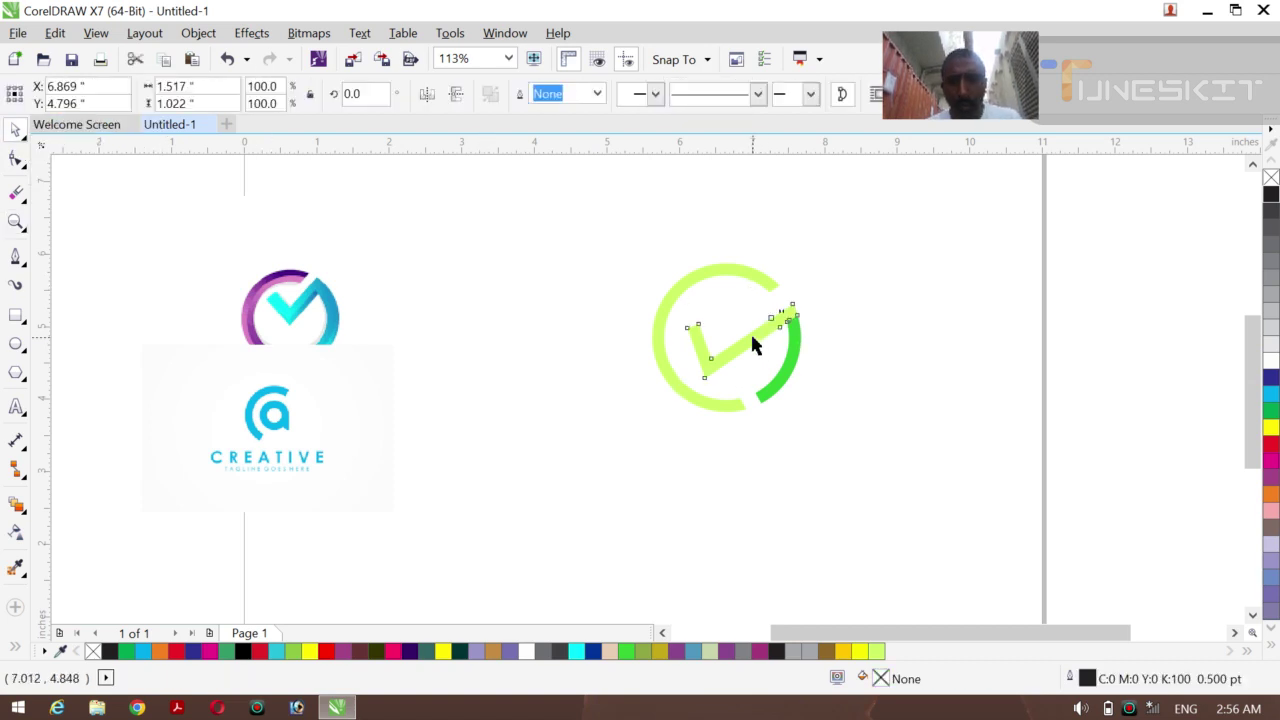
shift+click(785, 368)
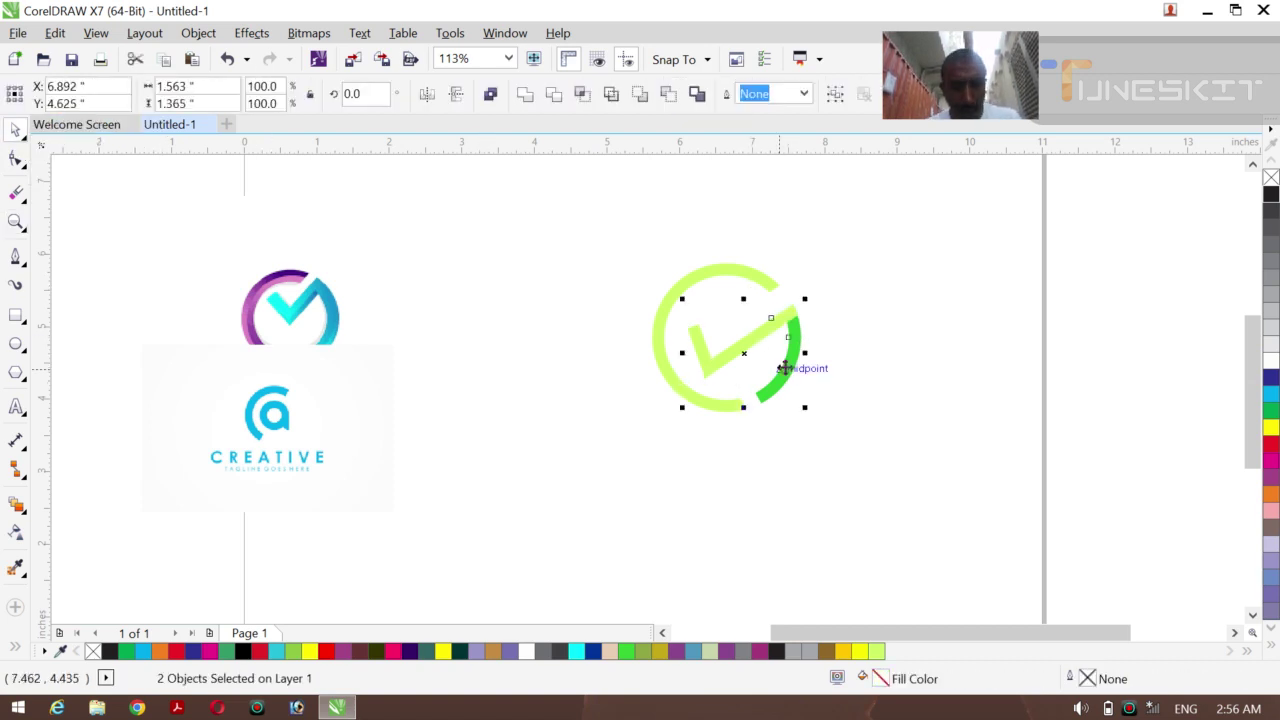
click(525, 96)
click(540, 347)
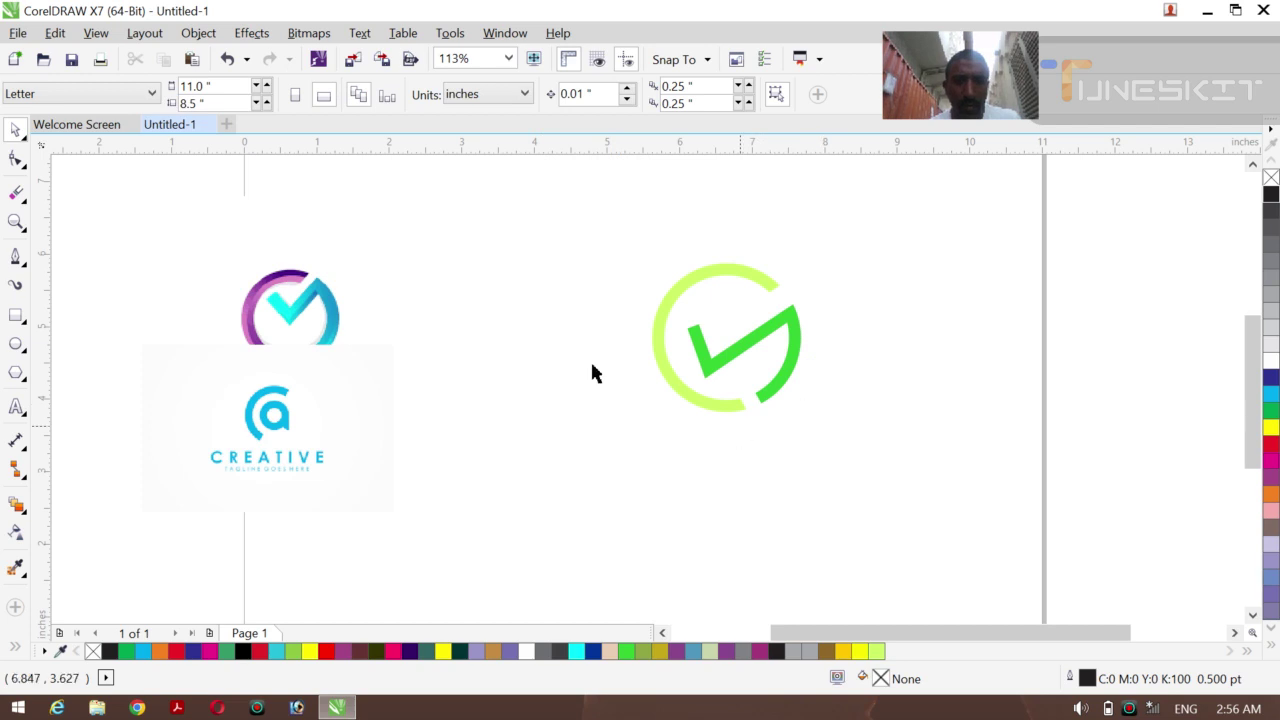
- Fill the large ring segment with purple and the welded check mark shape with cyan blue
click(660, 309)
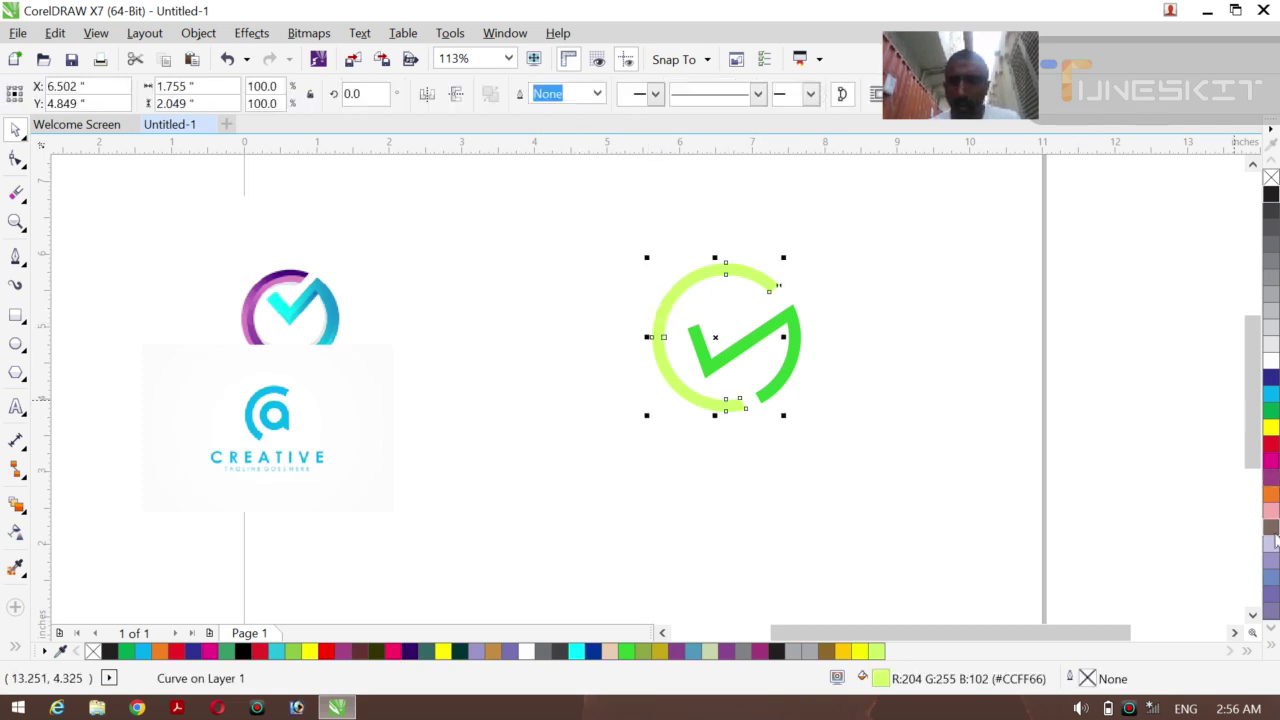
click(1270, 478)
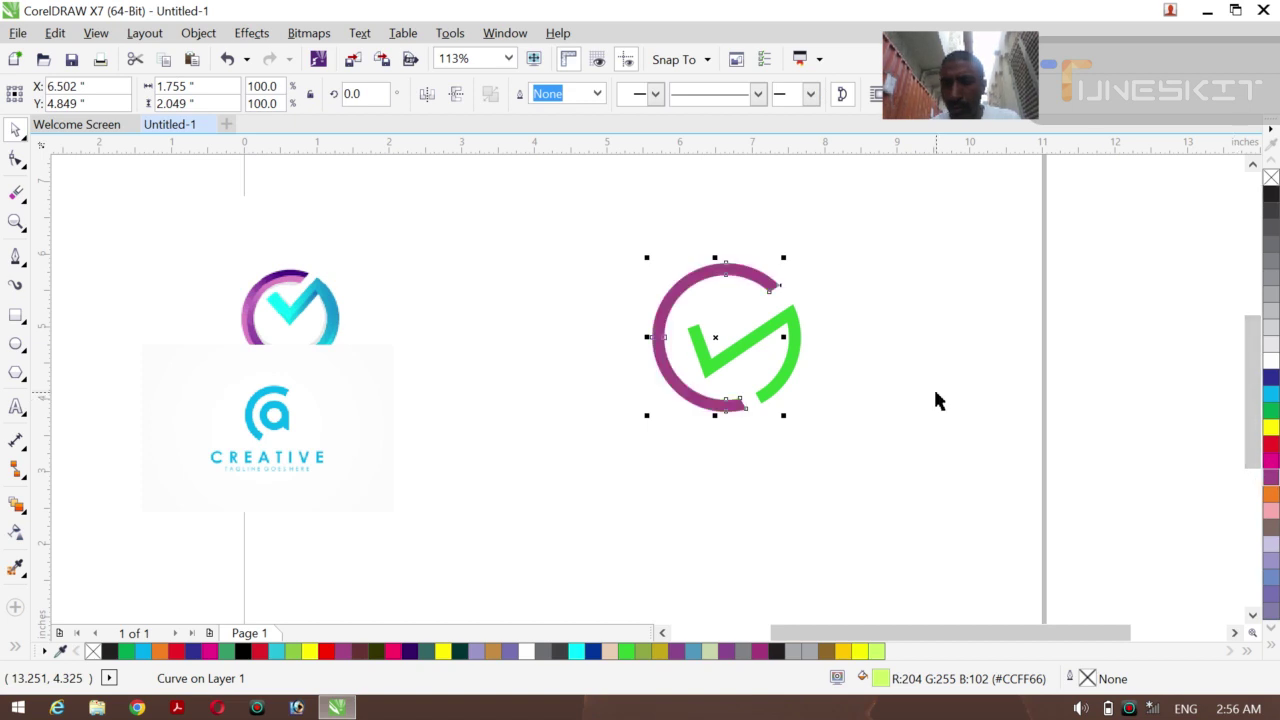
click(794, 363)
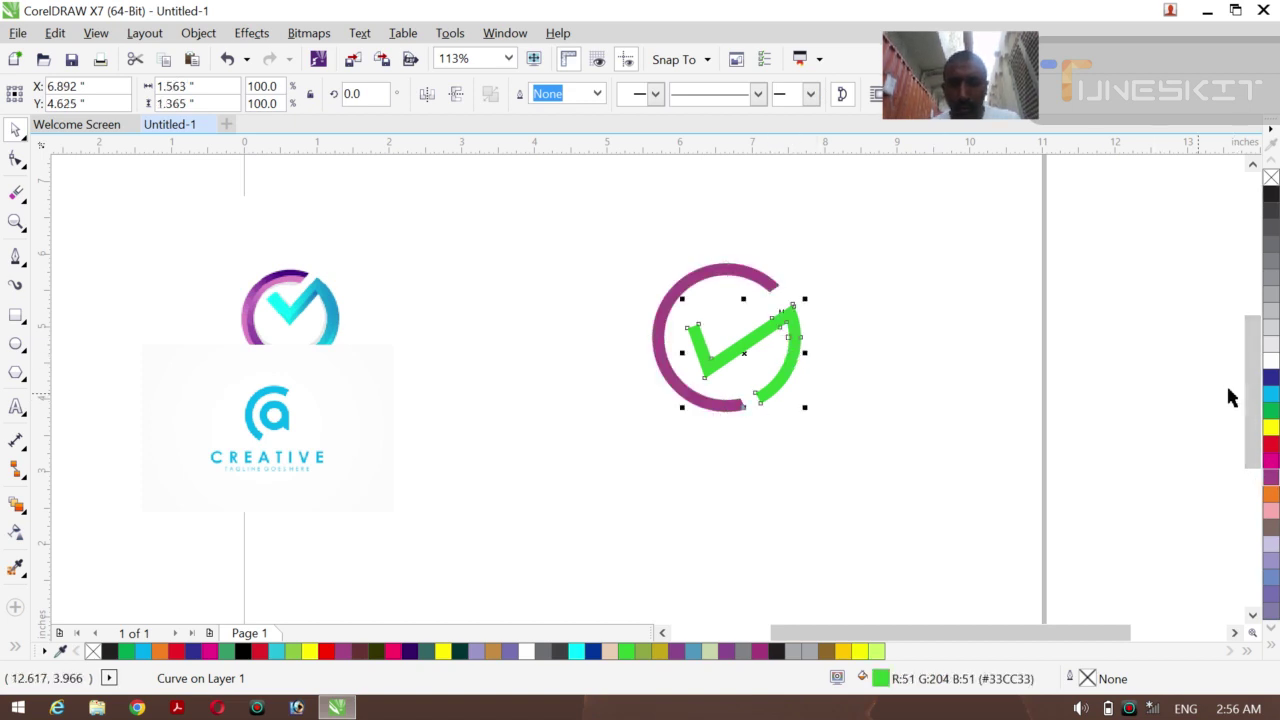
click(1270, 395)
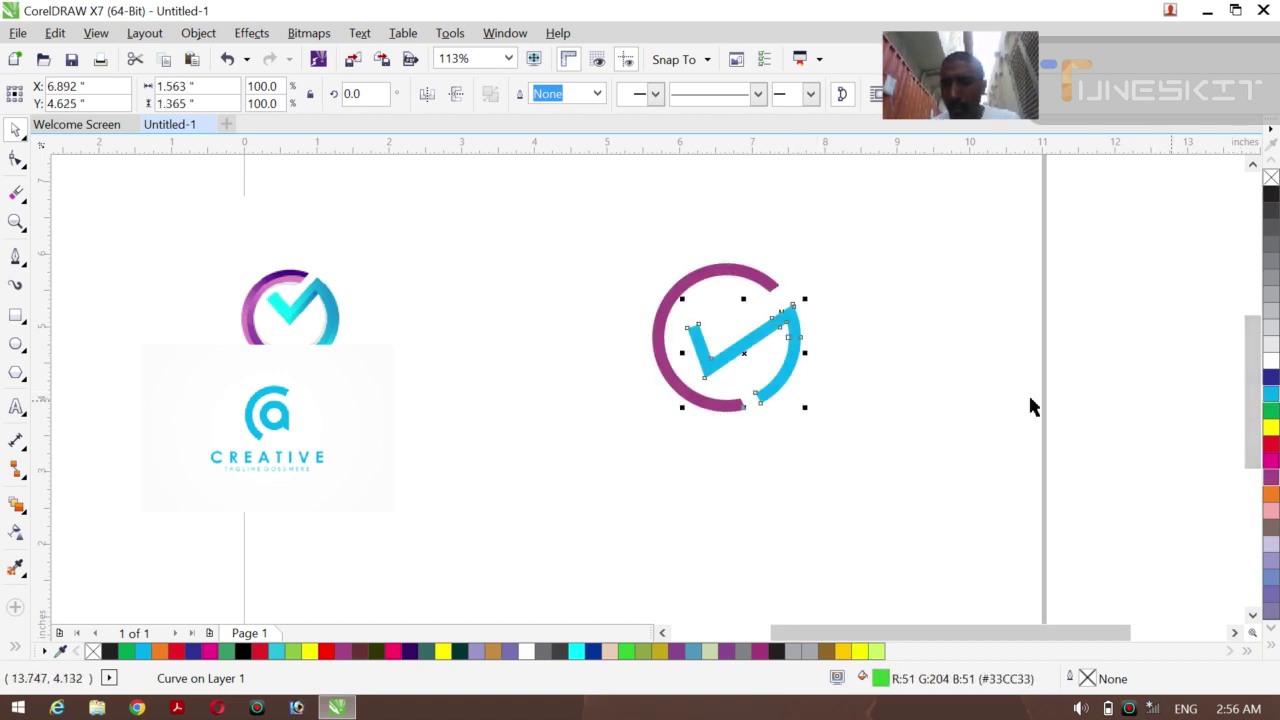
- Select both logo shapes and enlarge them proportionally about their centre to about 2.85 × 2.85 inches
click(1028, 392)
drag(582, 252, 834, 444)
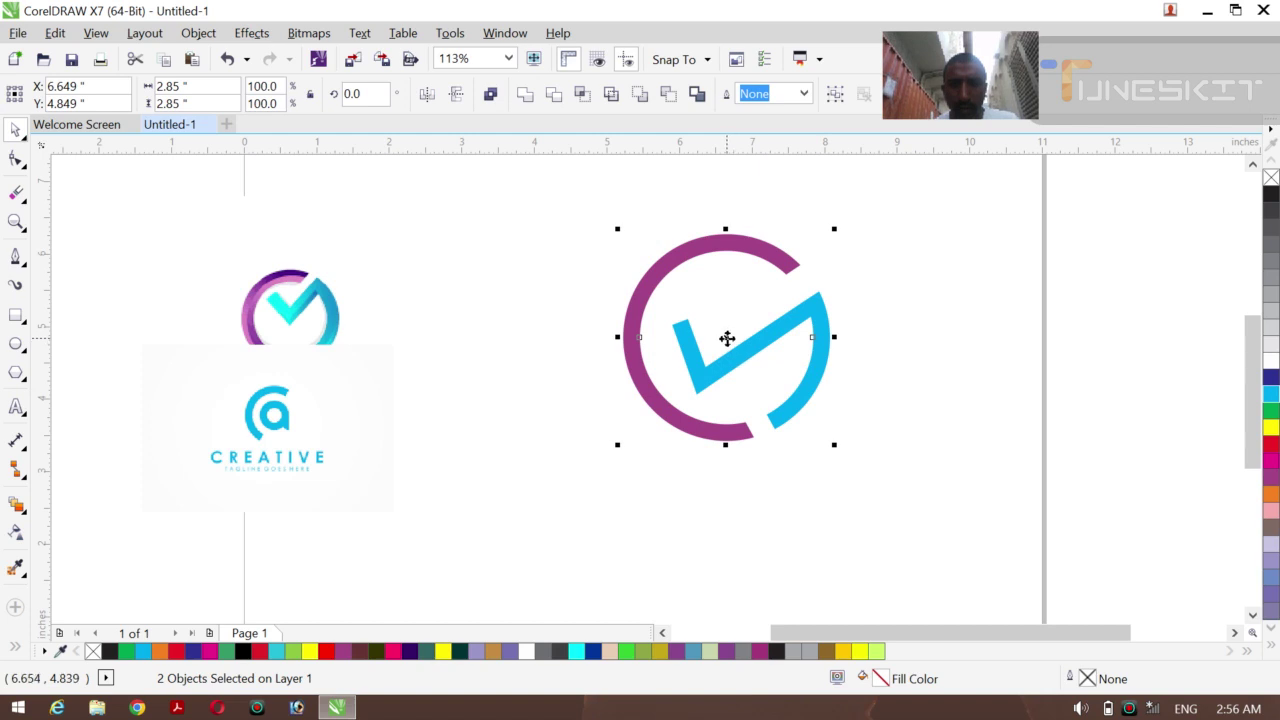
- Move both logo shapes closer to the reference image and place a duplicate of them to their right, slightly lower
drag(727, 339, 757, 370)
click(901, 390)
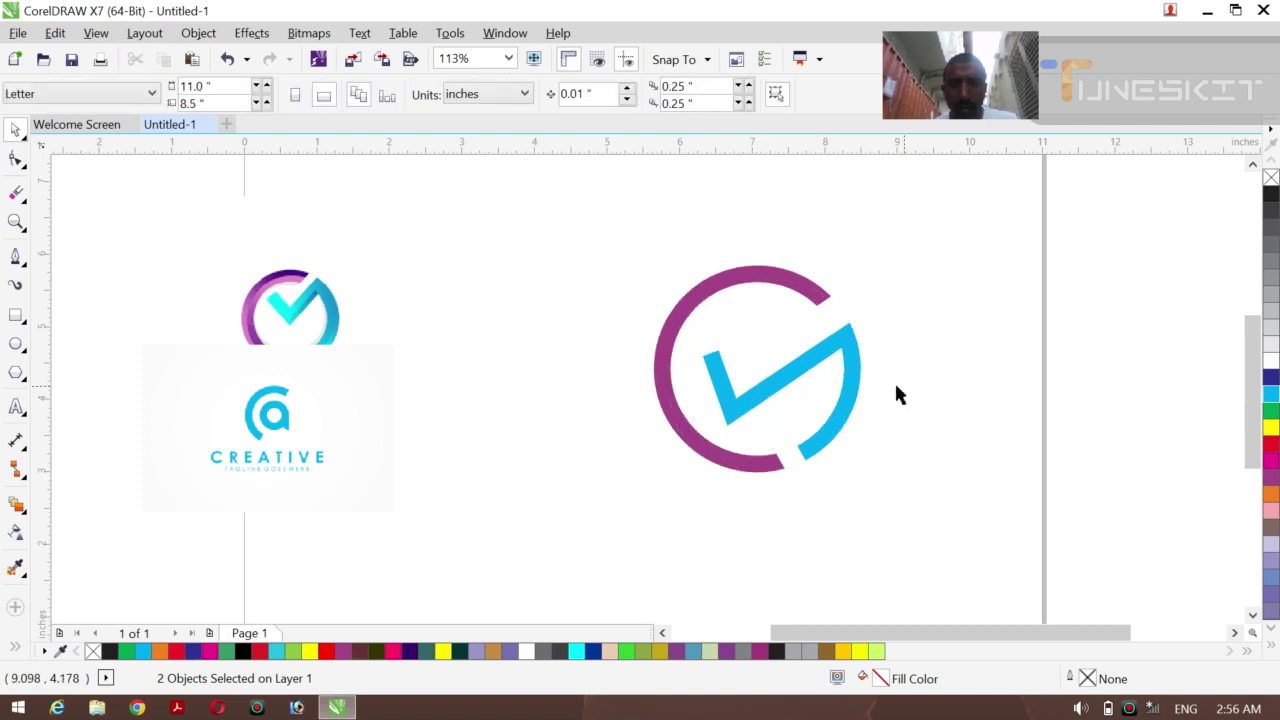
click(808, 360)
click(608, 236)
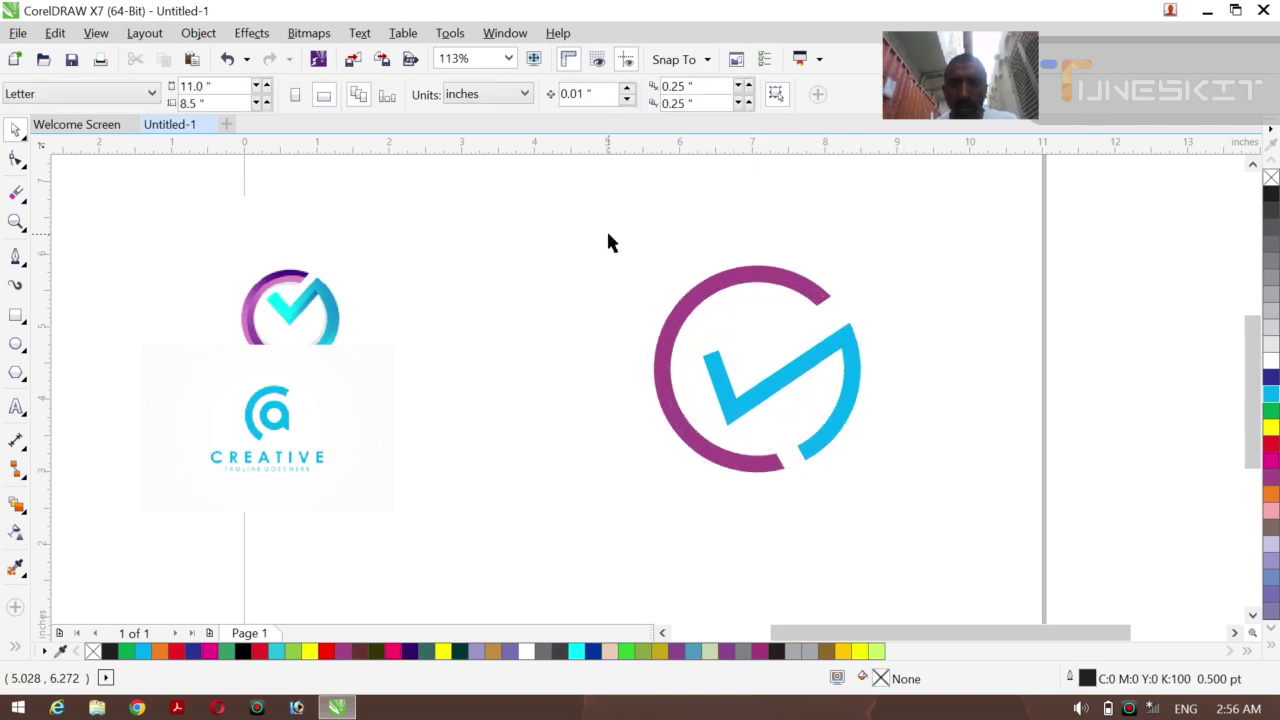
drag(609, 246, 878, 534)
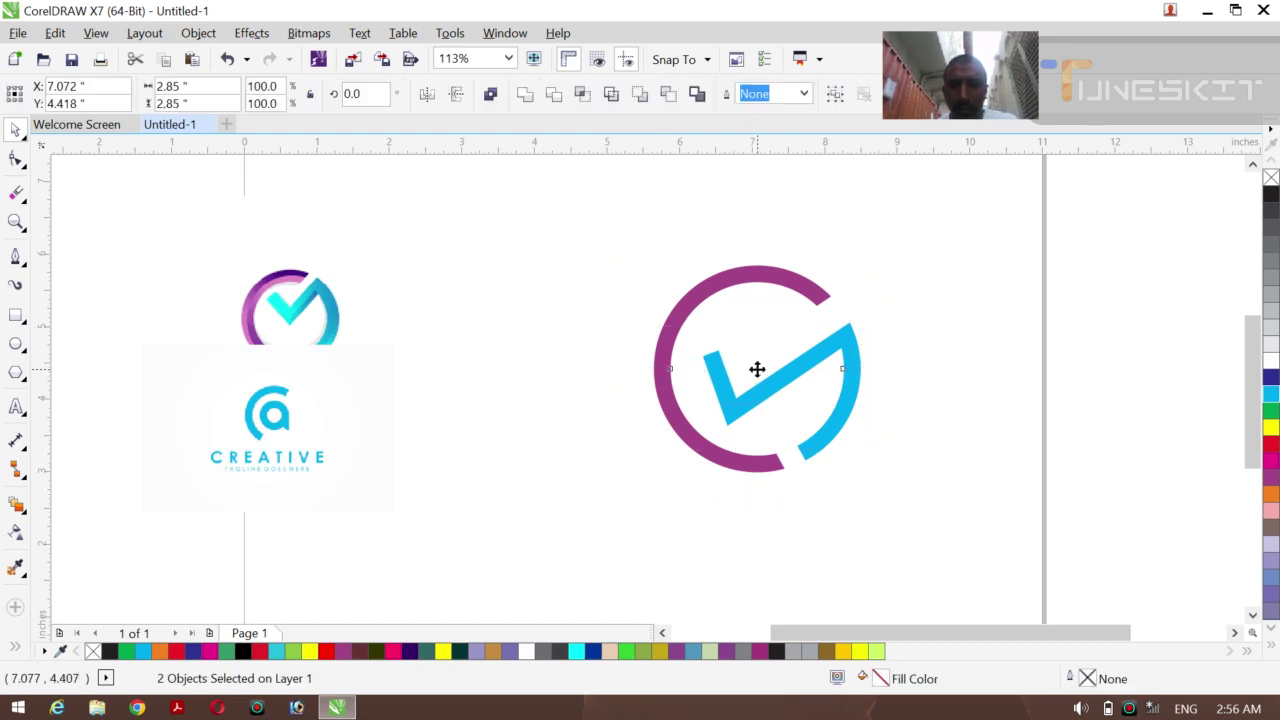
drag(757, 369, 611, 349)
click(763, 258)
drag(740, 251, 988, 530)
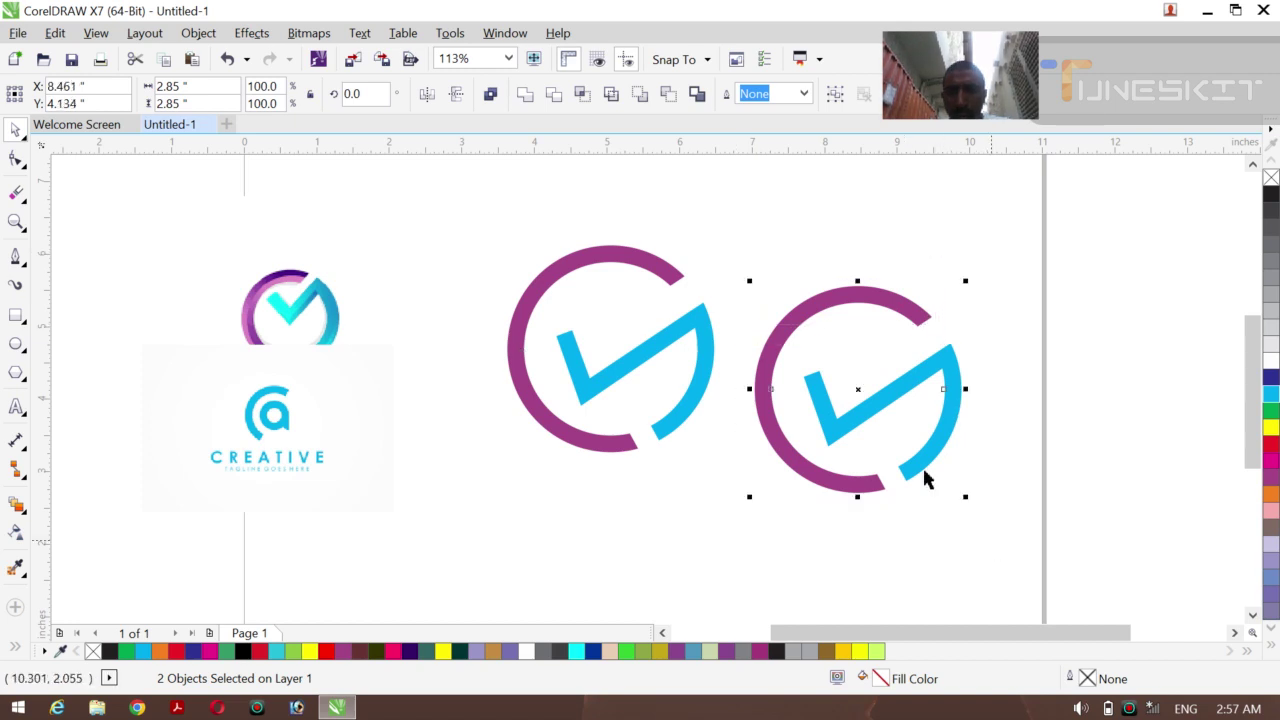
click(889, 406)
click(788, 250)
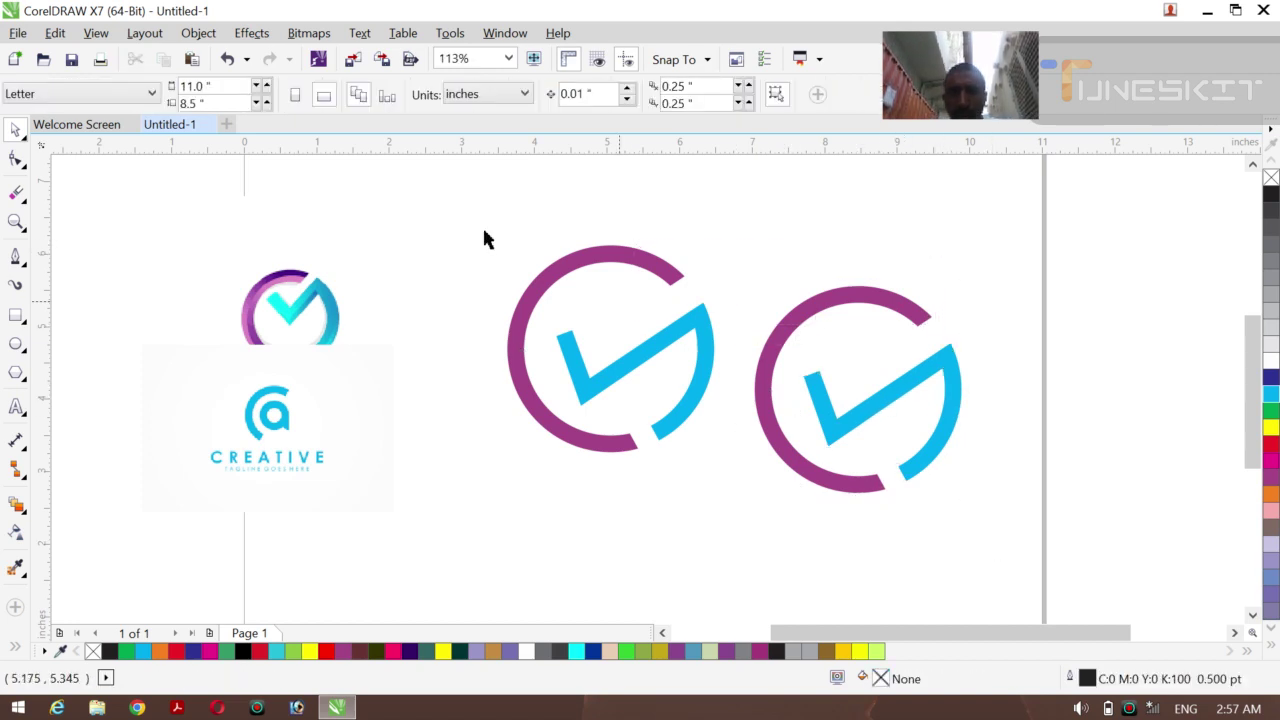
- Weld the purple ring segment and the check mark of the left logo into one cyan shape
drag(440, 225, 728, 466)
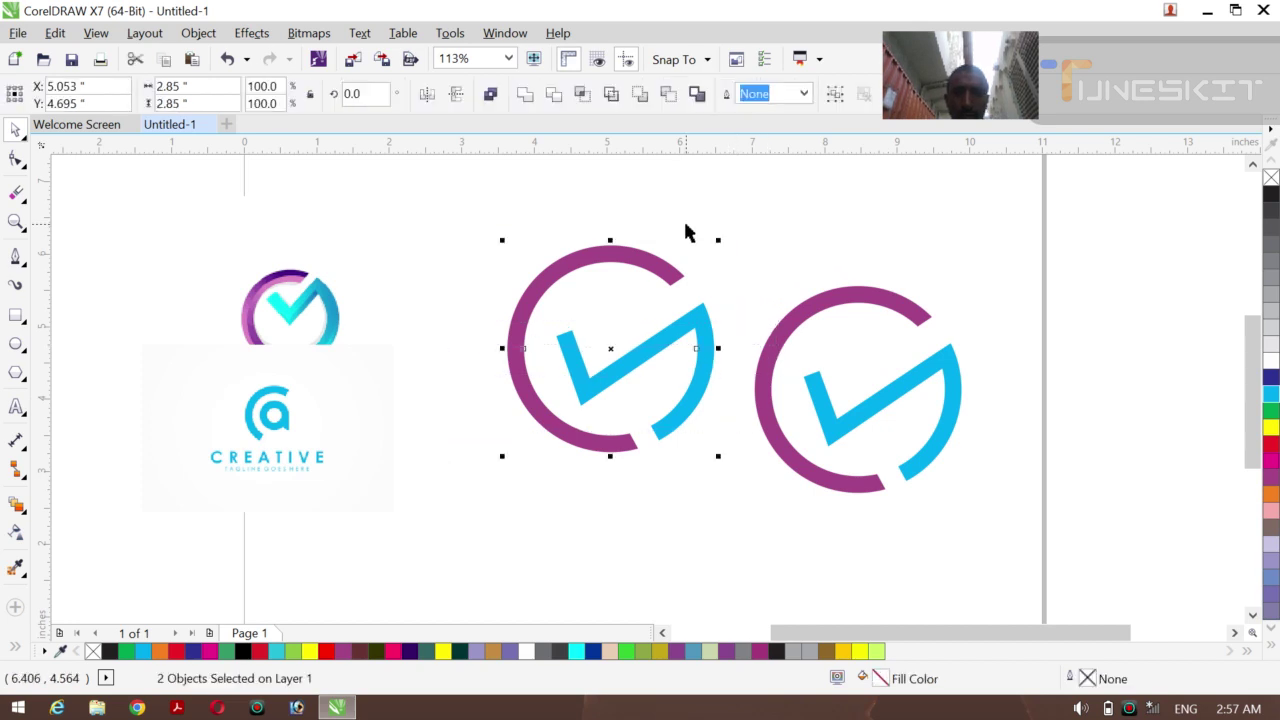
click(527, 96)
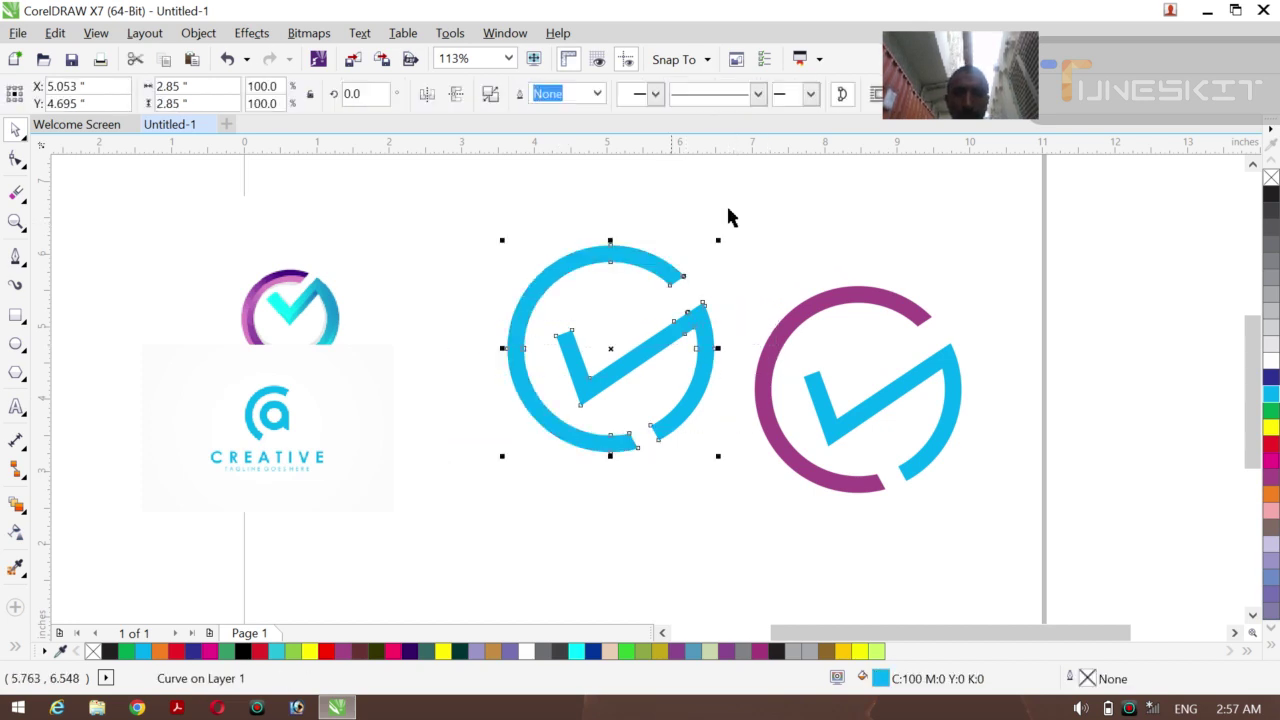
click(823, 262)
click(598, 378)
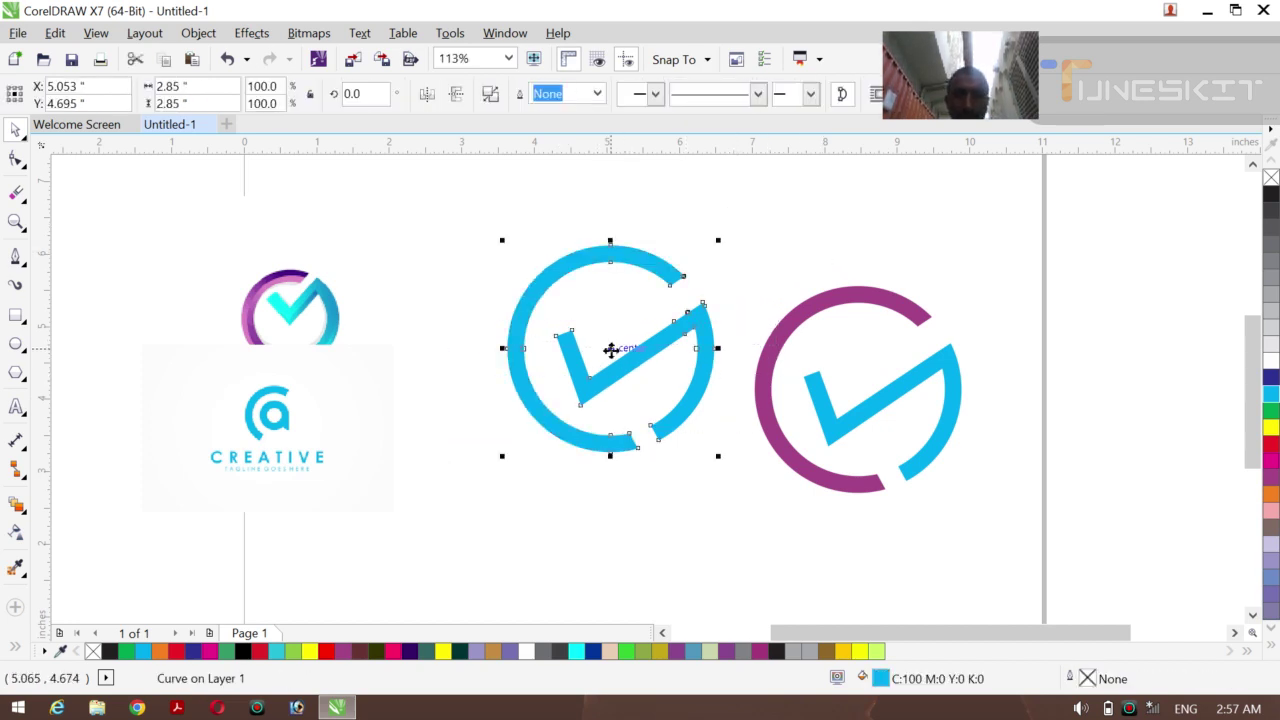
- Place a duplicate of the welded shape slightly above and to the right of it, and fill the rear shape with black
drag(610, 350, 612, 343)
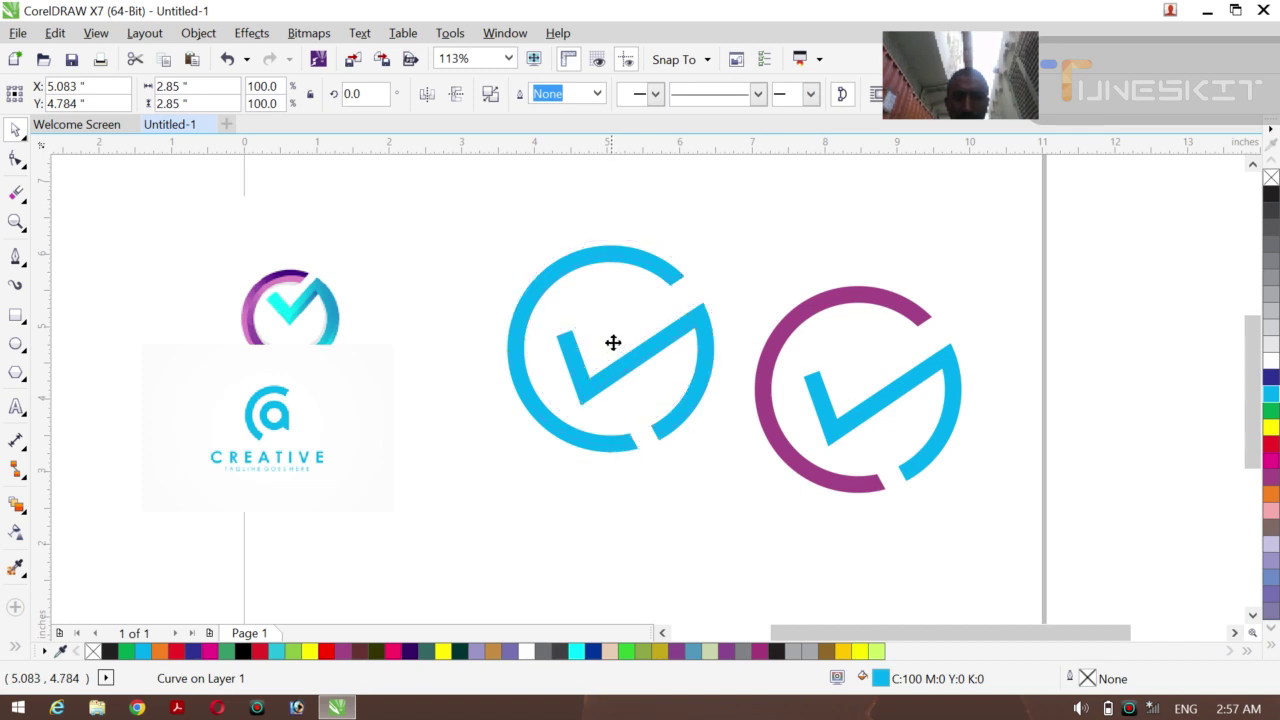
click(565, 487)
key(ctrl+z)
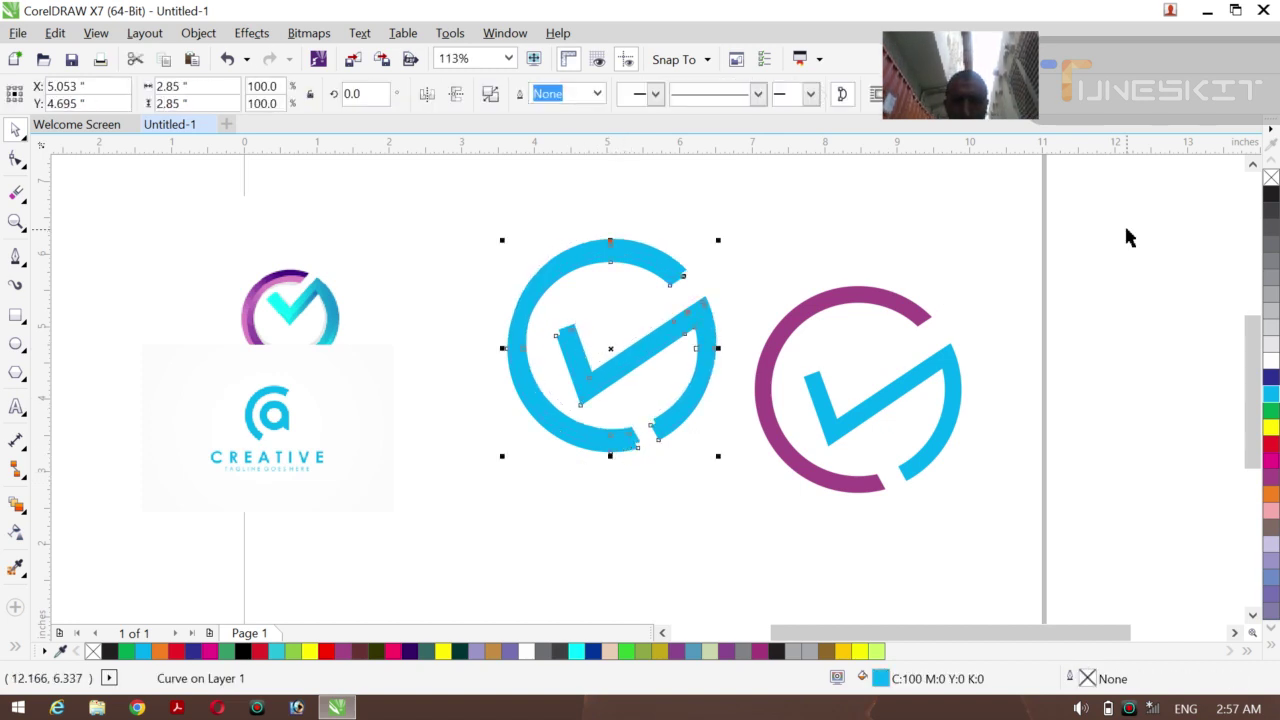
click(1271, 199)
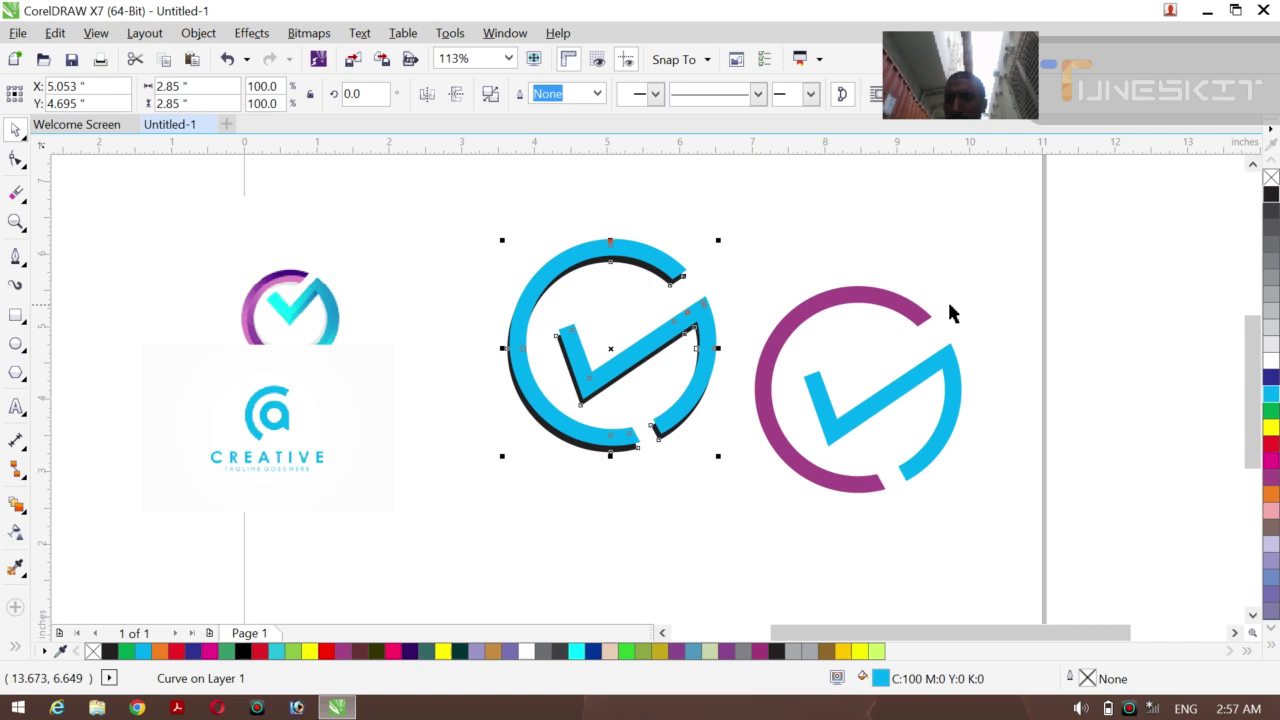
click(883, 237)
click(622, 450)
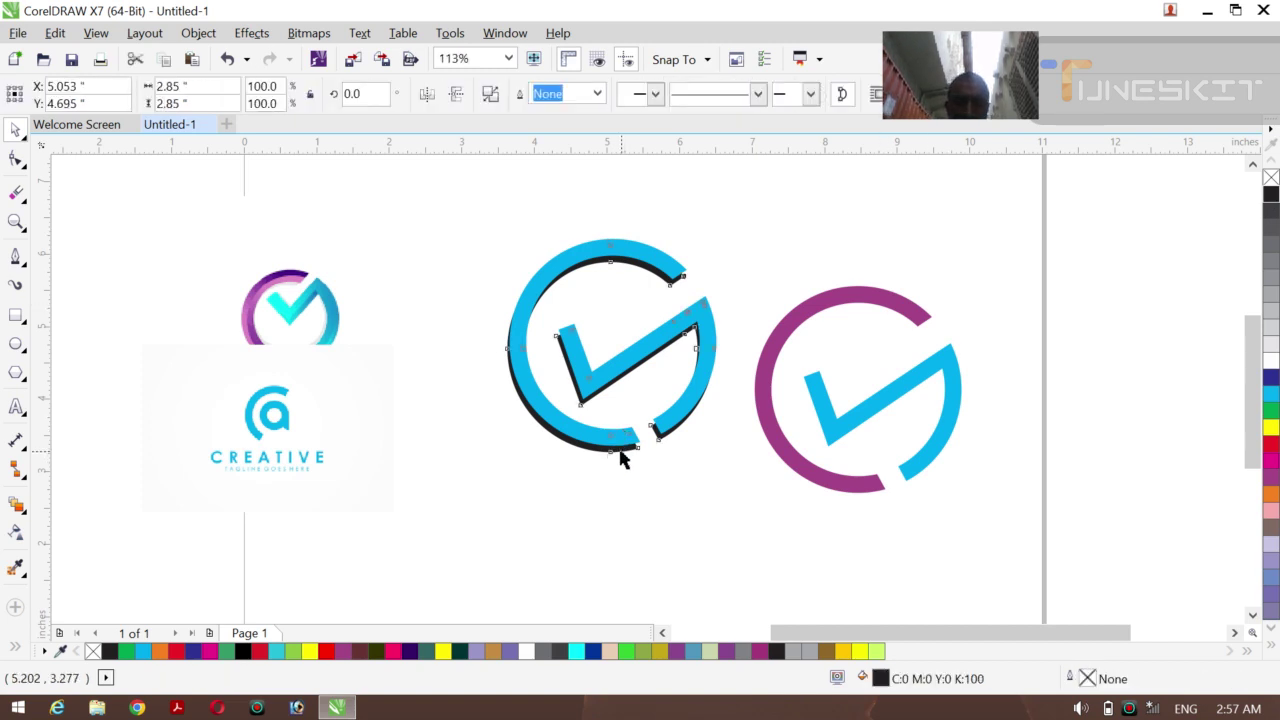
- Blend the black rear shape into the offset cyan front shape with 20 steps
click(24, 514)
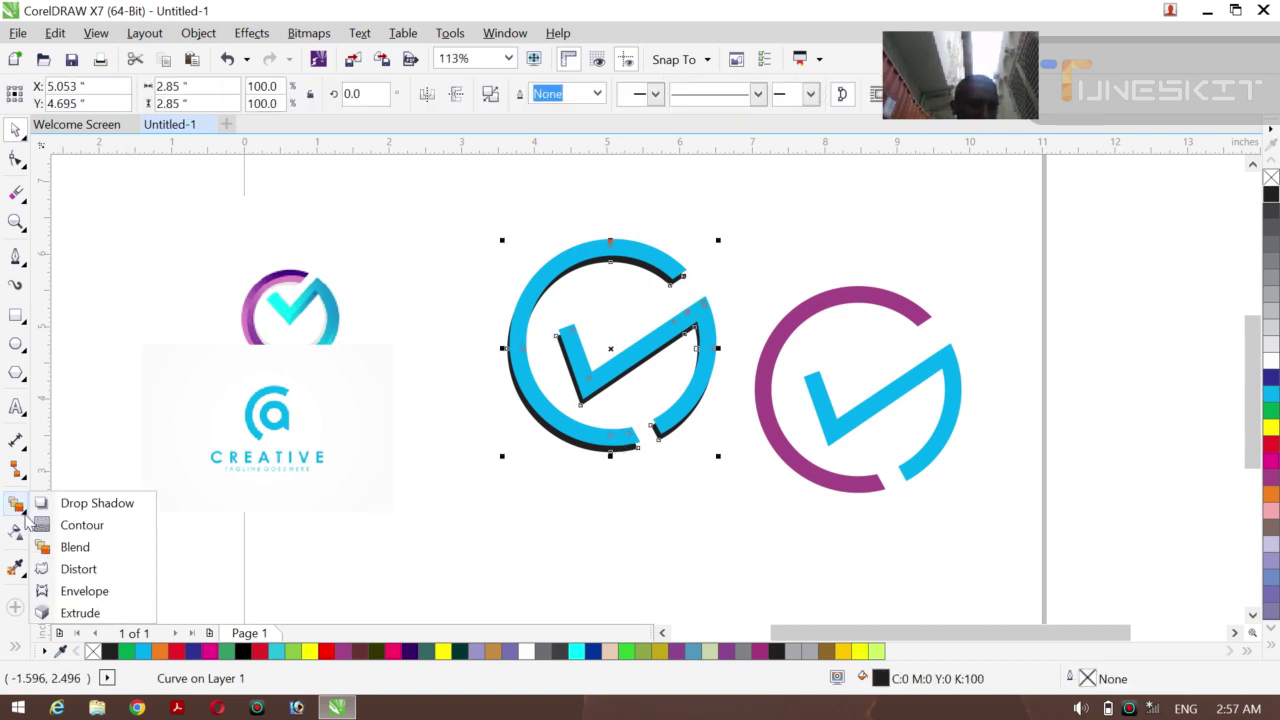
click(77, 548)
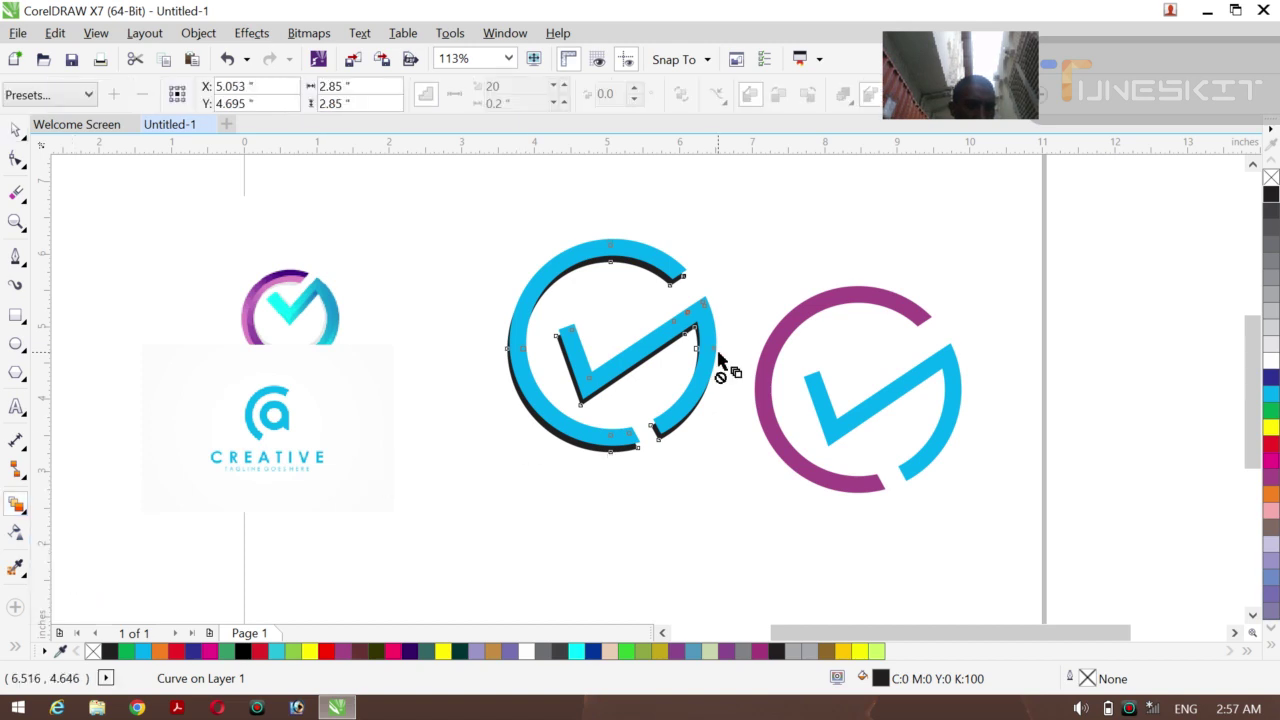
click(628, 449)
drag(607, 458, 608, 463)
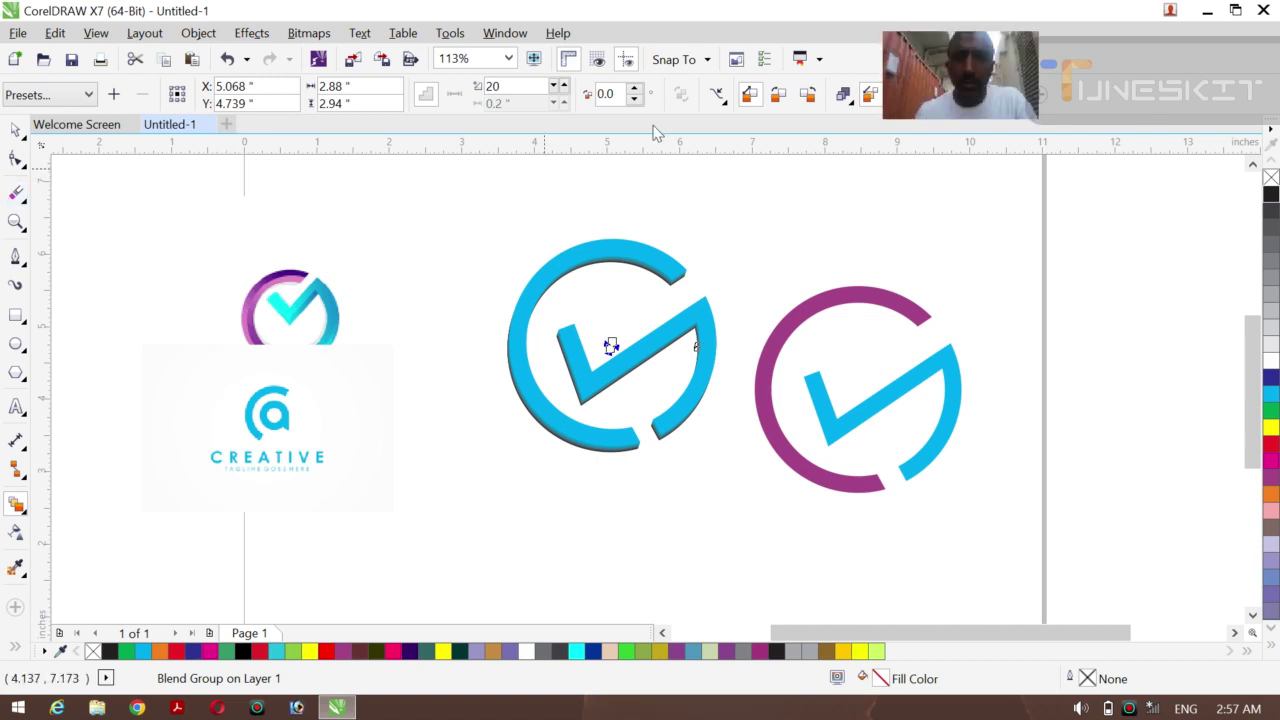
- Set the blend's colour progression to counterclockwise after trying the clockwise and direct options, and deselect the blend
click(778, 95)
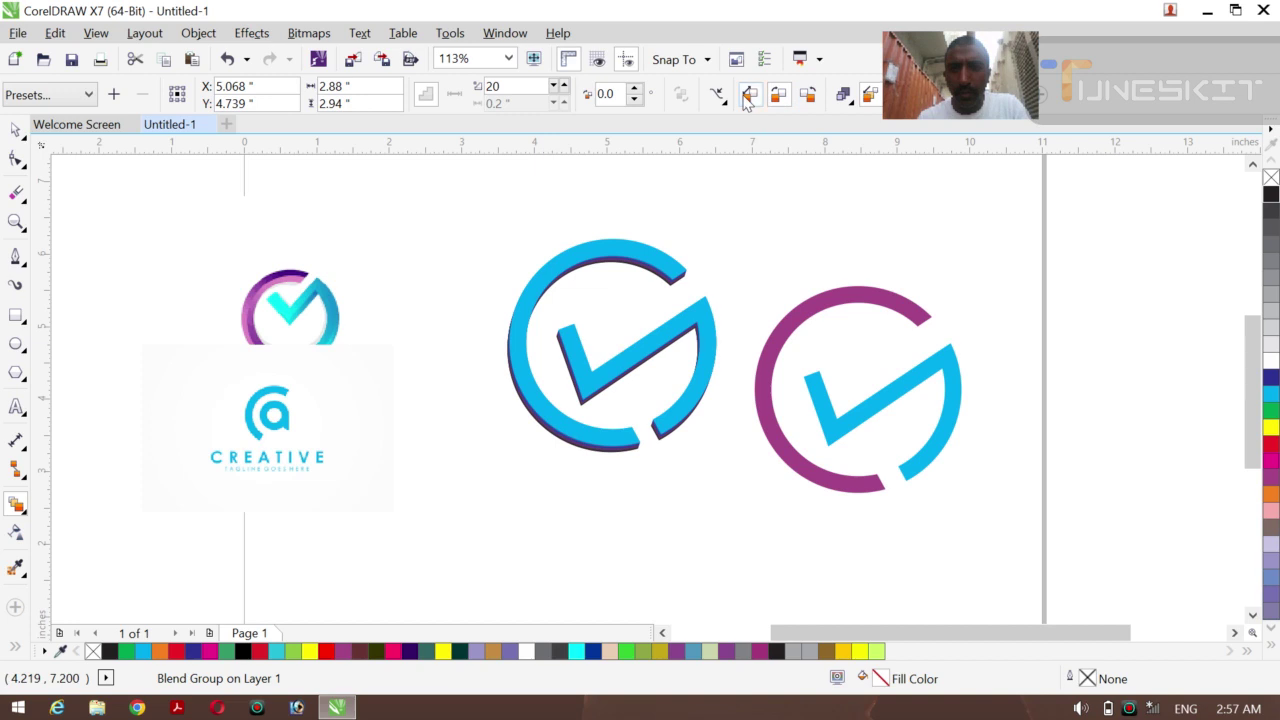
click(746, 98)
click(808, 97)
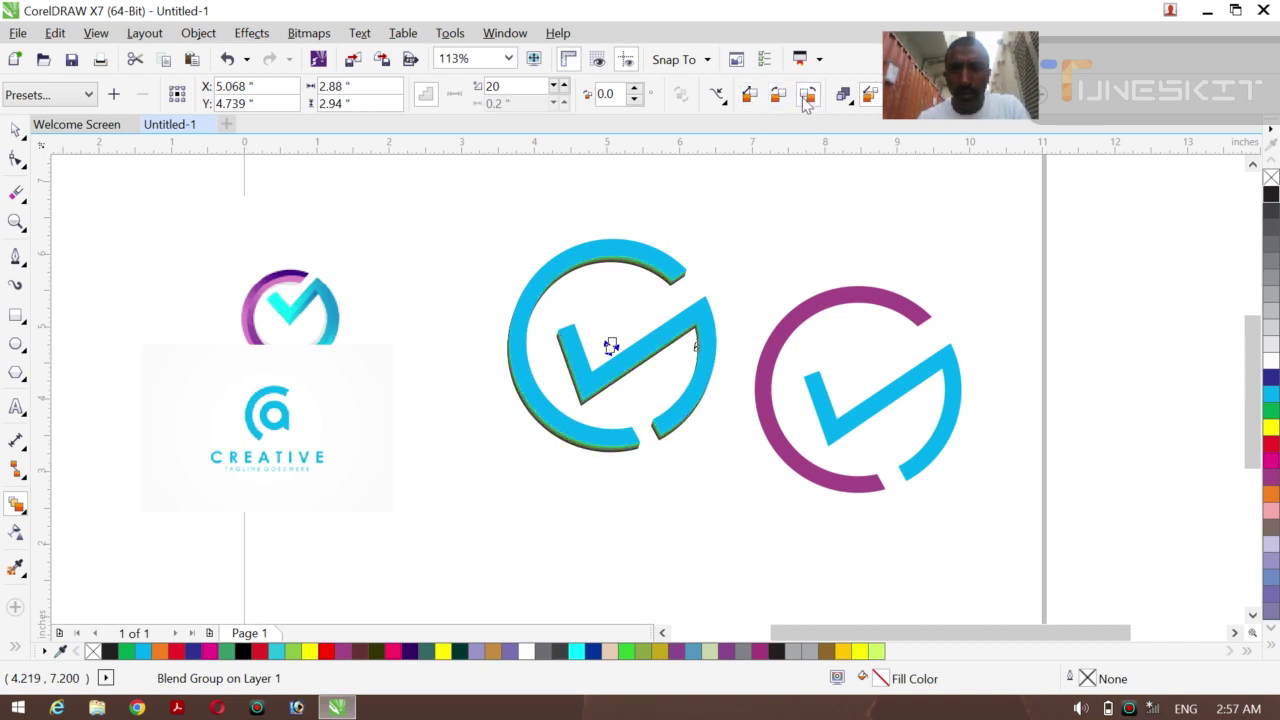
click(24, 140)
click(40, 126)
click(377, 175)
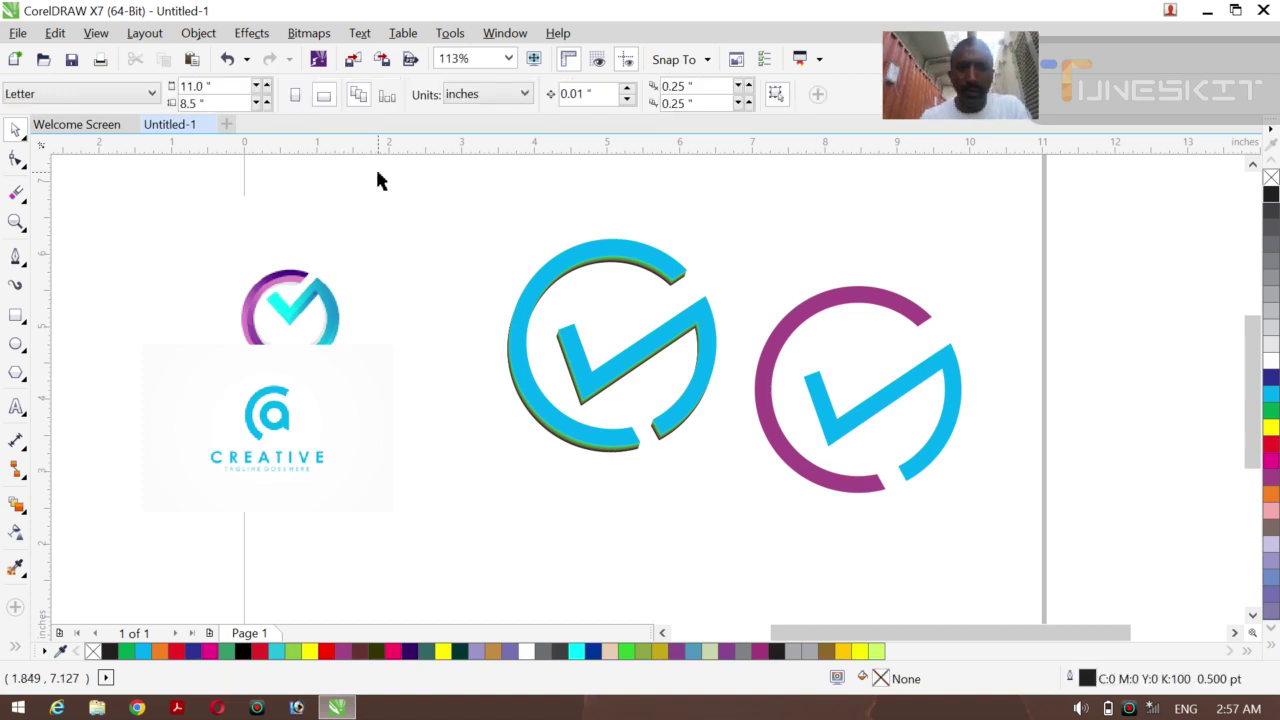
- Apply a rectangular fountain fill from white to cyan to the front shape of the blend
click(577, 369)
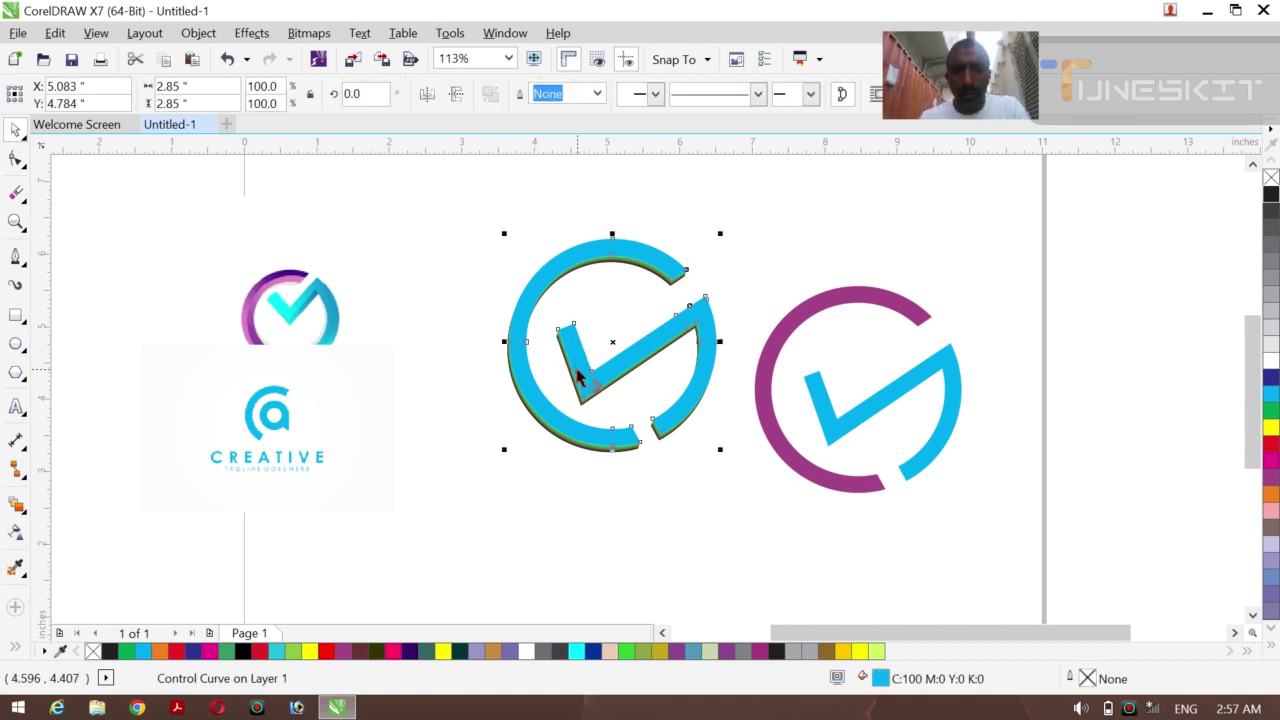
key(g)
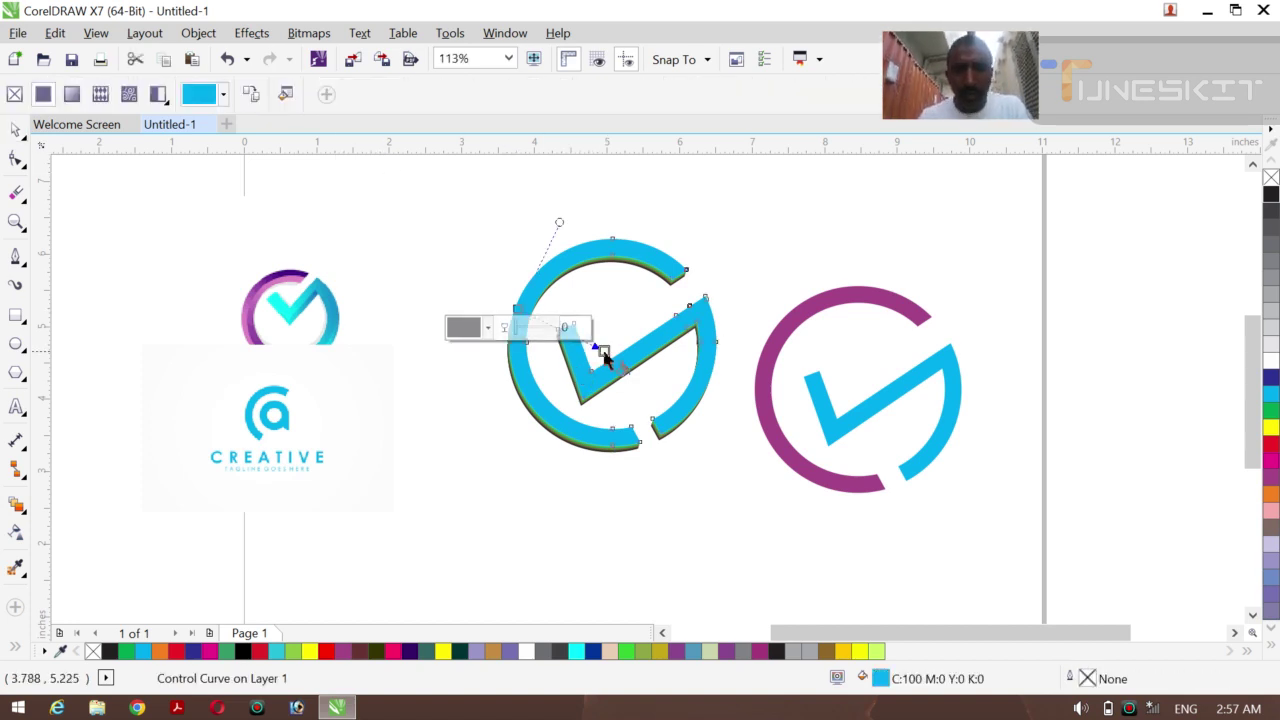
drag(516, 308, 608, 348)
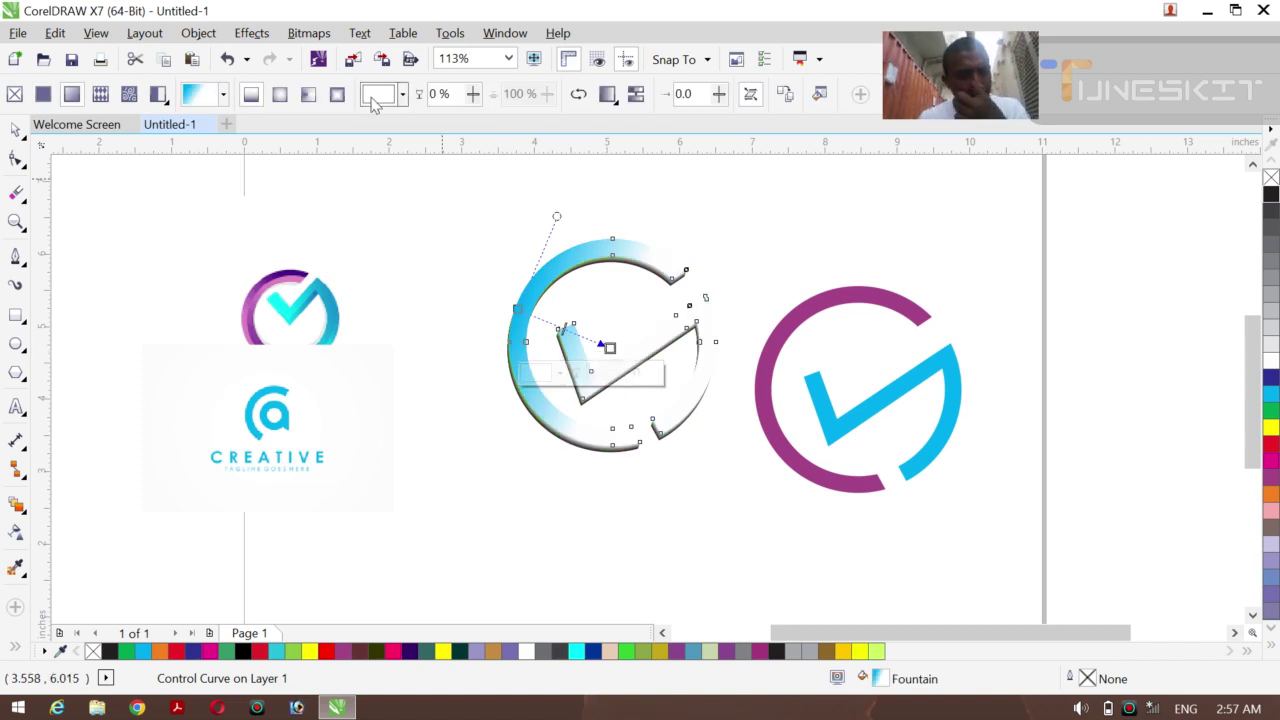
key(Escape)
click(588, 305)
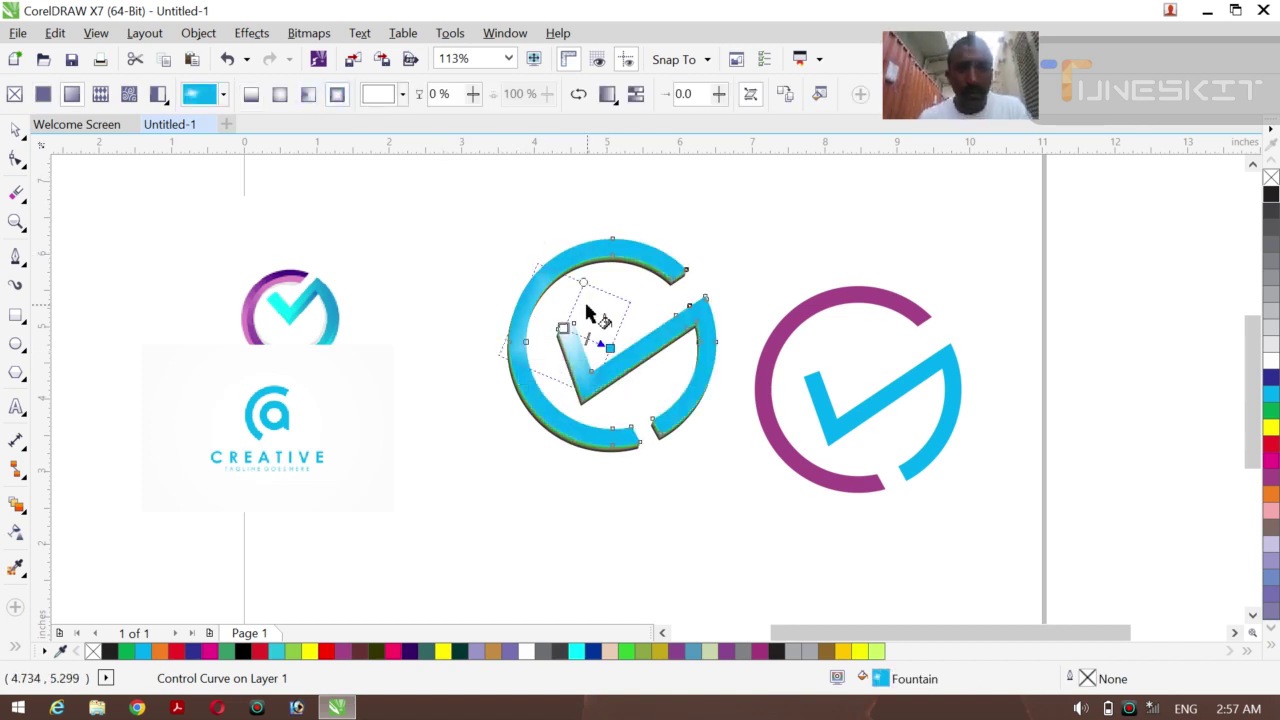
- Stretch the fountain fill towards the lower right arc and centre its white start beside the check mark's short arm
drag(600, 345, 706, 390)
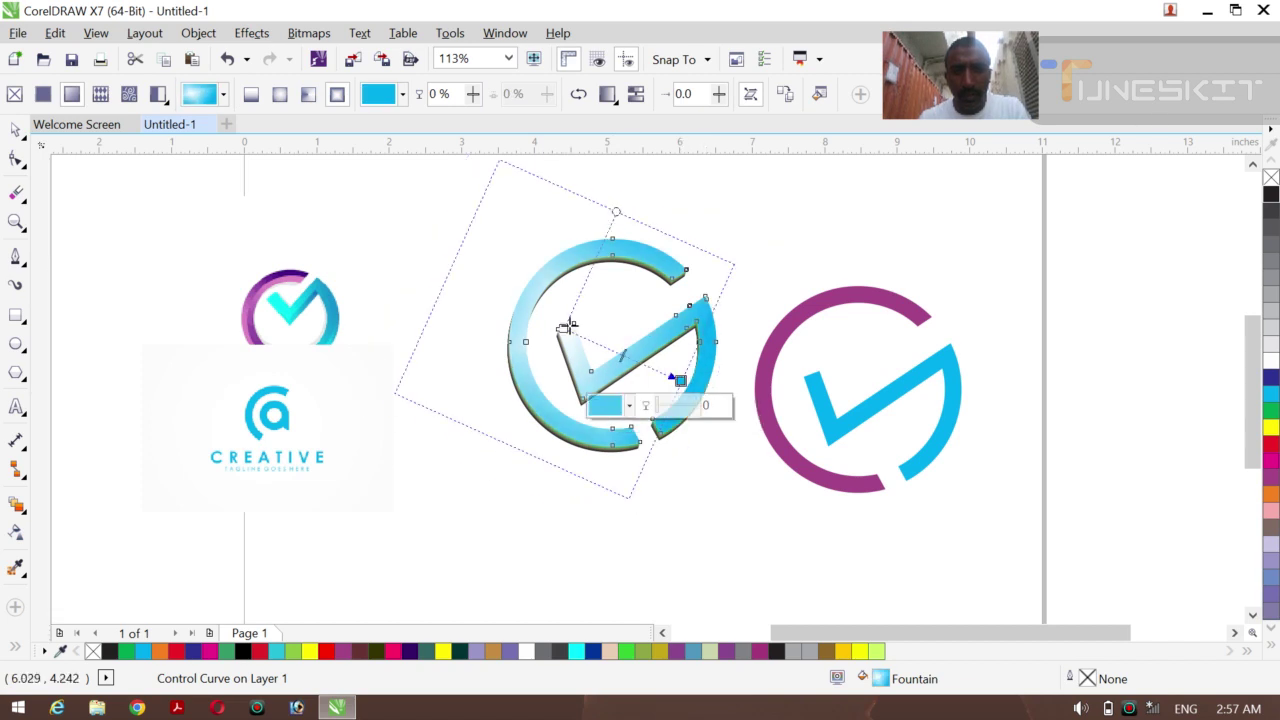
drag(571, 329, 581, 347)
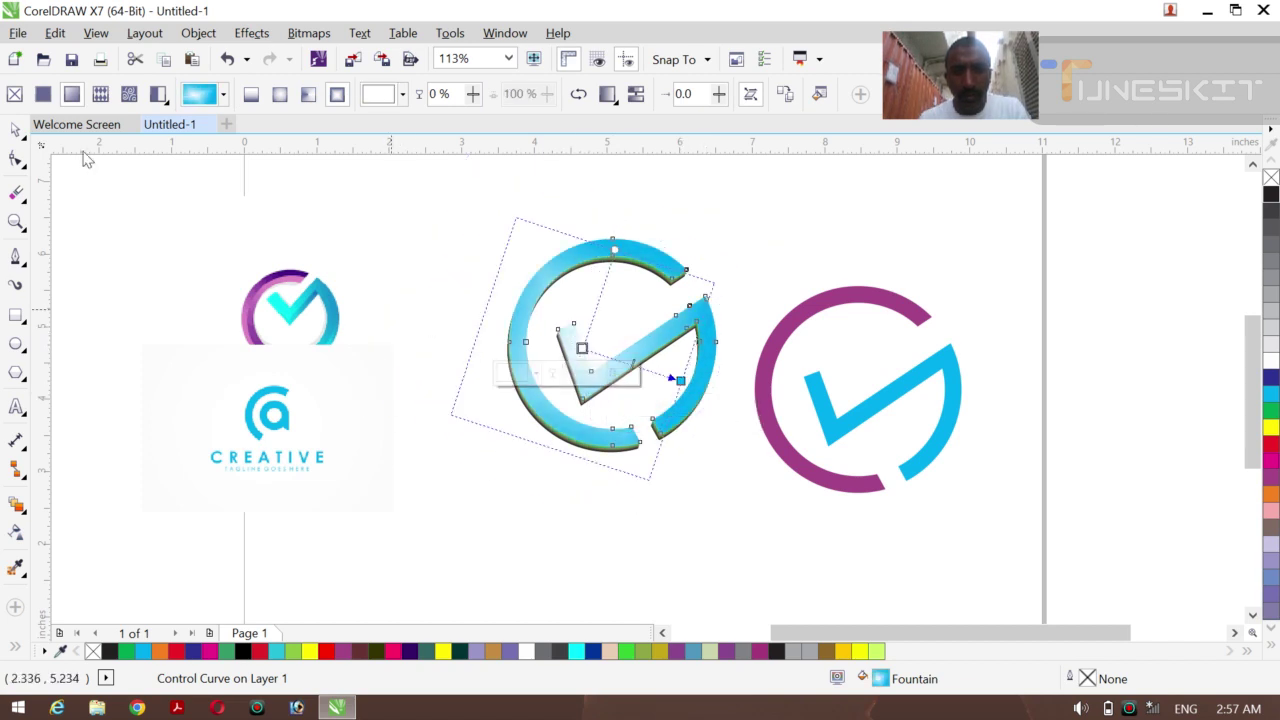
click(16, 131)
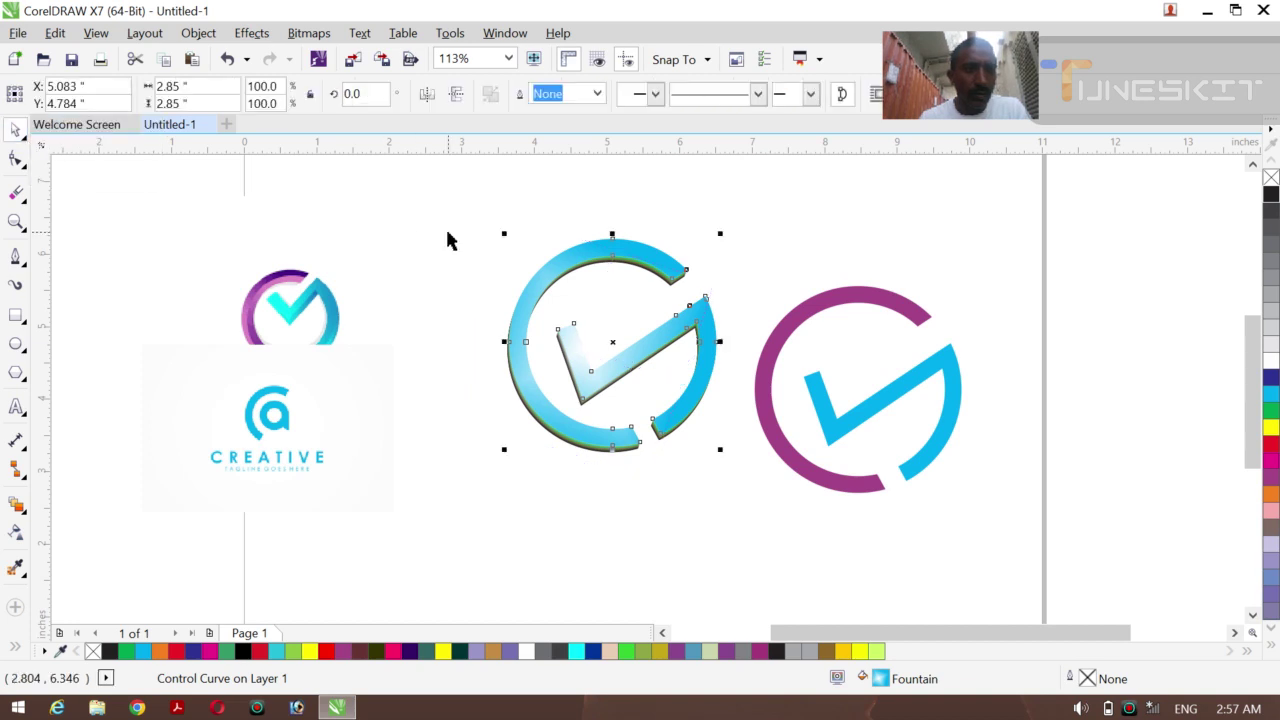
- Group the blended logo and the flat two-colour copy separately, and move the groups so the blended one sits above the flat one
drag(410, 184, 750, 541)
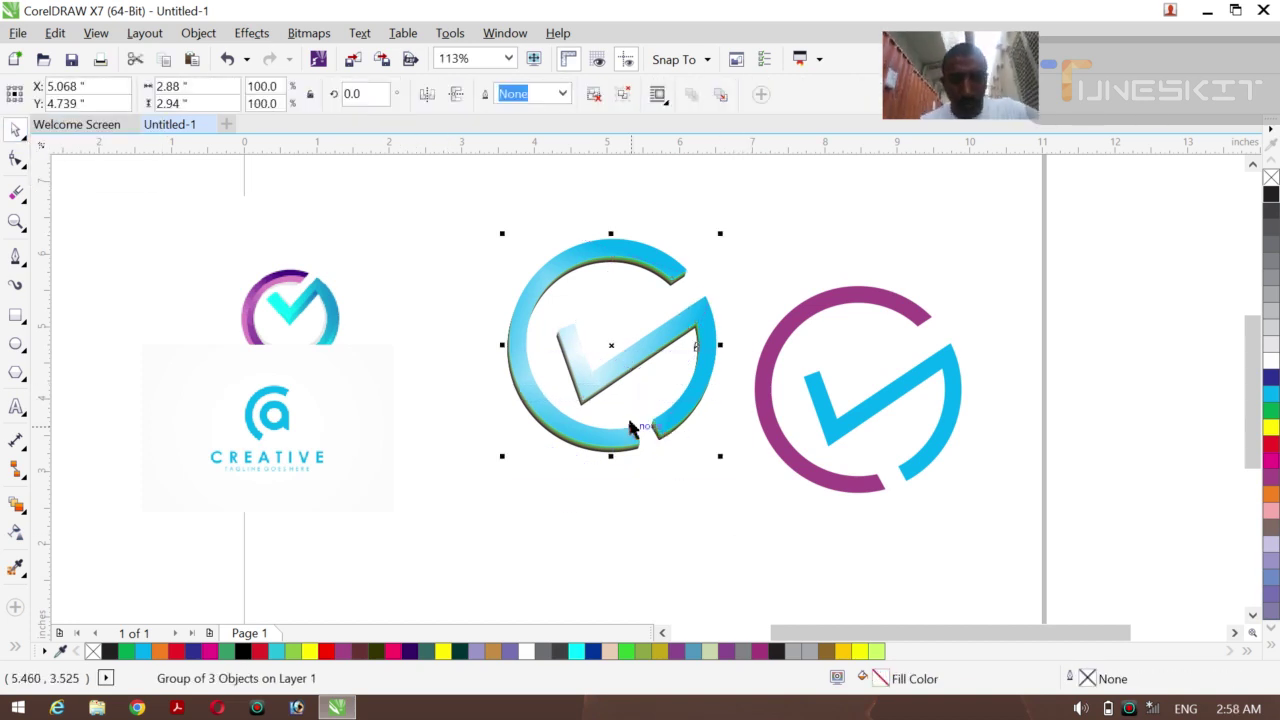
click(820, 486)
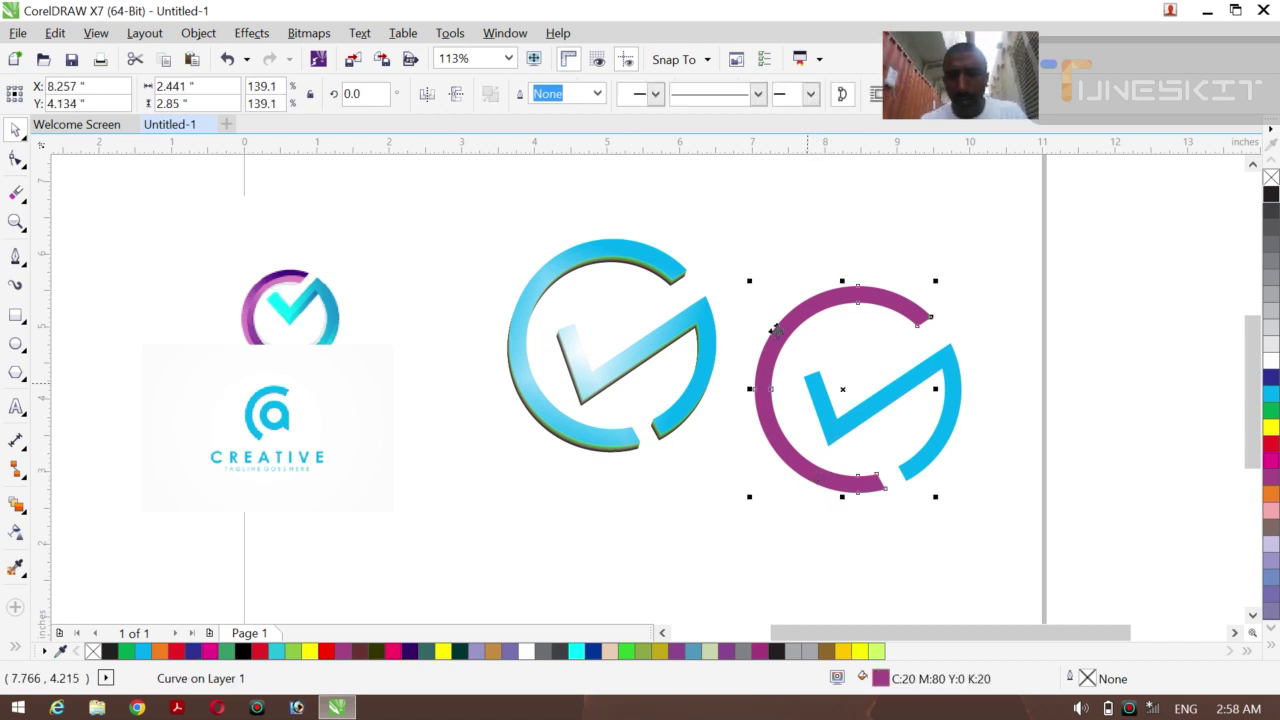
drag(718, 233, 990, 542)
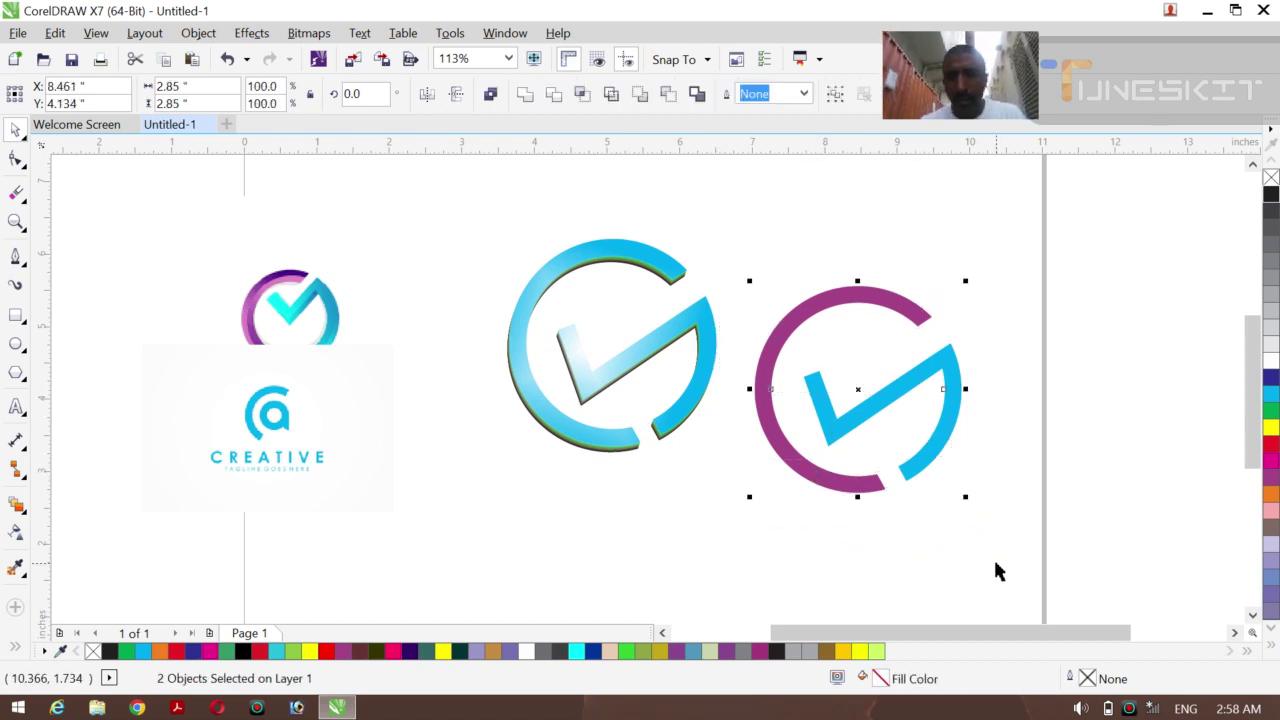
key(ctrl+g)
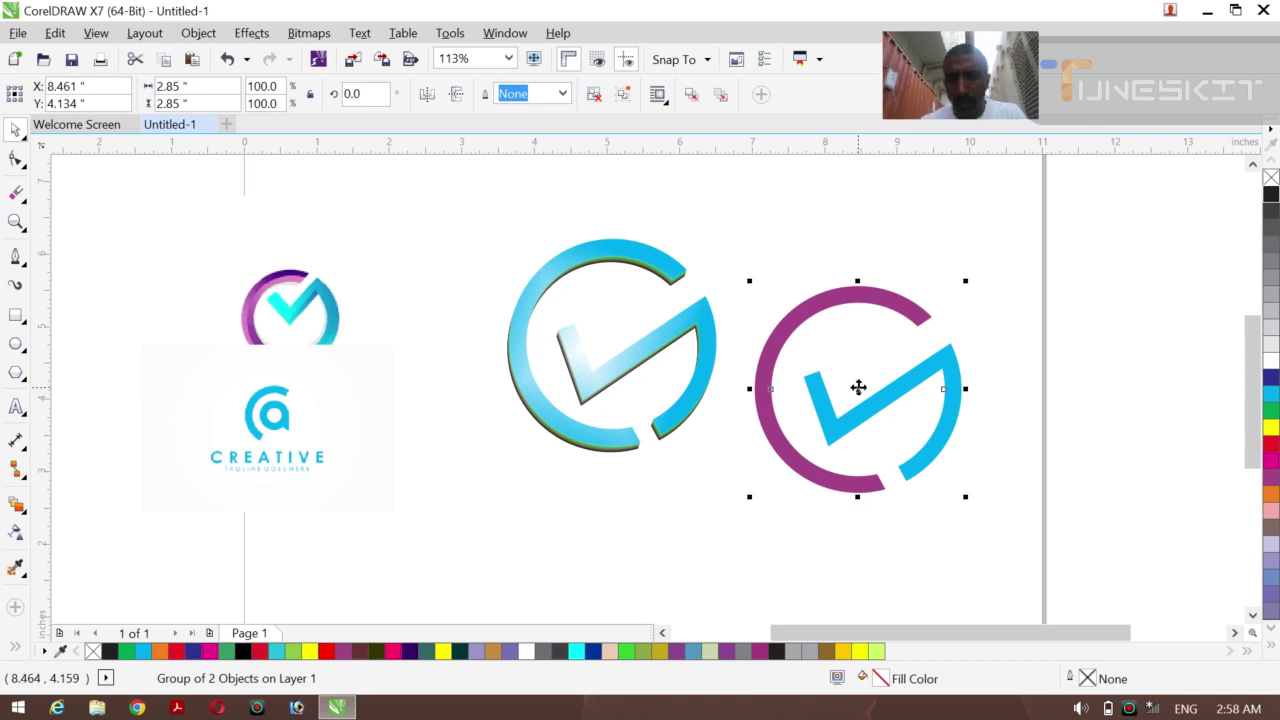
drag(857, 386, 865, 468)
drag(705, 370, 846, 285)
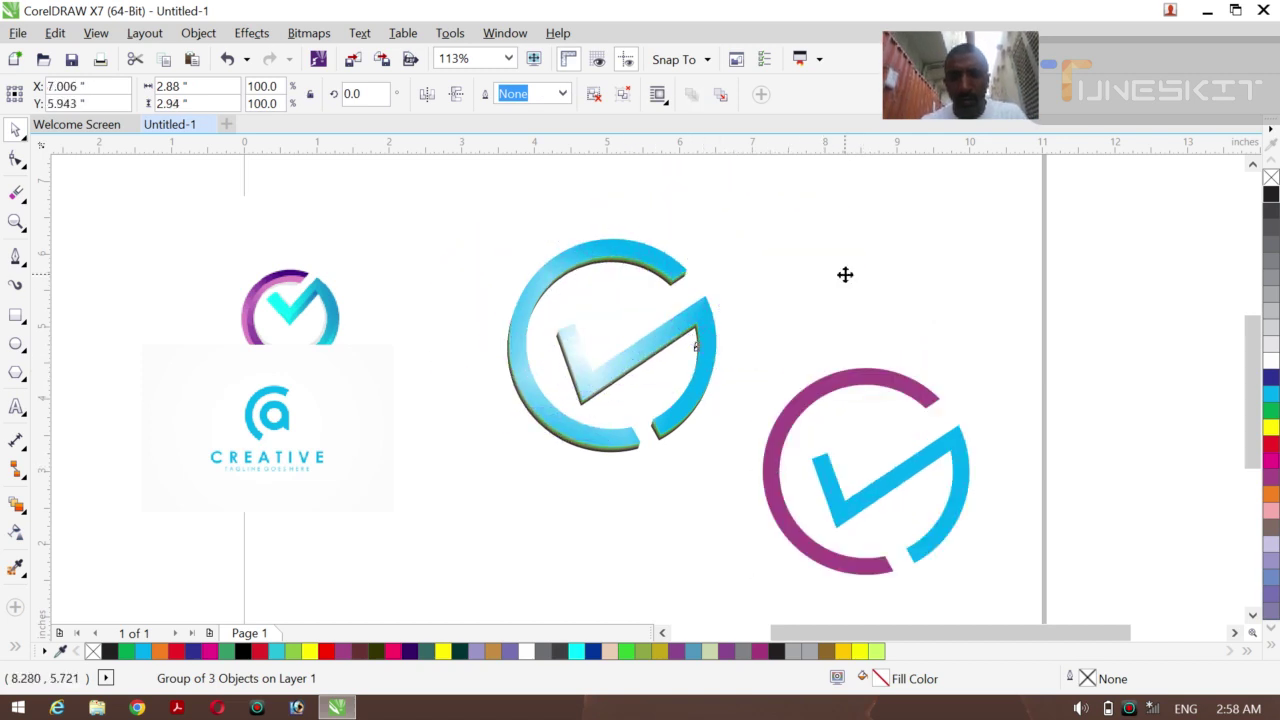
- Scale the flat logo group about its centre to about 1.99 × 1.99 inches and move it further down the page
click(820, 393)
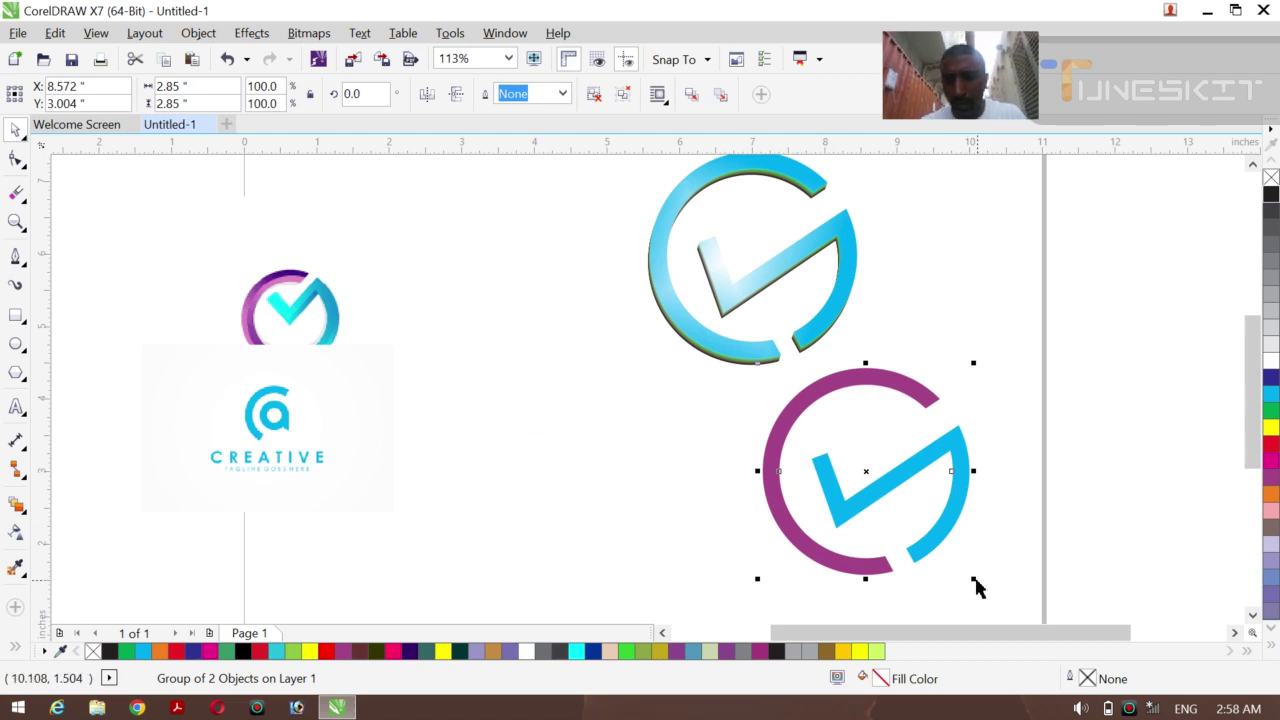
drag(971, 580, 929, 566)
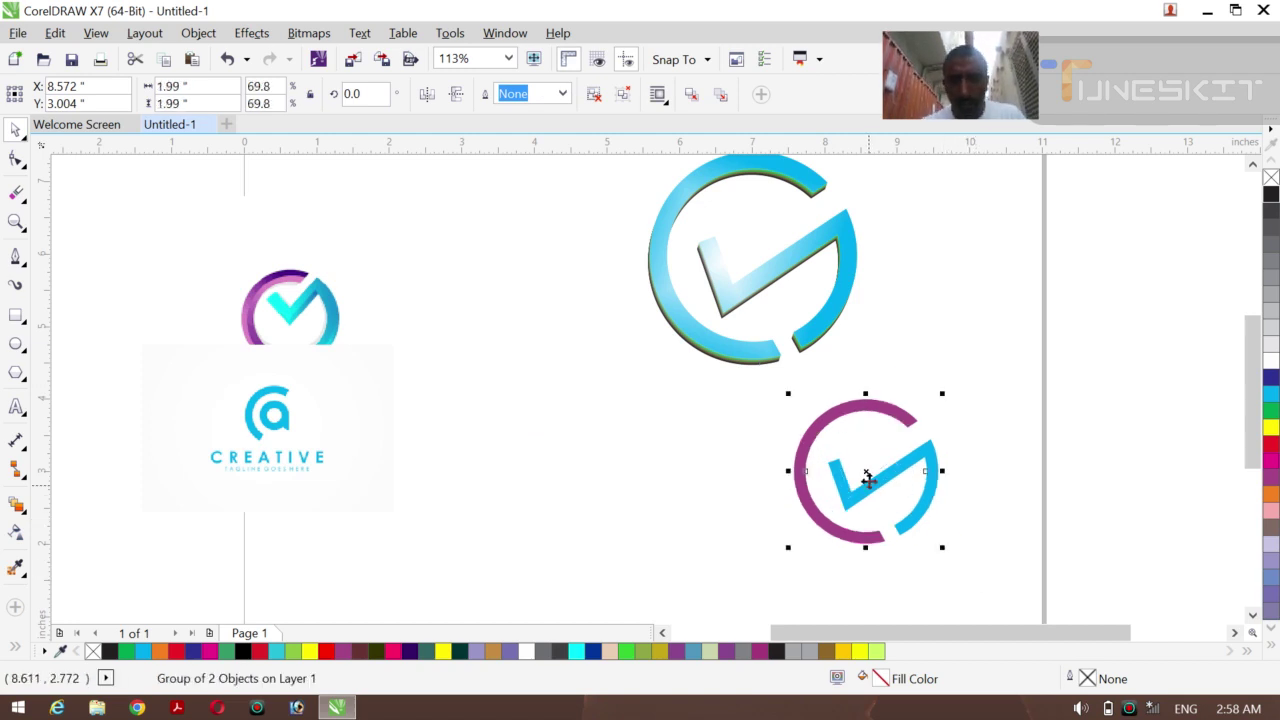
click(857, 529)
click(866, 474)
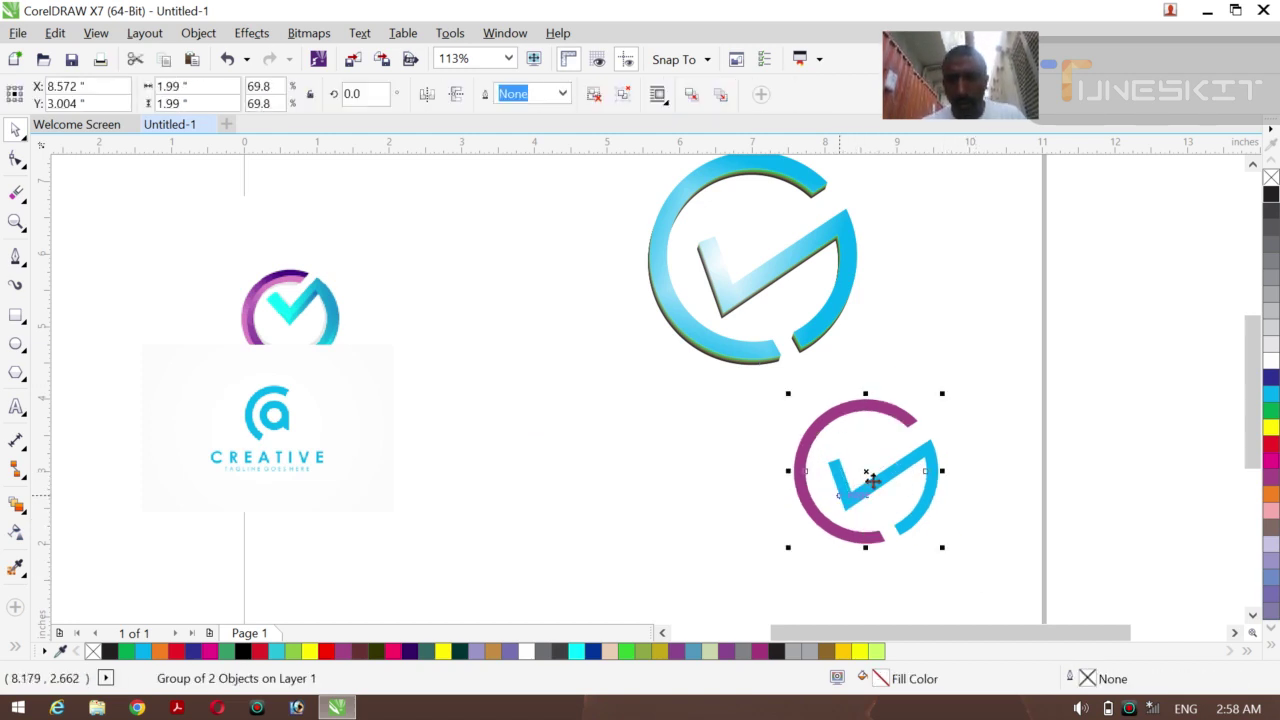
click(850, 512)
click(866, 487)
drag(866, 474, 849, 517)
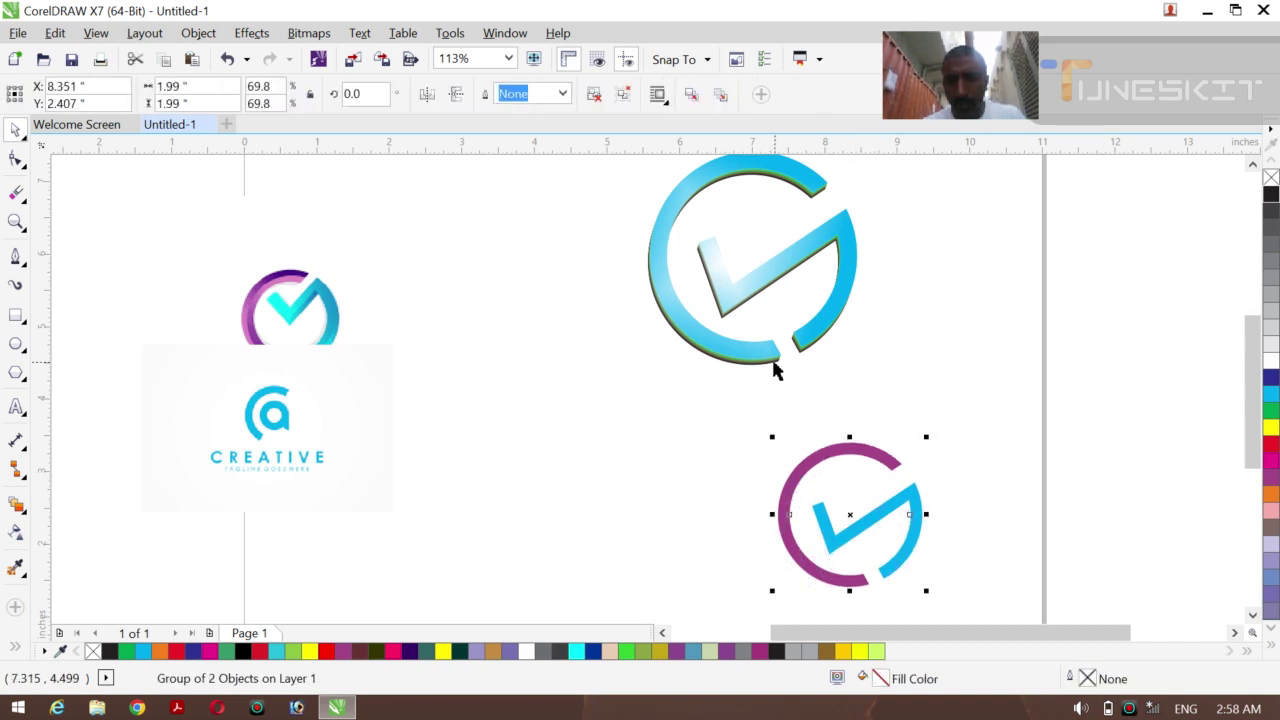
- Scale the blended logo group about its centre to about 2.05 × 2.09 inches and move both logo groups towards the page's right edge
click(758, 356)
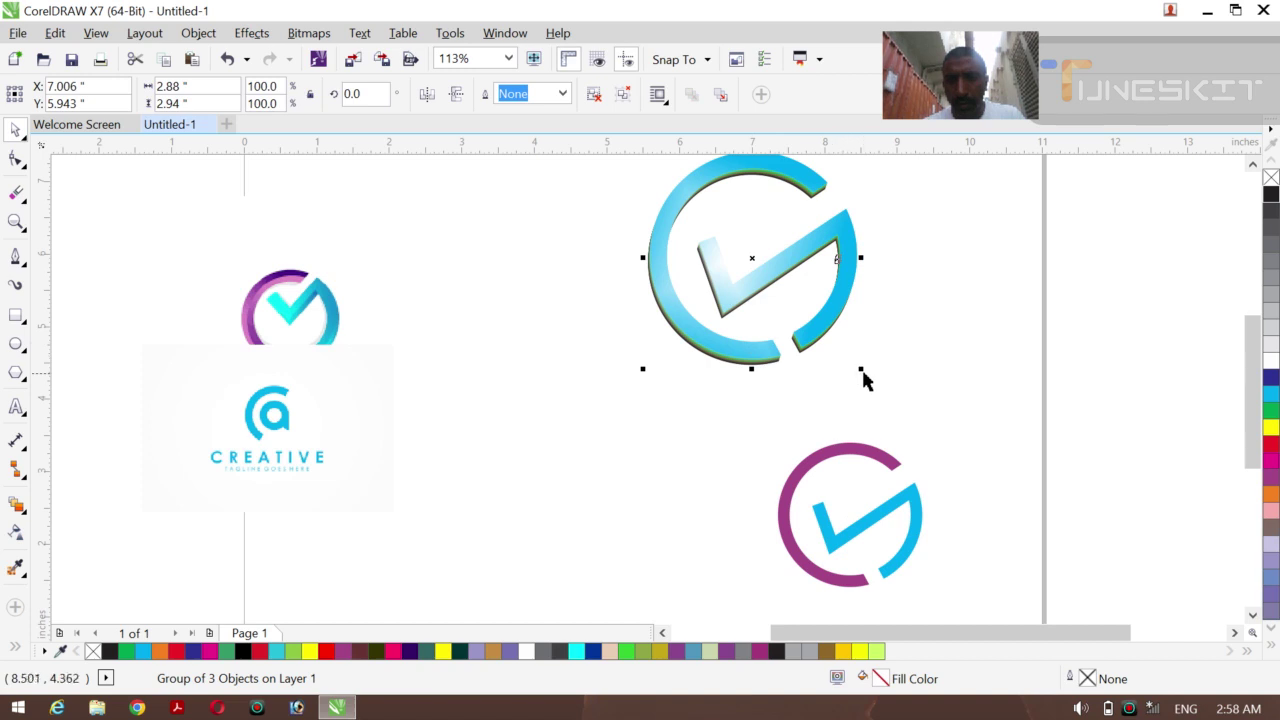
drag(860, 371, 828, 351)
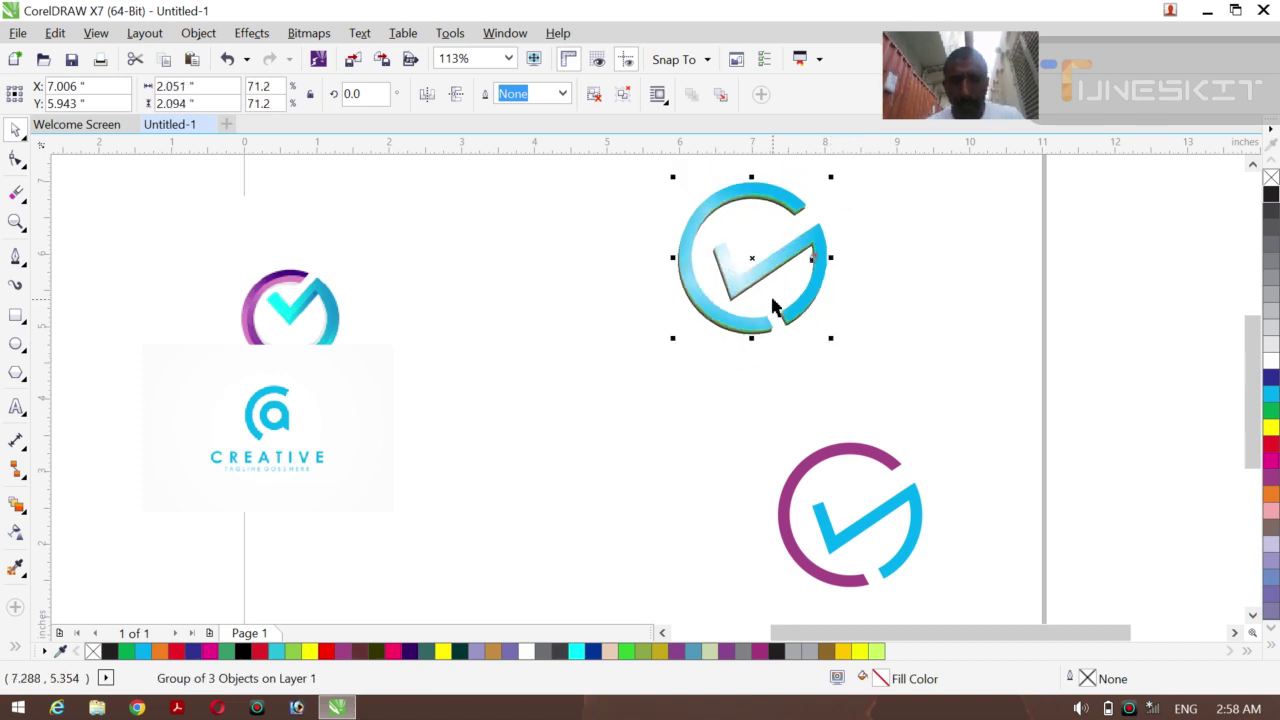
drag(756, 256, 914, 320)
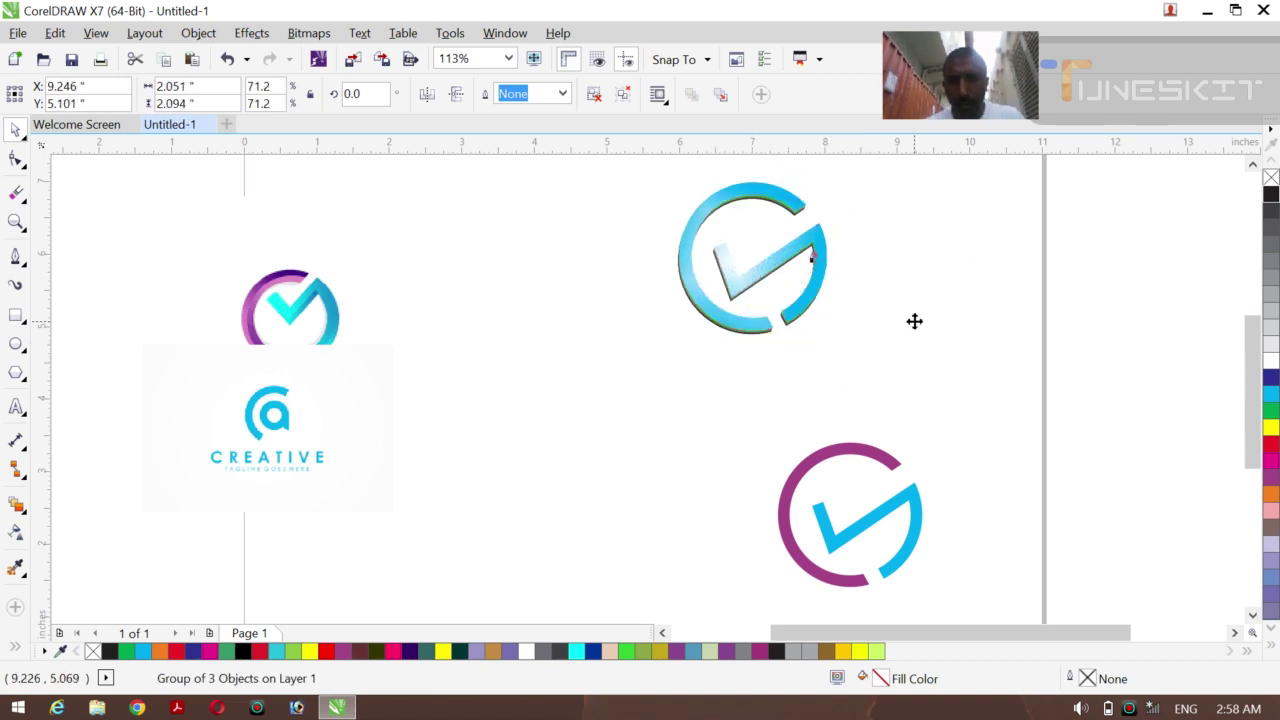
click(858, 452)
drag(851, 514, 928, 494)
click(651, 481)
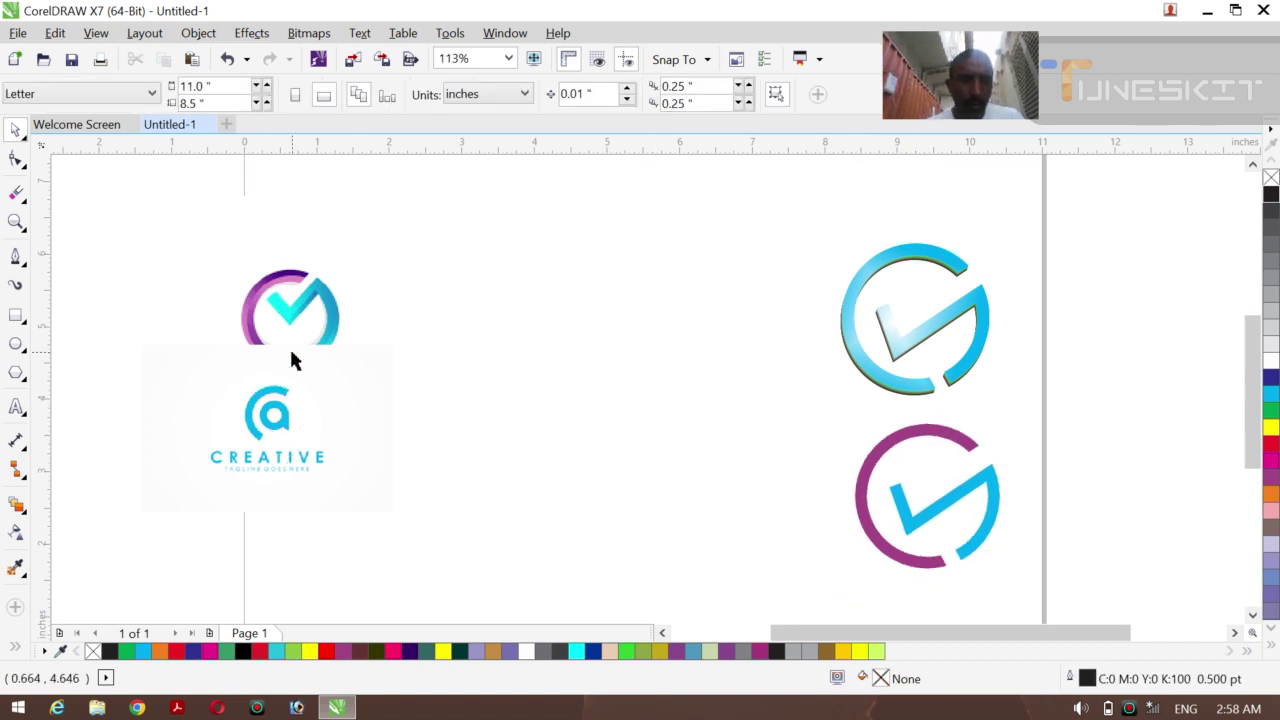
- Delete the purple-and-cyan check mark reference image and move the CREATIVE letter-a reference image onto the page
click(332, 332)
key(Delete)
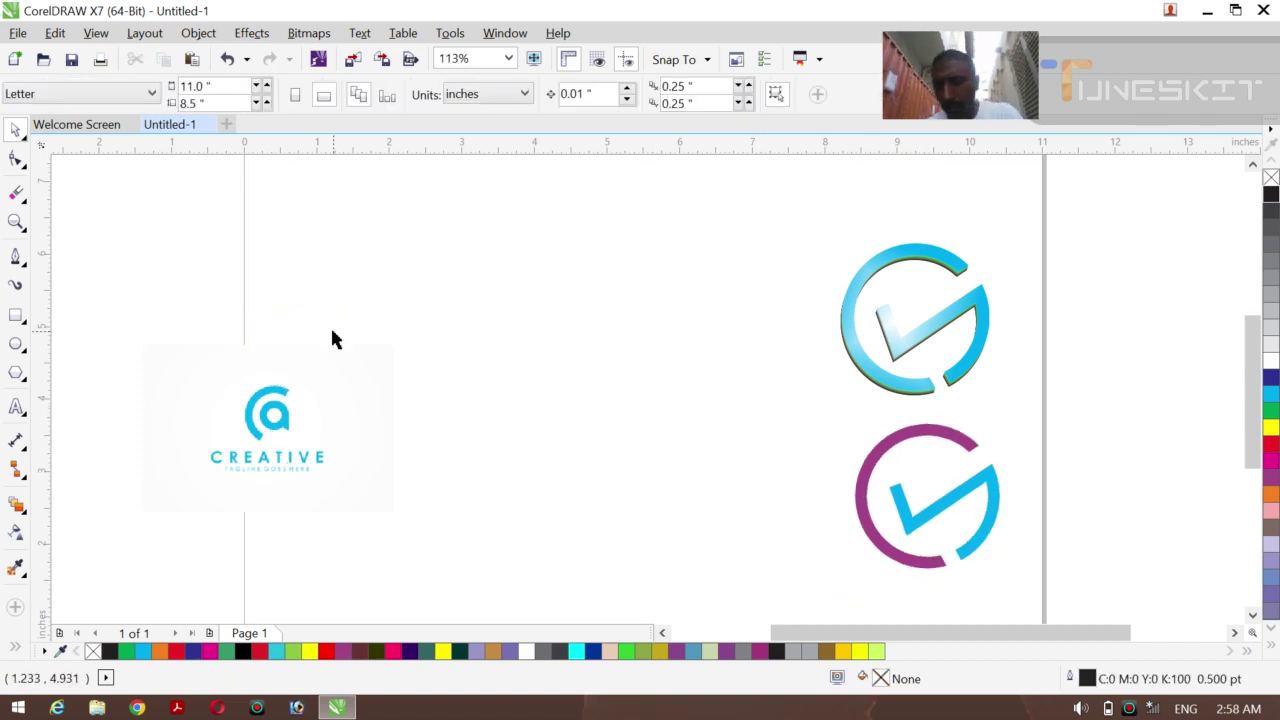
click(271, 418)
drag(386, 383, 550, 323)
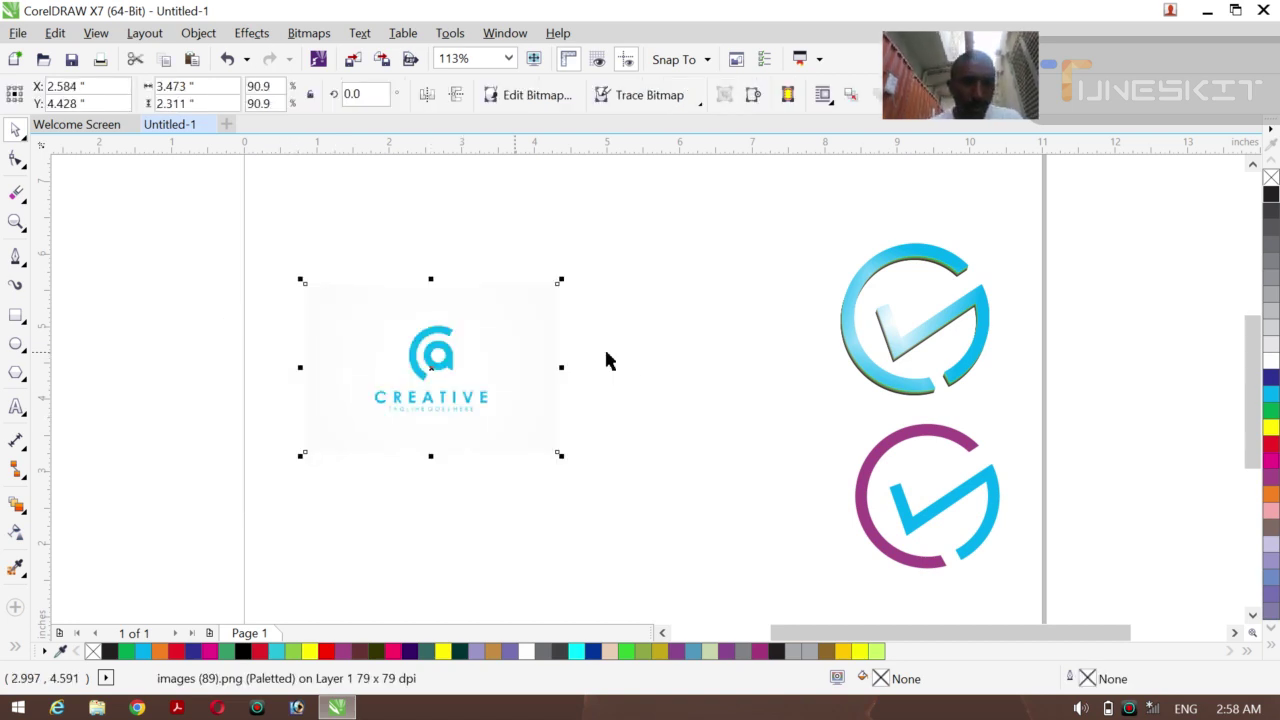
click(630, 370)
- Draw a circle about 0.65 inches in diameter over the letter a of the CREATIVE reference image
key(z)
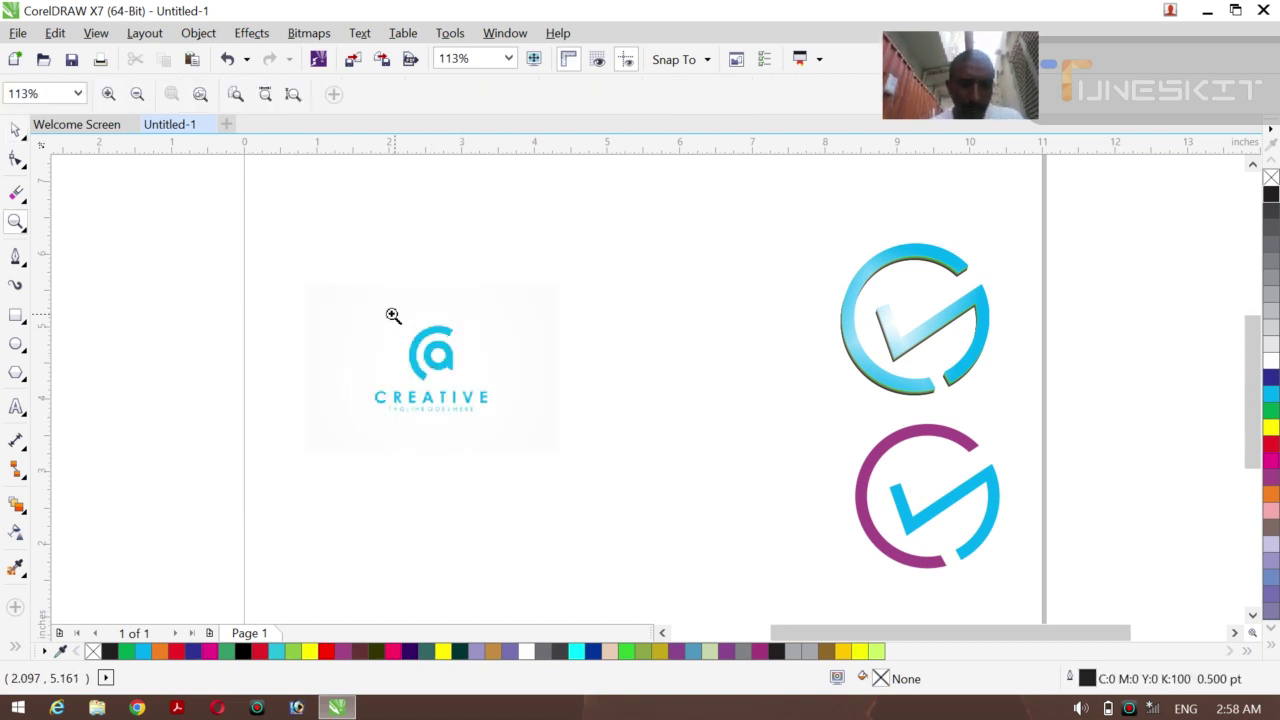
drag(393, 319, 483, 401)
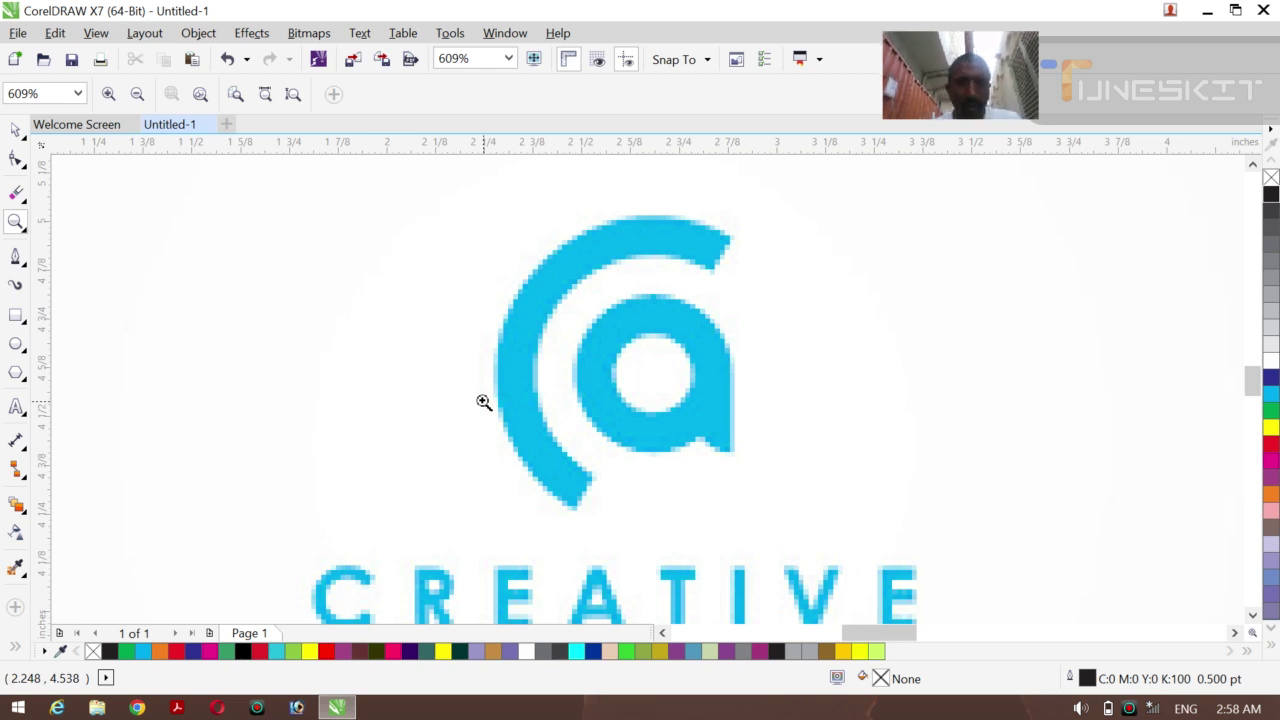
click(16, 131)
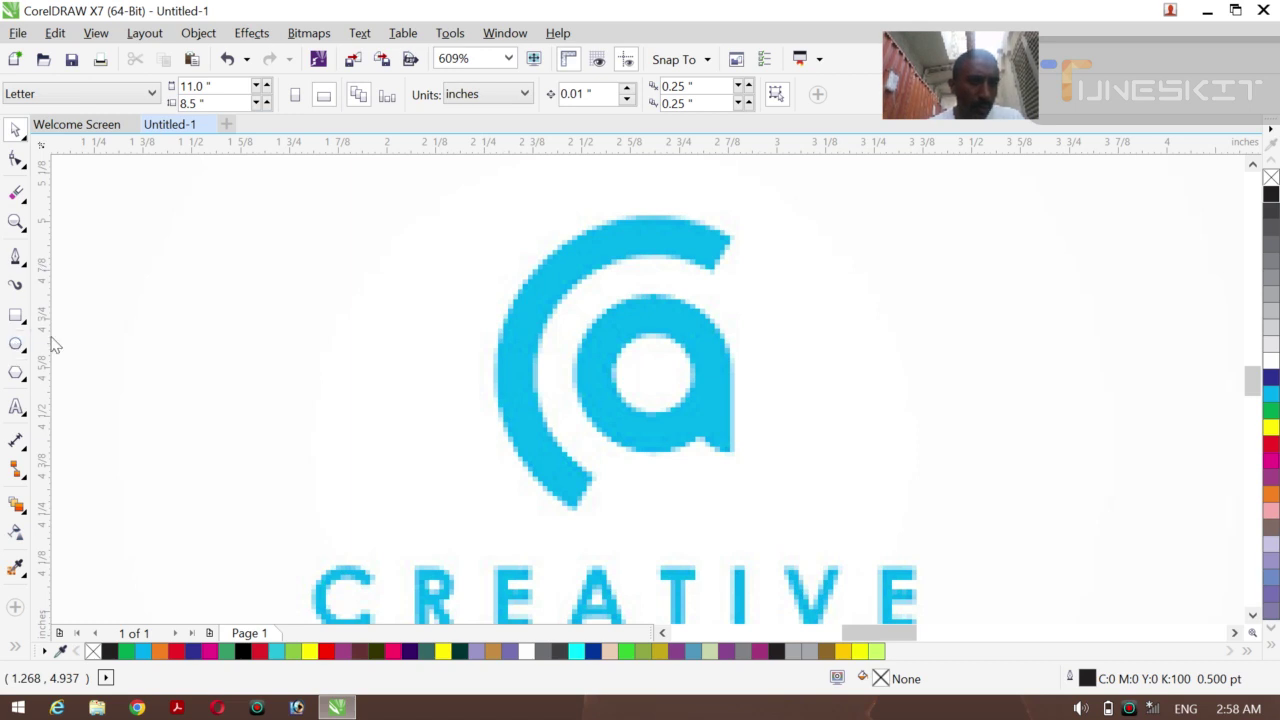
key(F7)
drag(567, 265, 778, 516)
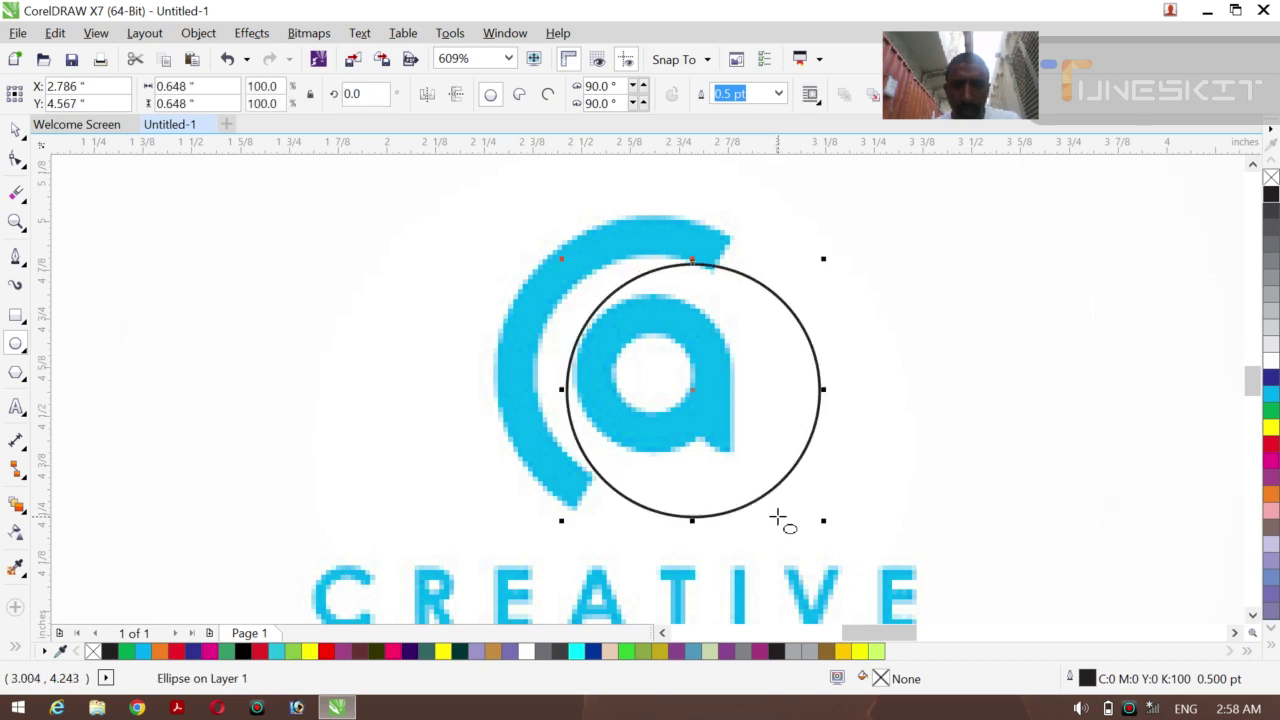
- Nudge the circle left and up until it follows the inner edge of the reference's outer arc
key(Left)
key(Left)
key(Left)
key(Left)
key(Left)
key(Left)
key(Left)
key(Up)
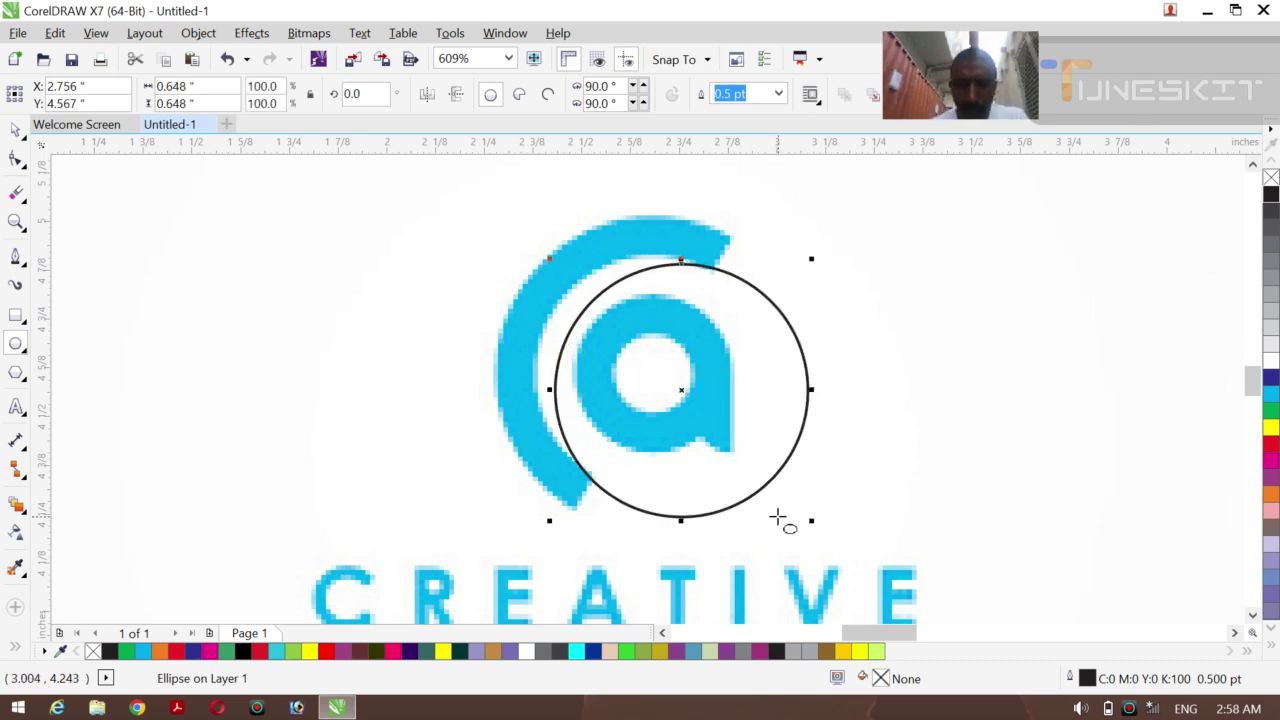
key(Up)
key(Left)
key(Left)
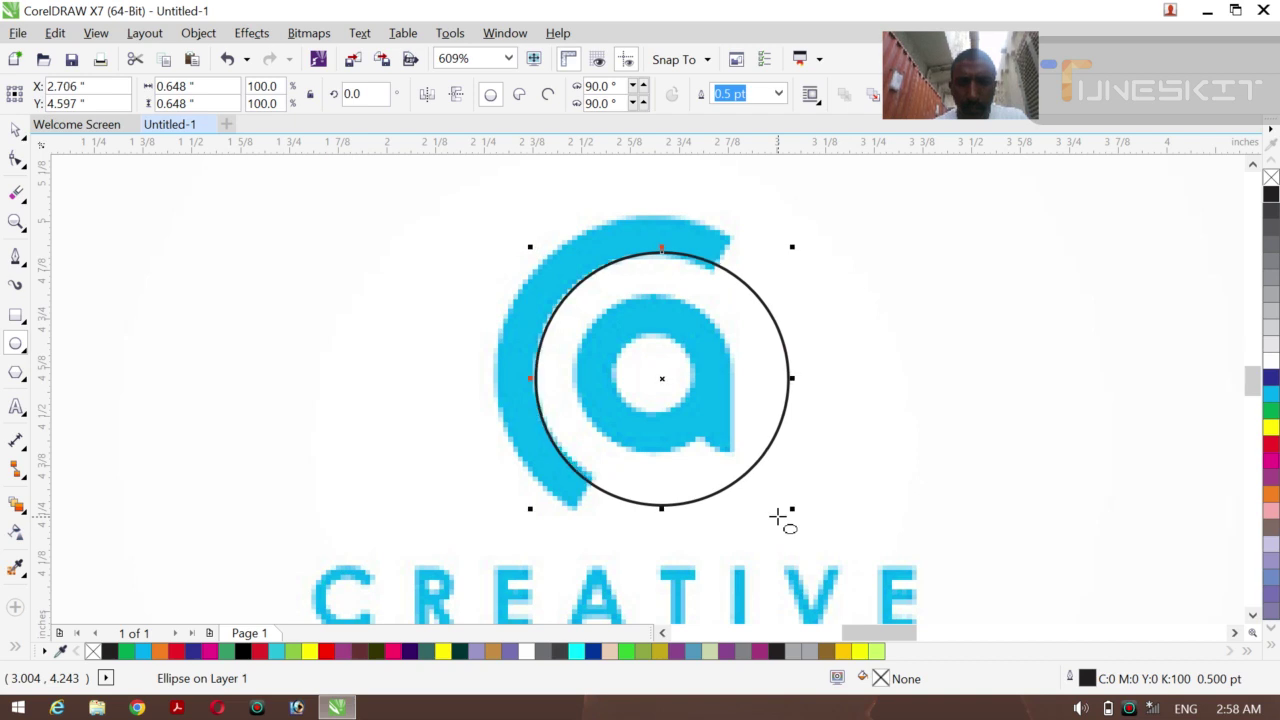
key(Up)
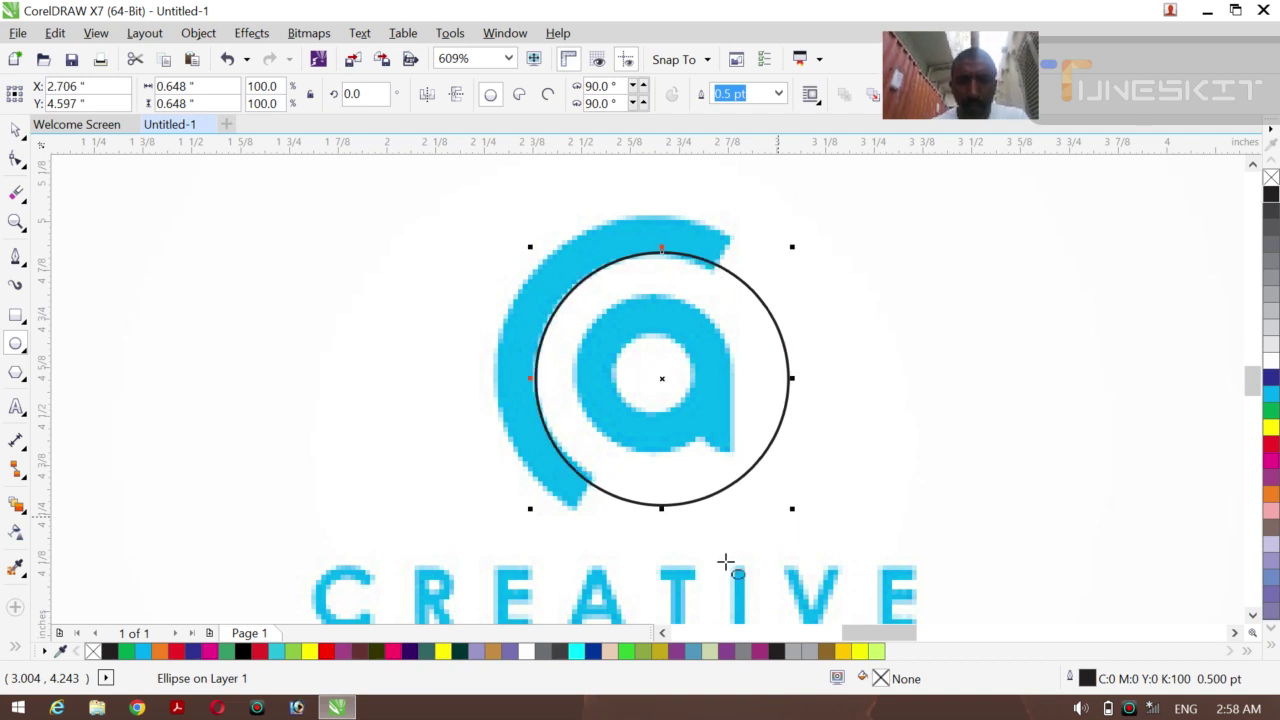
- Reduce the circle's height to about 0.63 inches and add an enlarged copy of about 0.848 × 0.825 inches along the arc's outer edge
drag(661, 509, 662, 502)
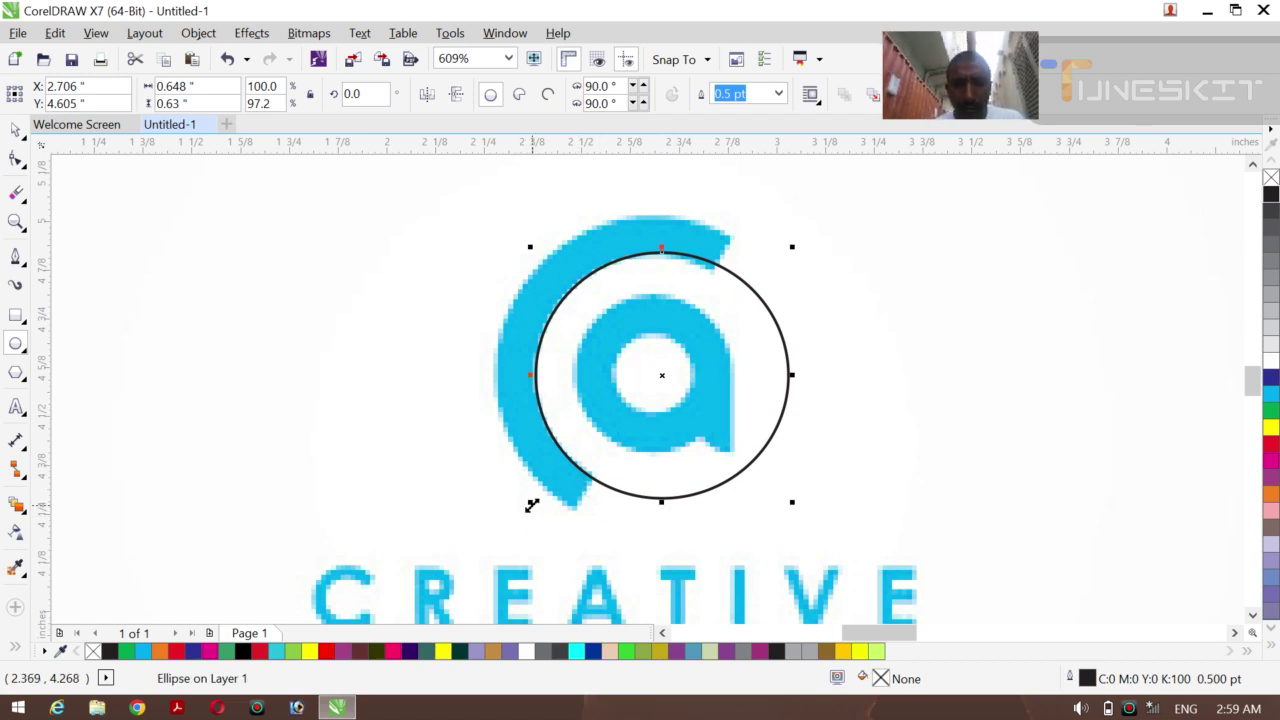
drag(531, 505, 482, 542)
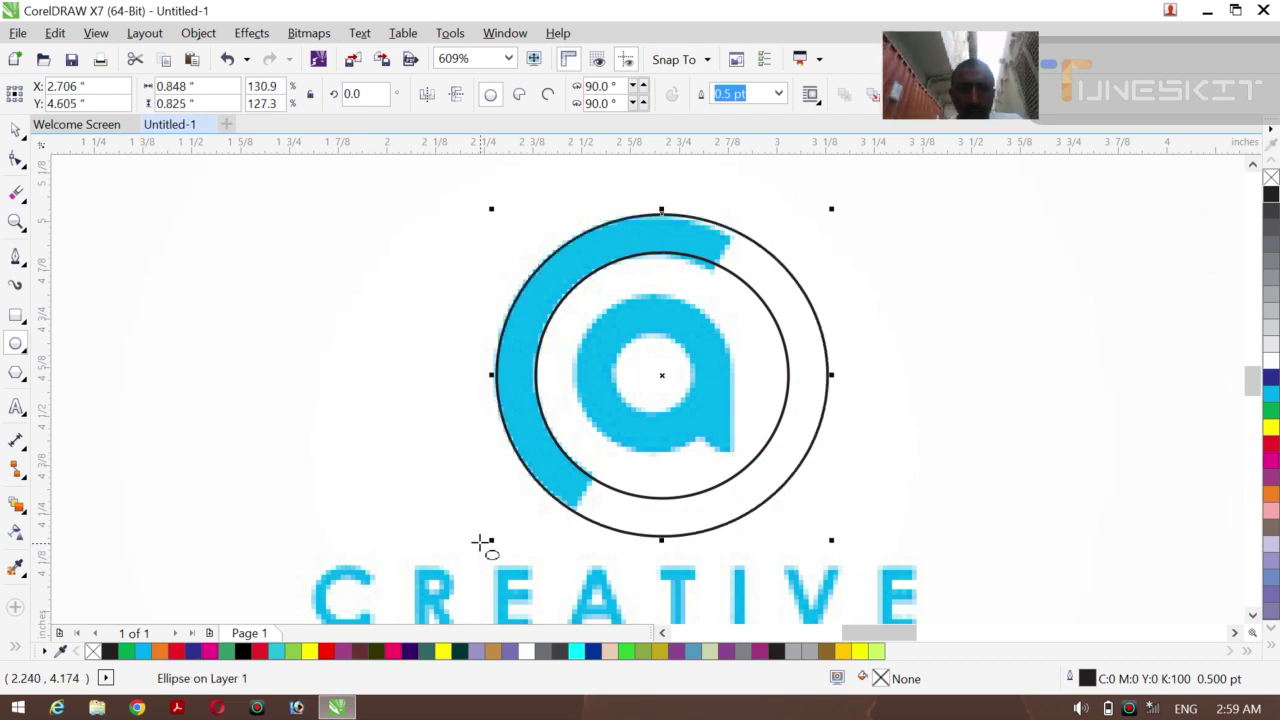
key(Down)
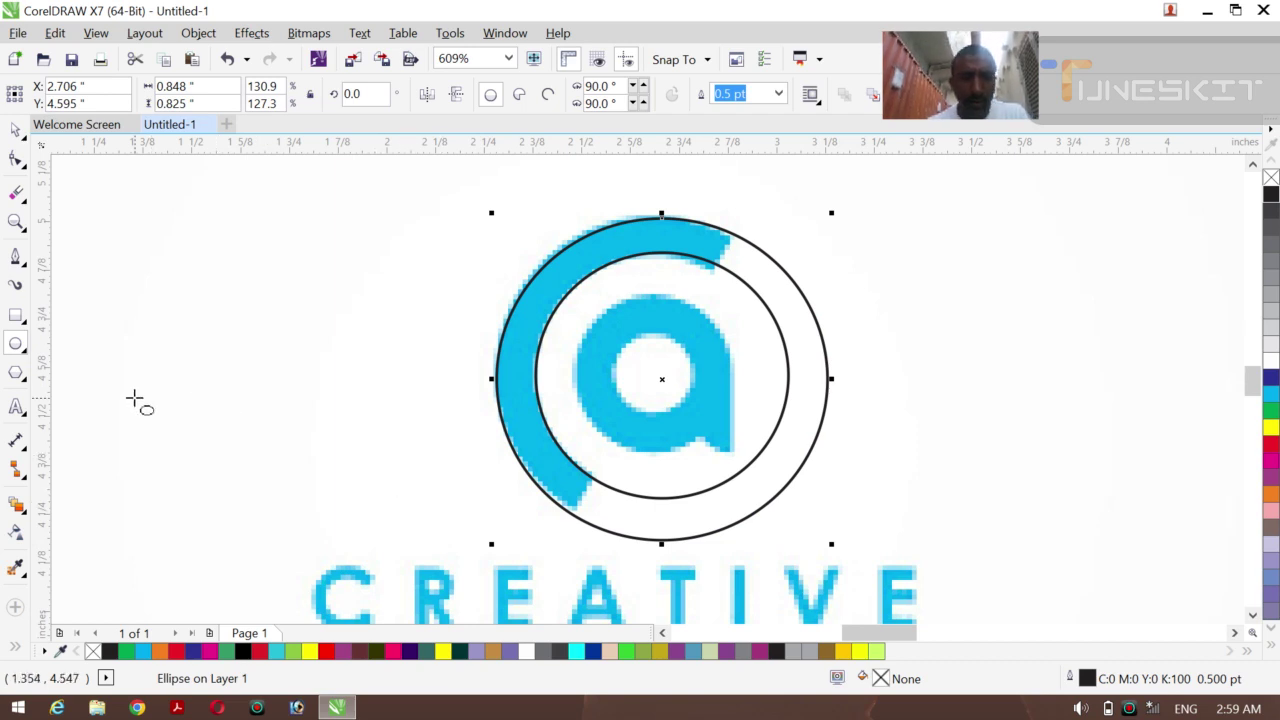
- Draw a straight diagonal line across both circles, passing through the two cut ends of the reference arc
click(17, 259)
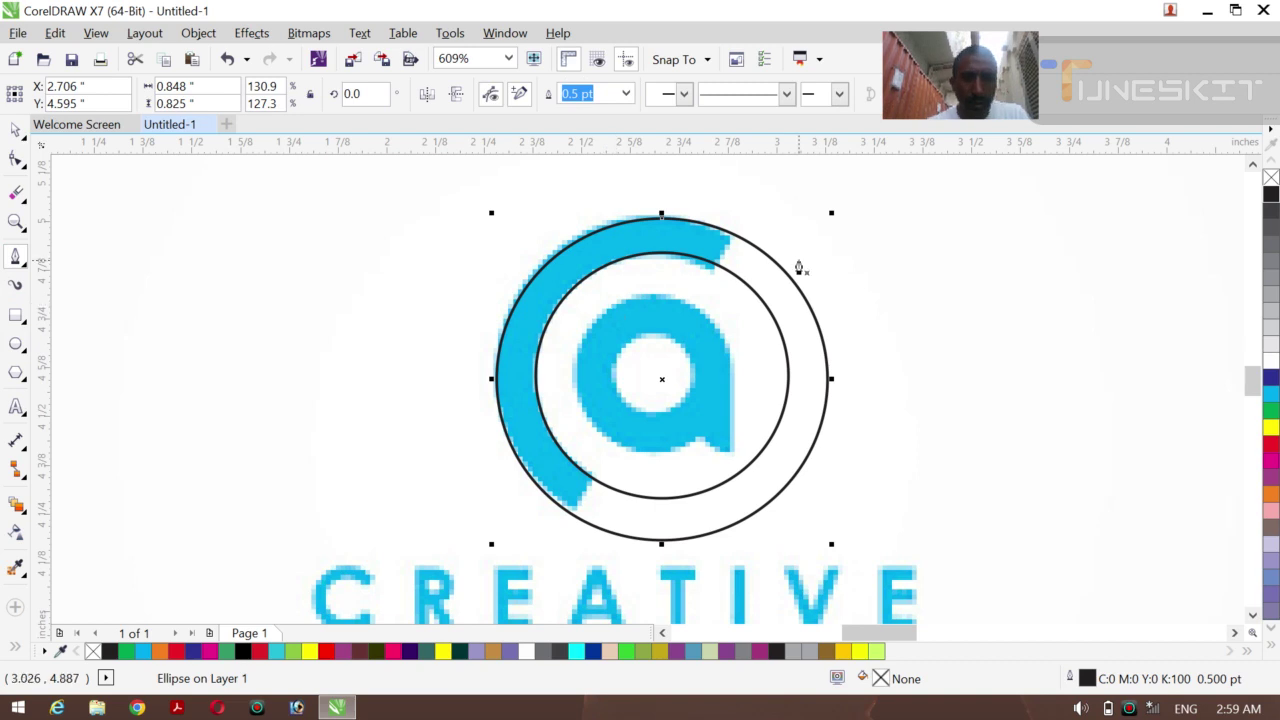
click(747, 224)
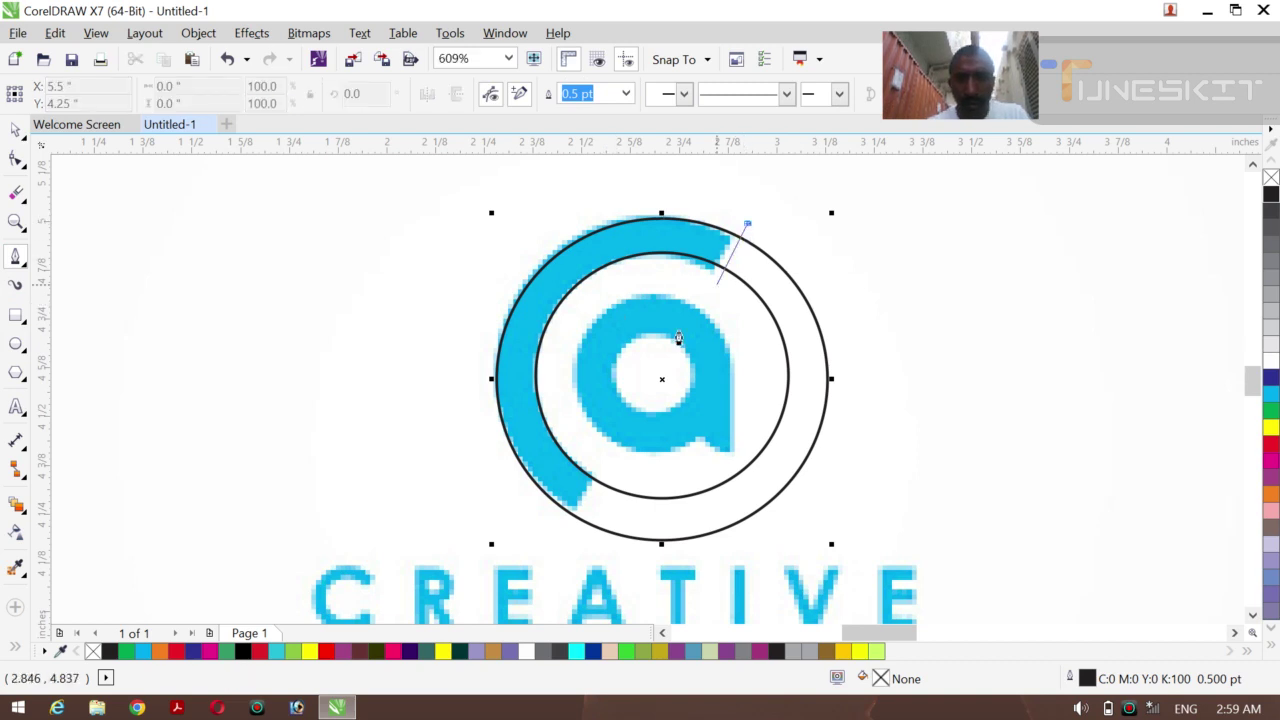
click(560, 543)
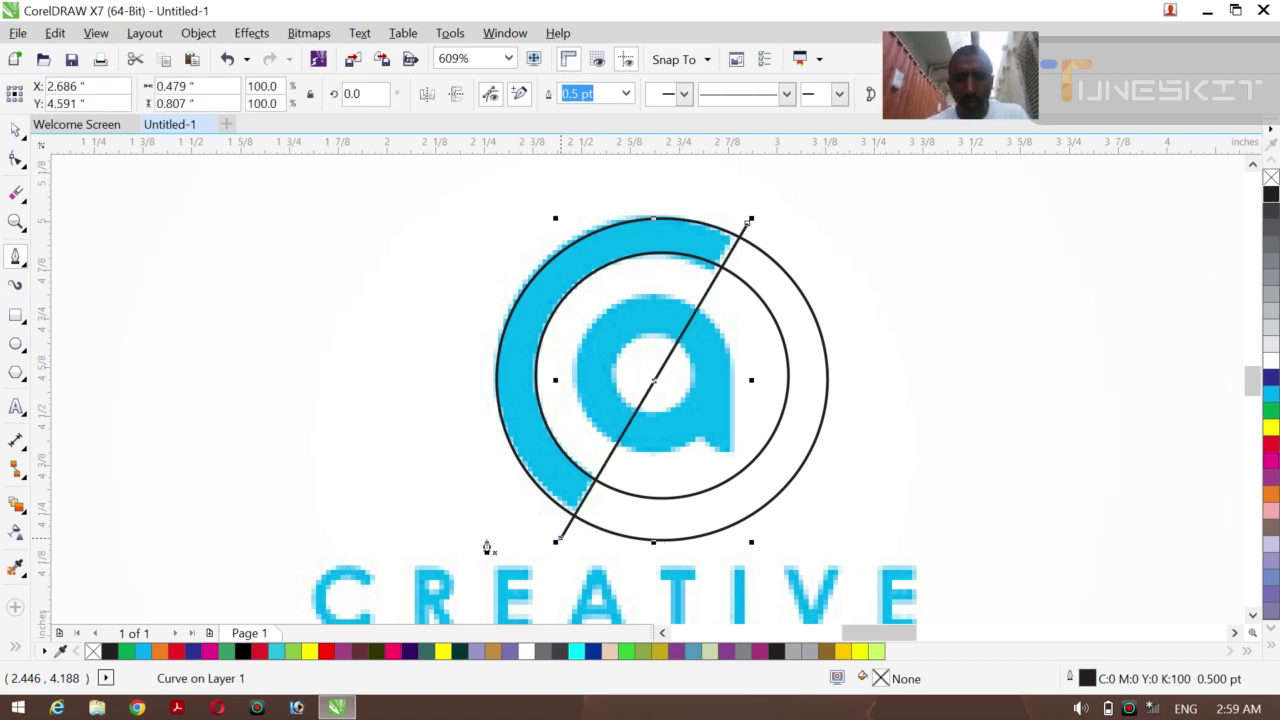
- Smart-fill the arc region between the two circles and the diagonal line with light green and no outline
click(15, 650)
click(46, 640)
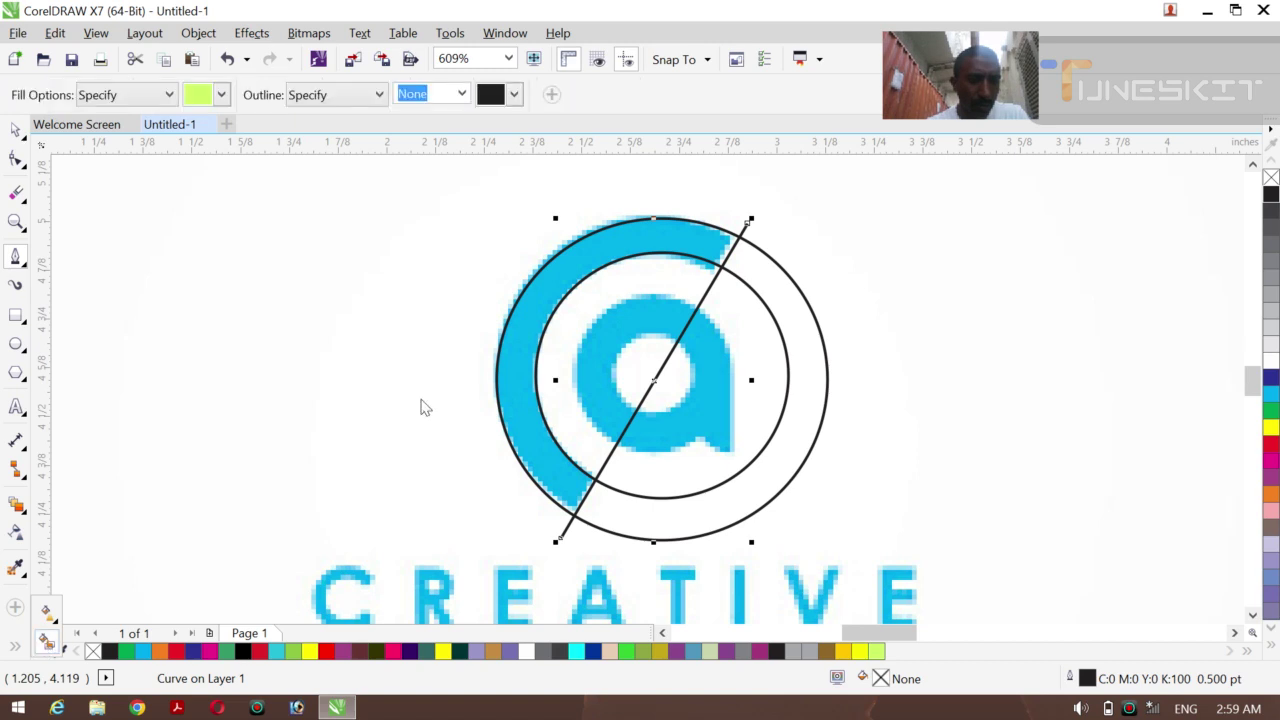
click(517, 378)
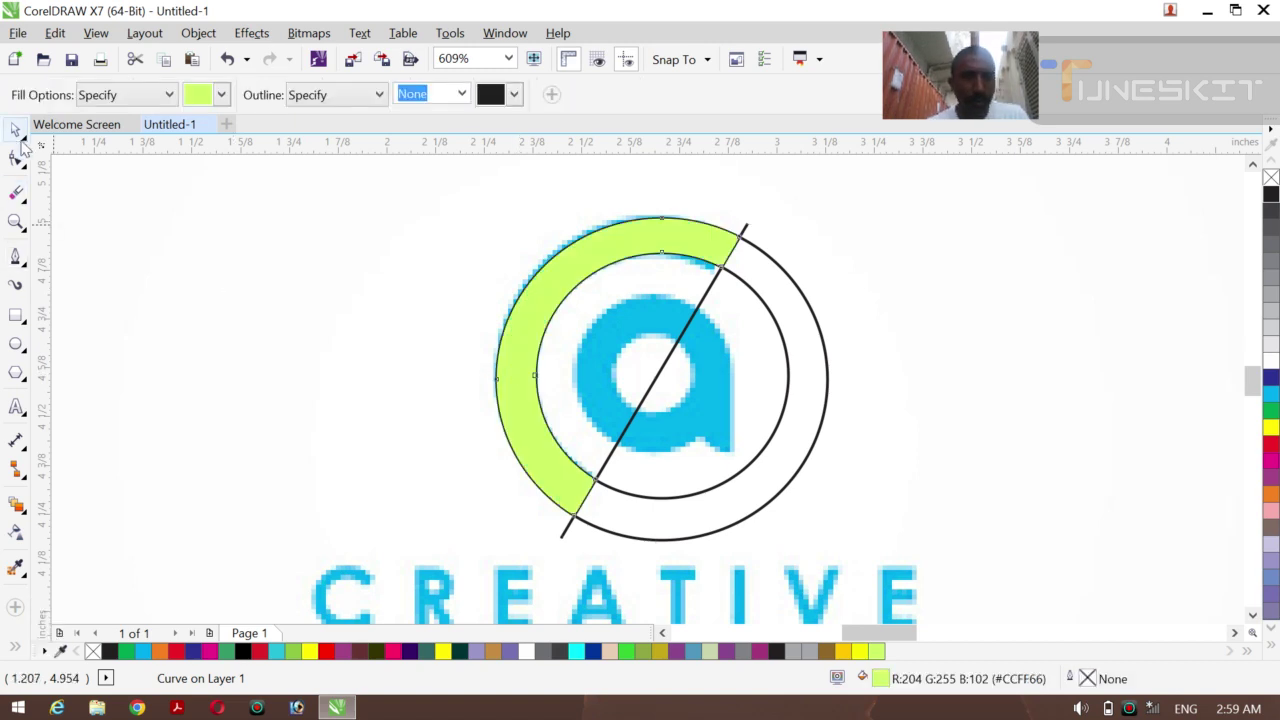
- Delete the diagonal cutting line across the circles
click(19, 134)
click(155, 265)
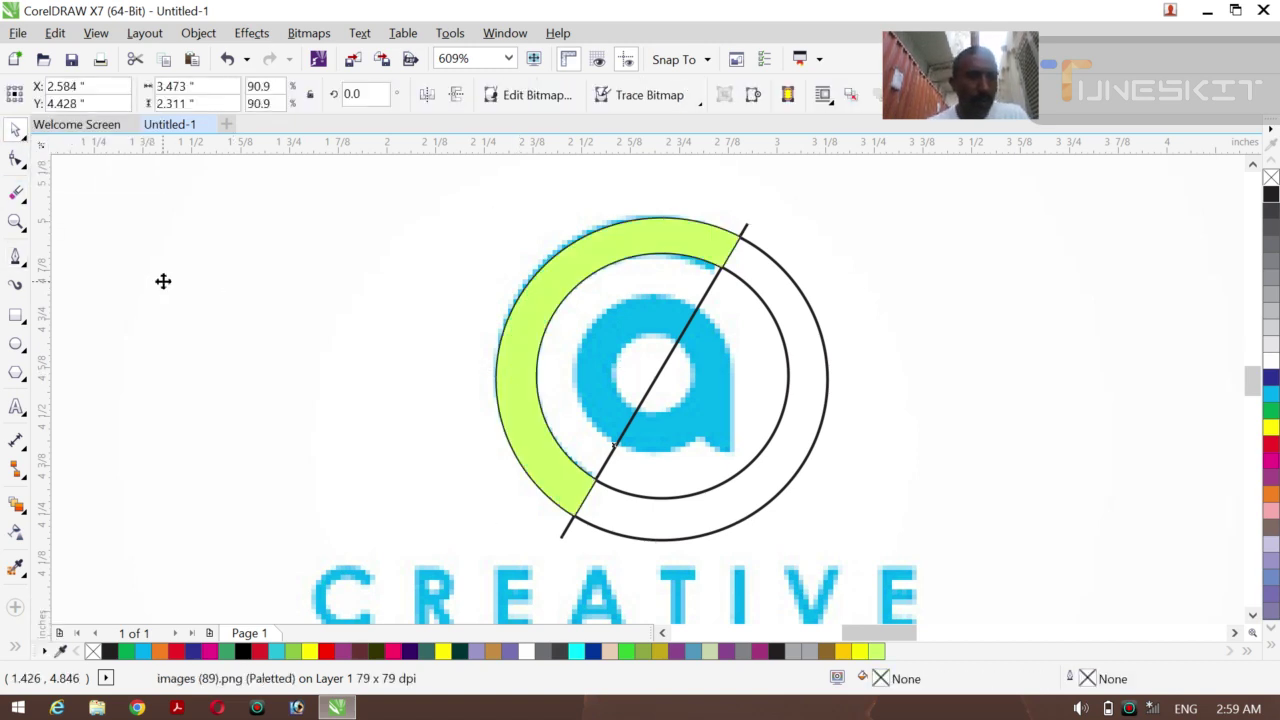
click(703, 307)
key(Delete)
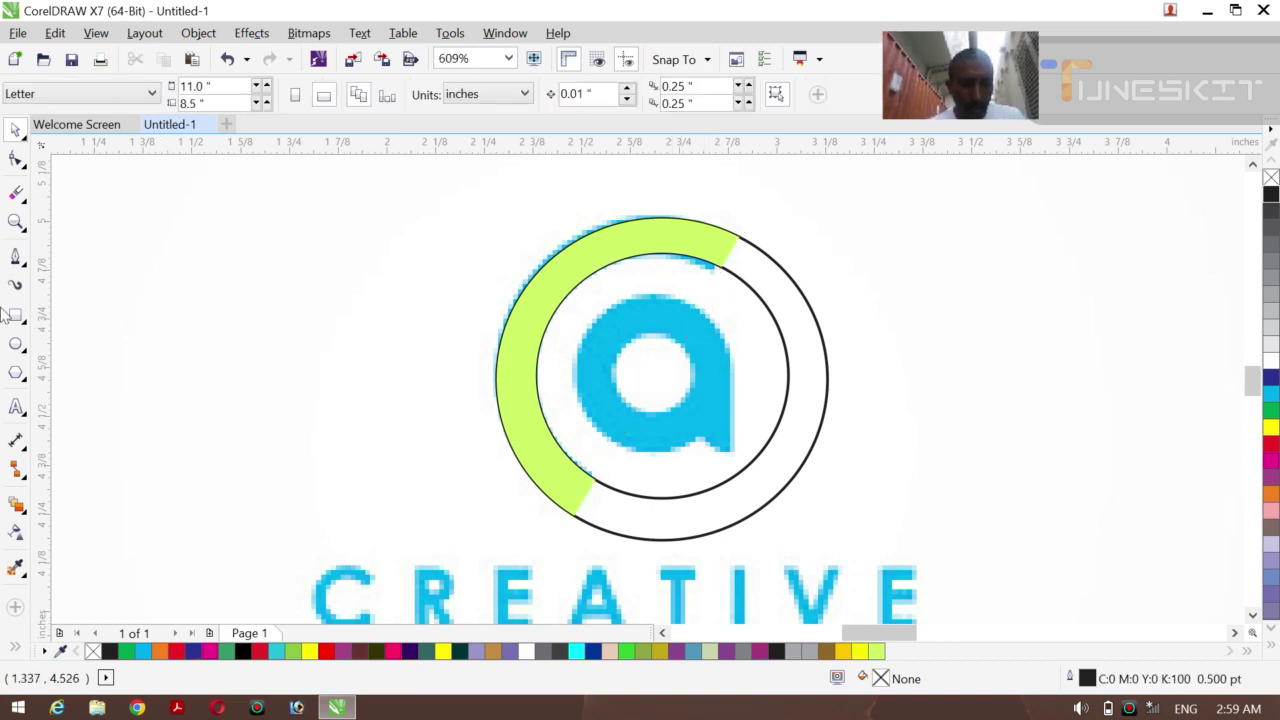
- Draw a circle about 0.2 inches in diameter and nudge it onto the inner hole of the letter a
click(16, 345)
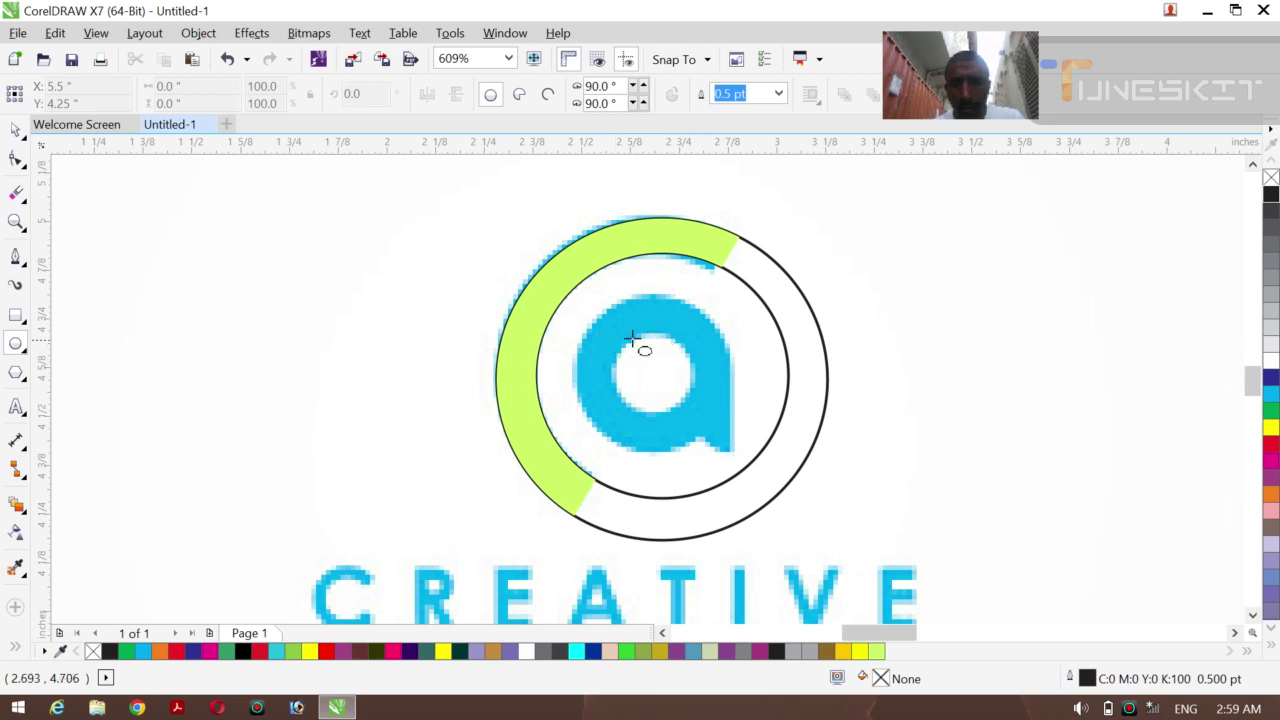
drag(630, 341, 671, 418)
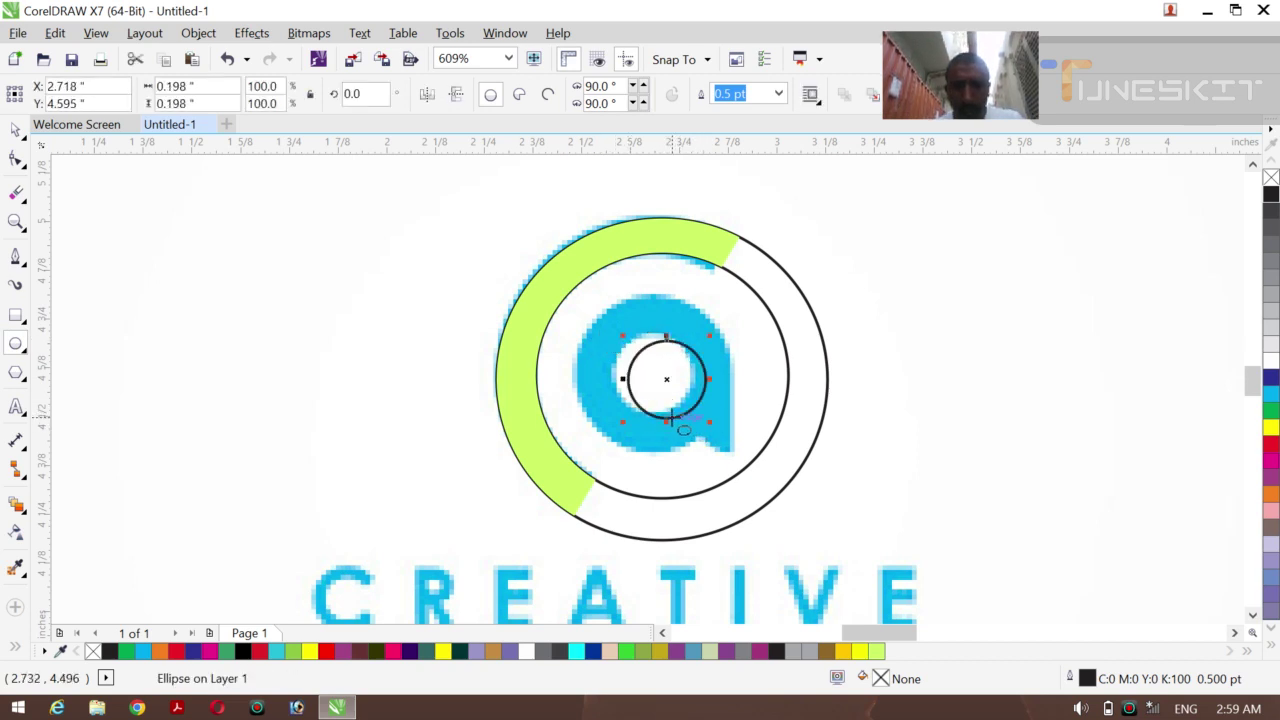
key(Left)
key(Left)
key(Left)
key(Left)
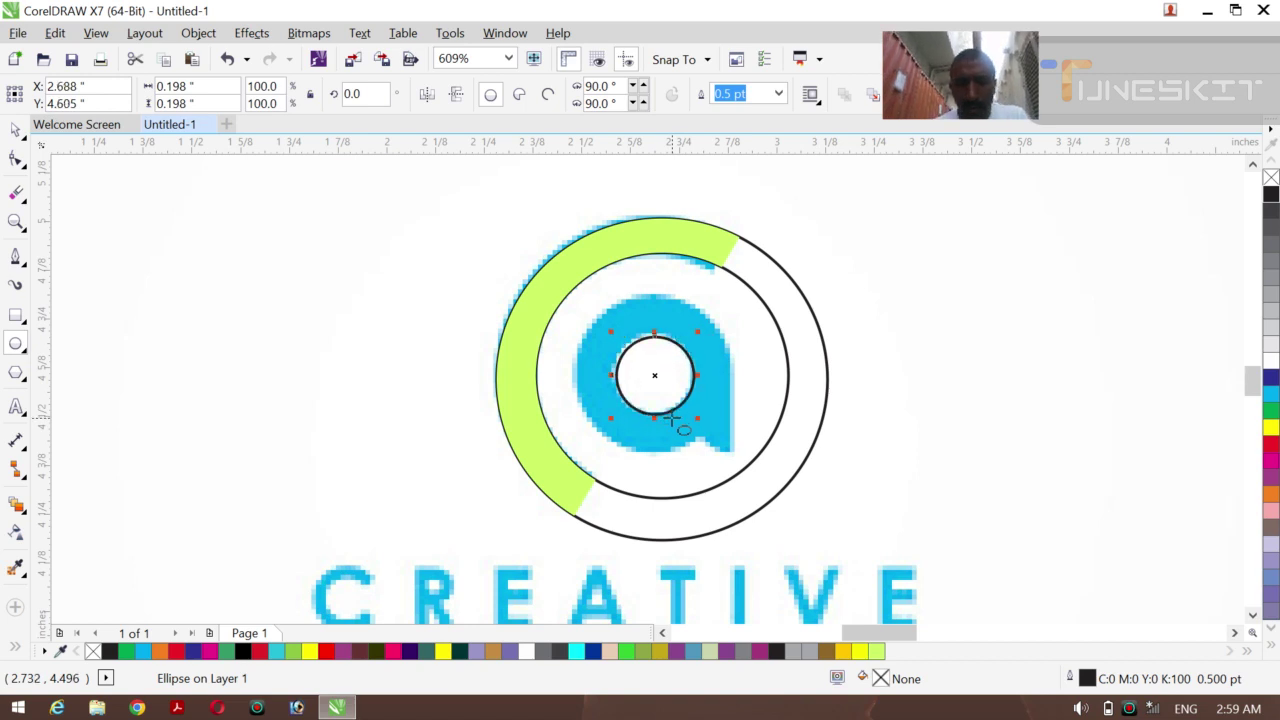
key(Up)
key(Up)
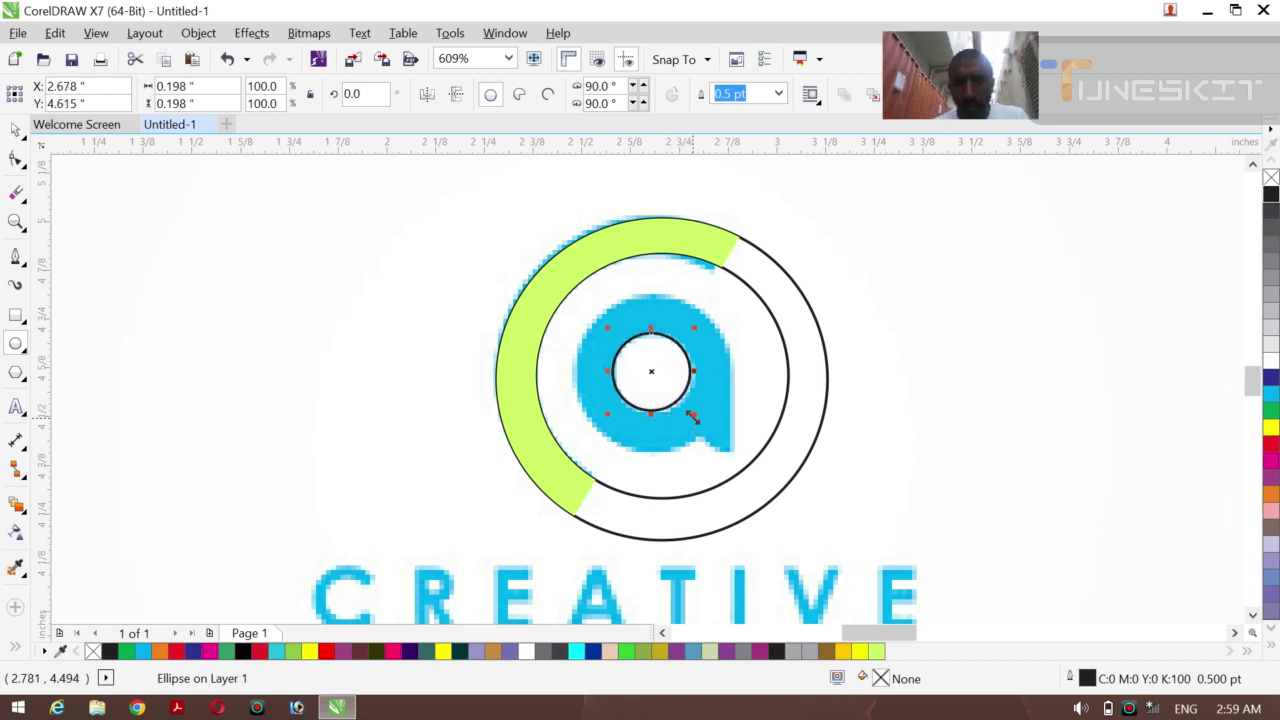
- Add a concentric copy of the small circle enlarged to about 0.39 inches along the letter a's outer edge
drag(697, 420, 749, 453)
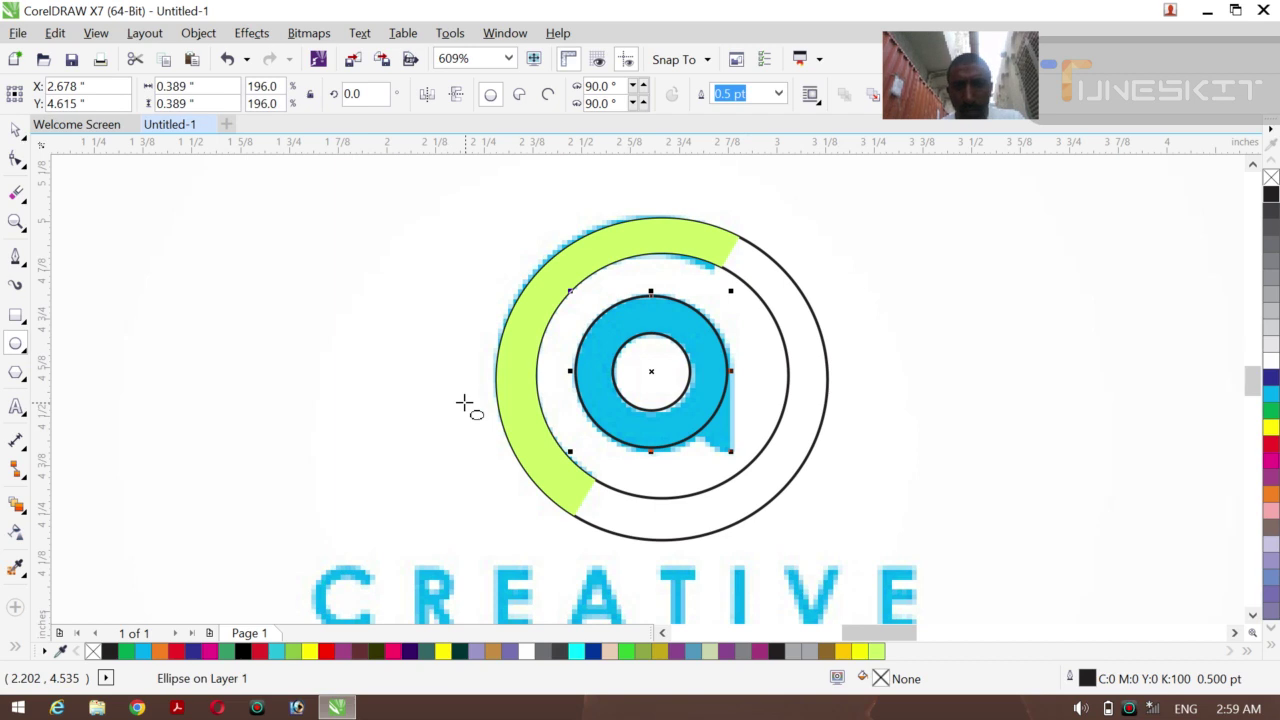
click(24, 136)
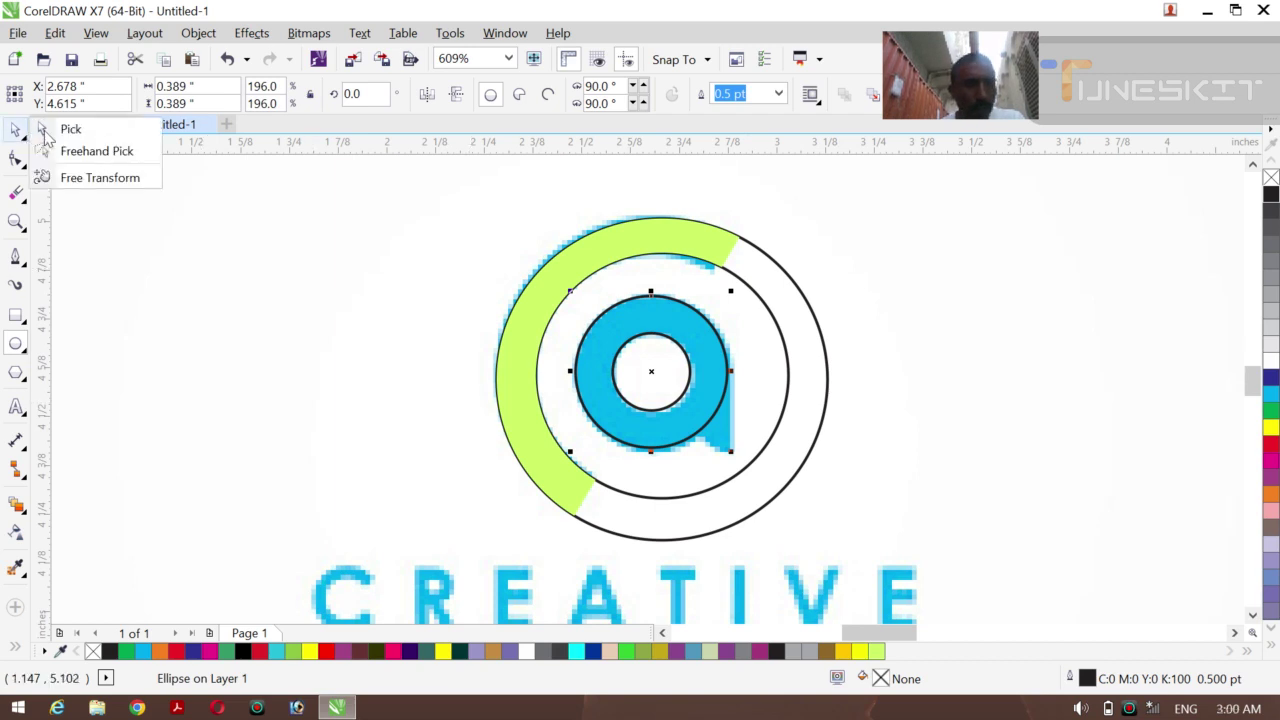
click(44, 132)
click(140, 257)
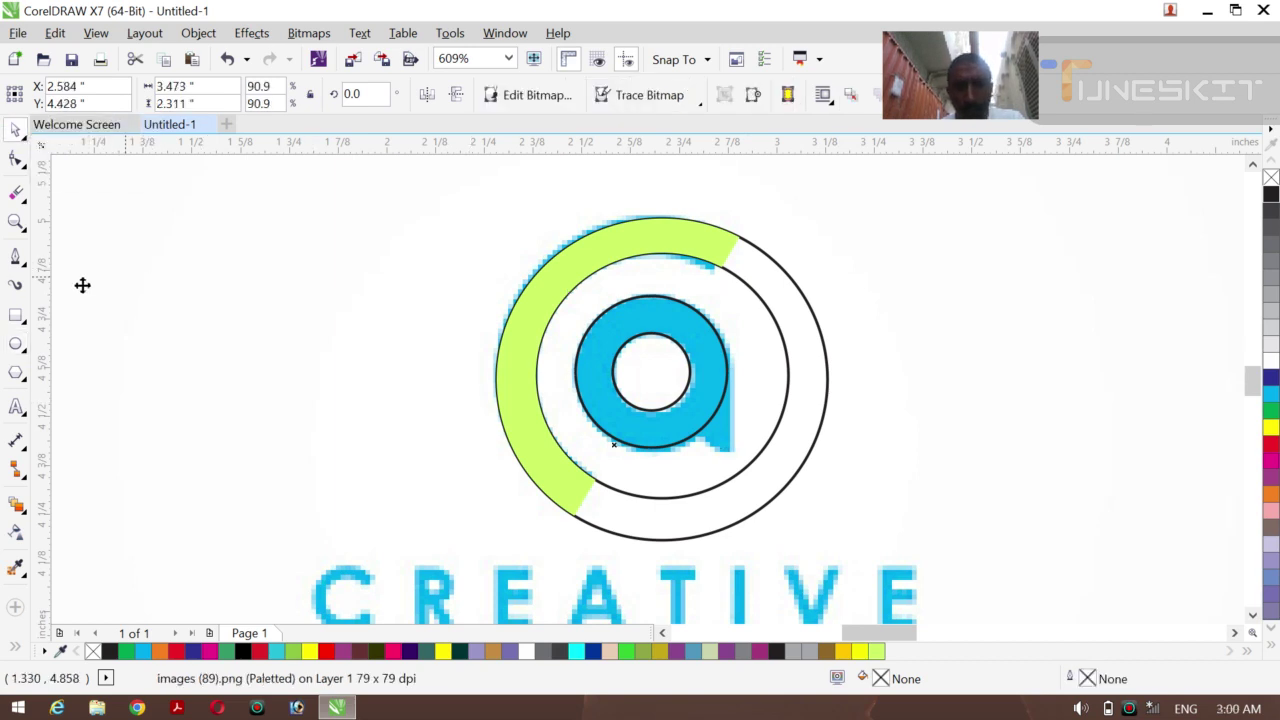
- Draw the letter a's pointed tail as two straight segments, from the outer circle's rightmost point down to the tip and back to the circle
click(17, 262)
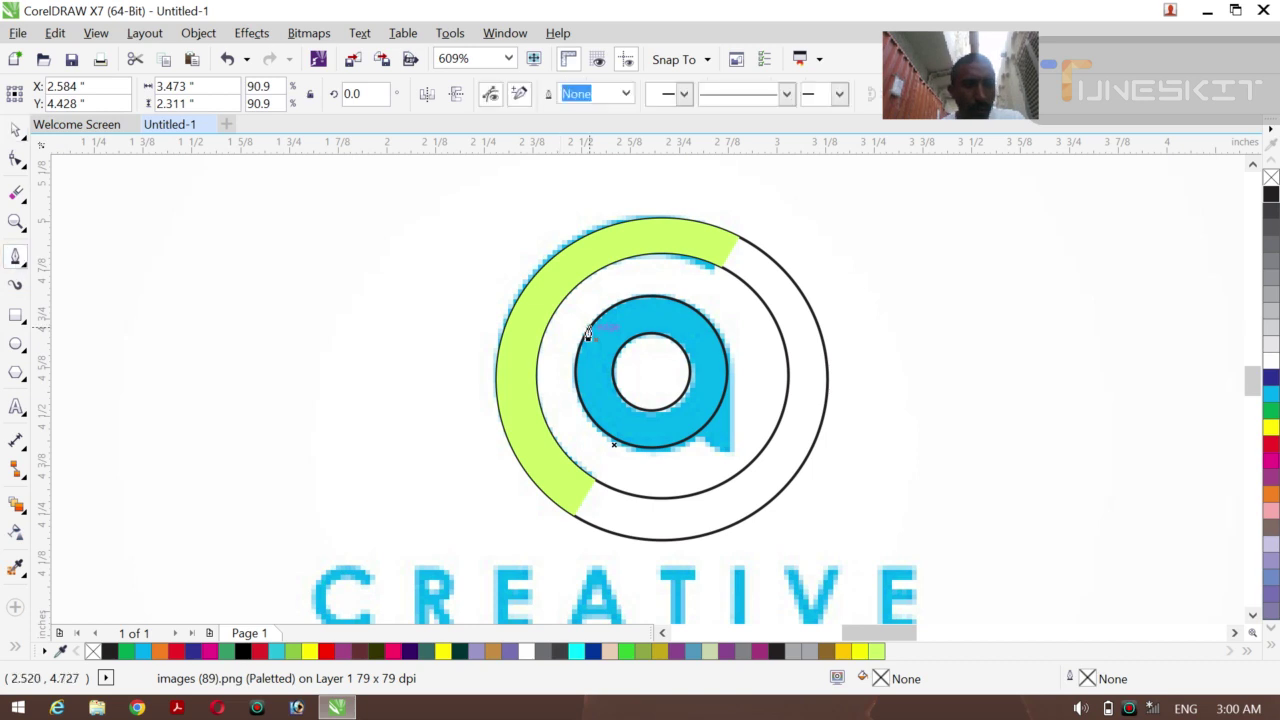
click(730, 375)
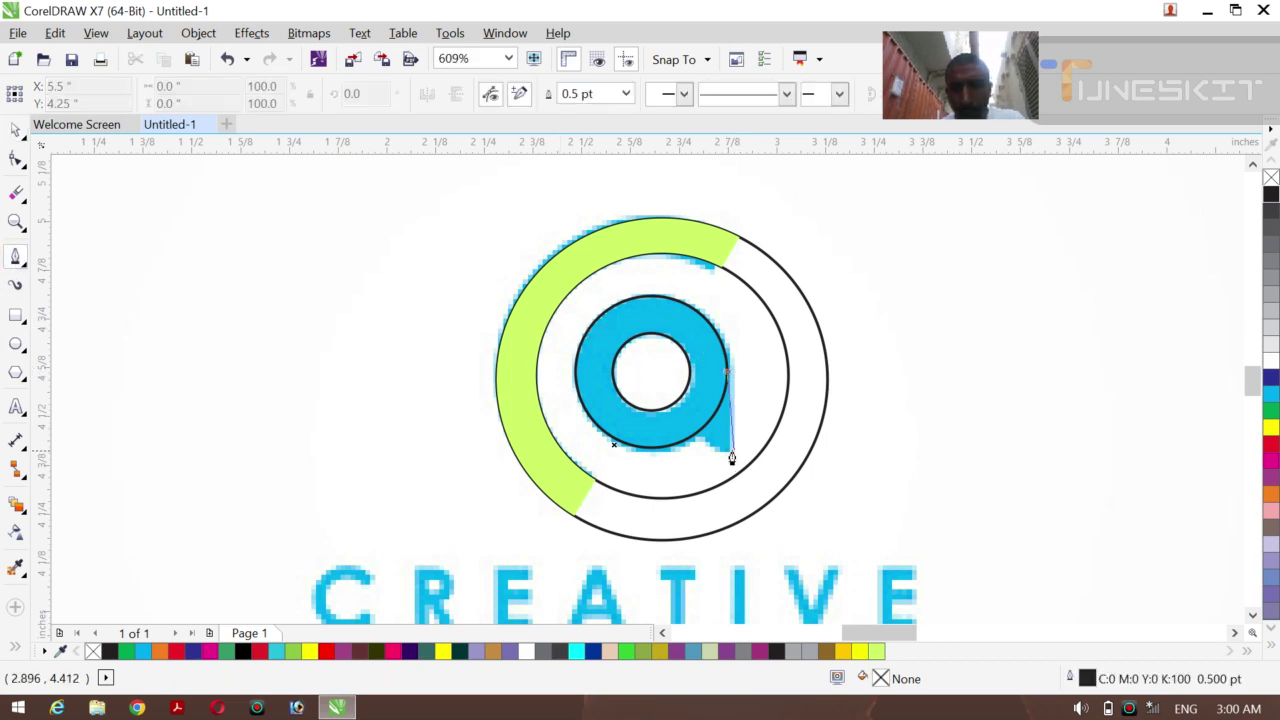
double_click(728, 455)
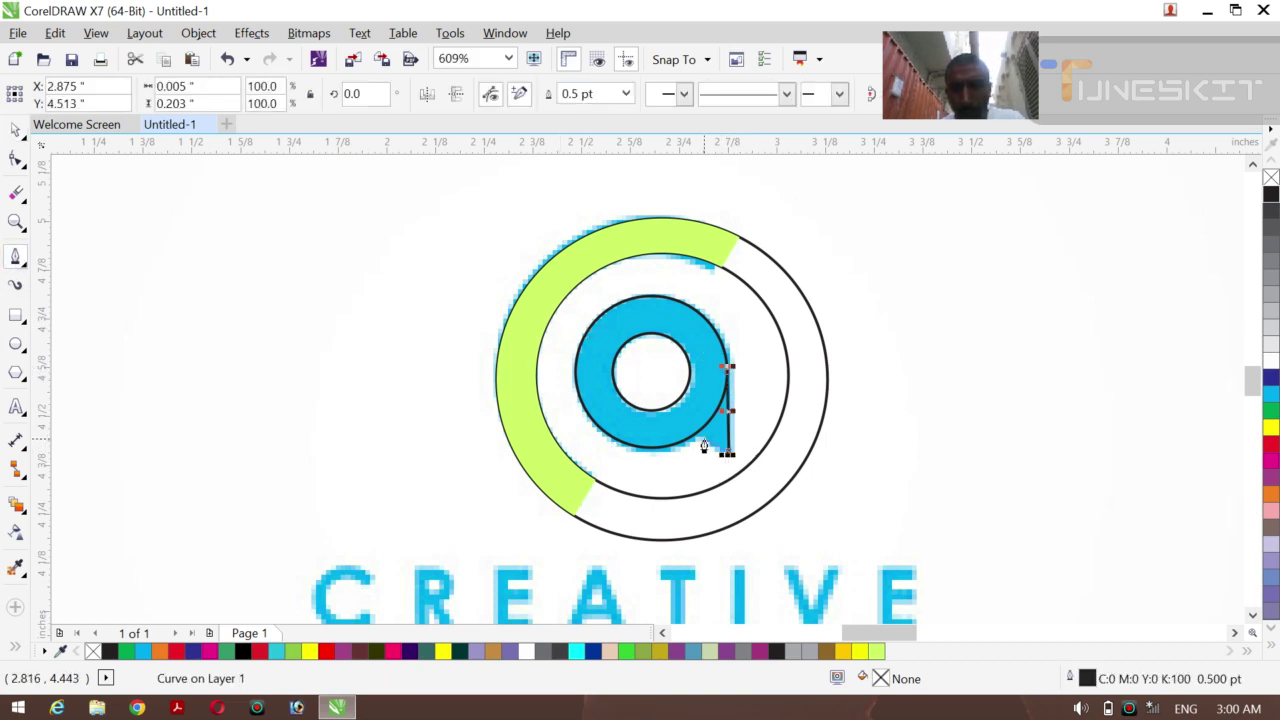
click(692, 443)
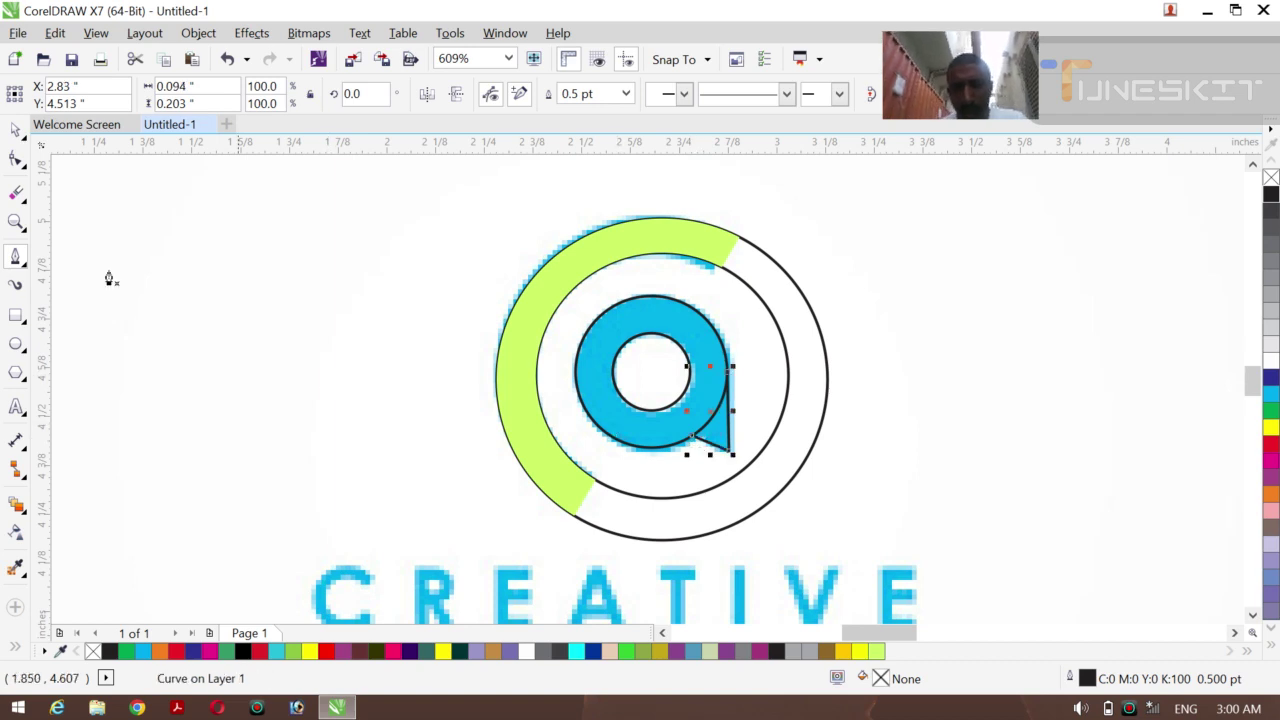
click(16, 130)
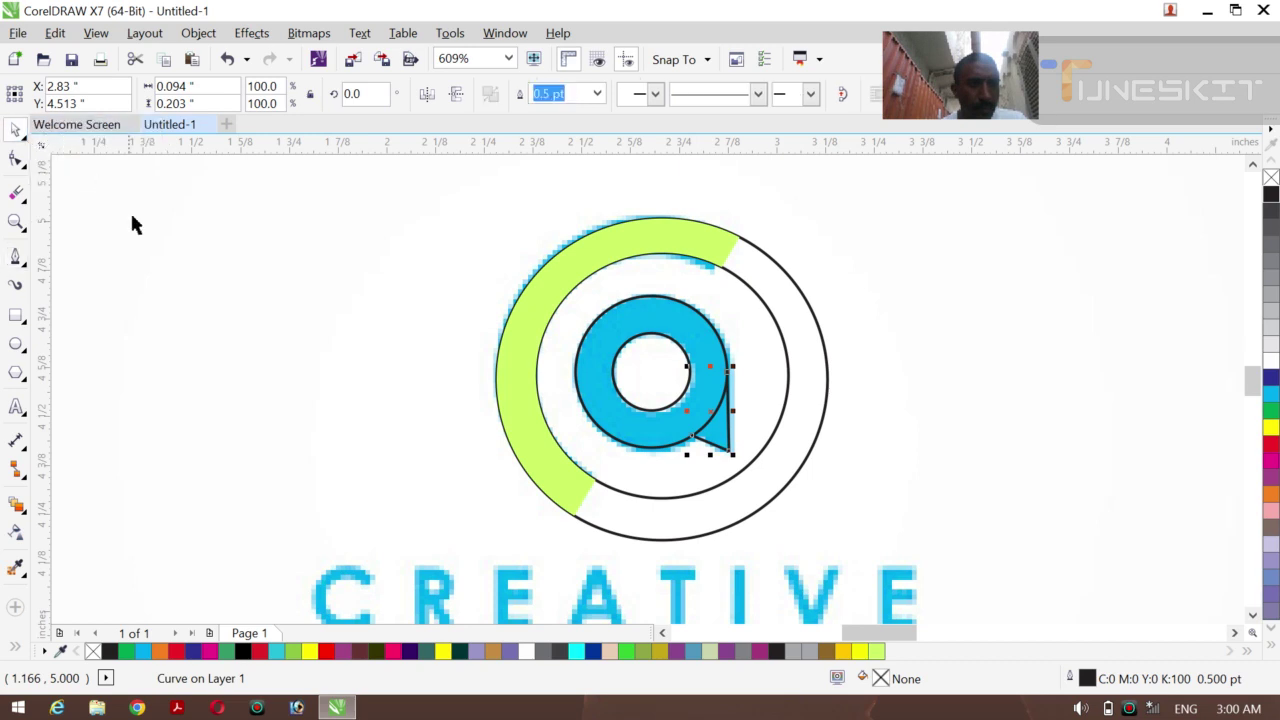
- Smart-fill the letter a's ring and its pointed tail with light green and no outline
click(130, 212)
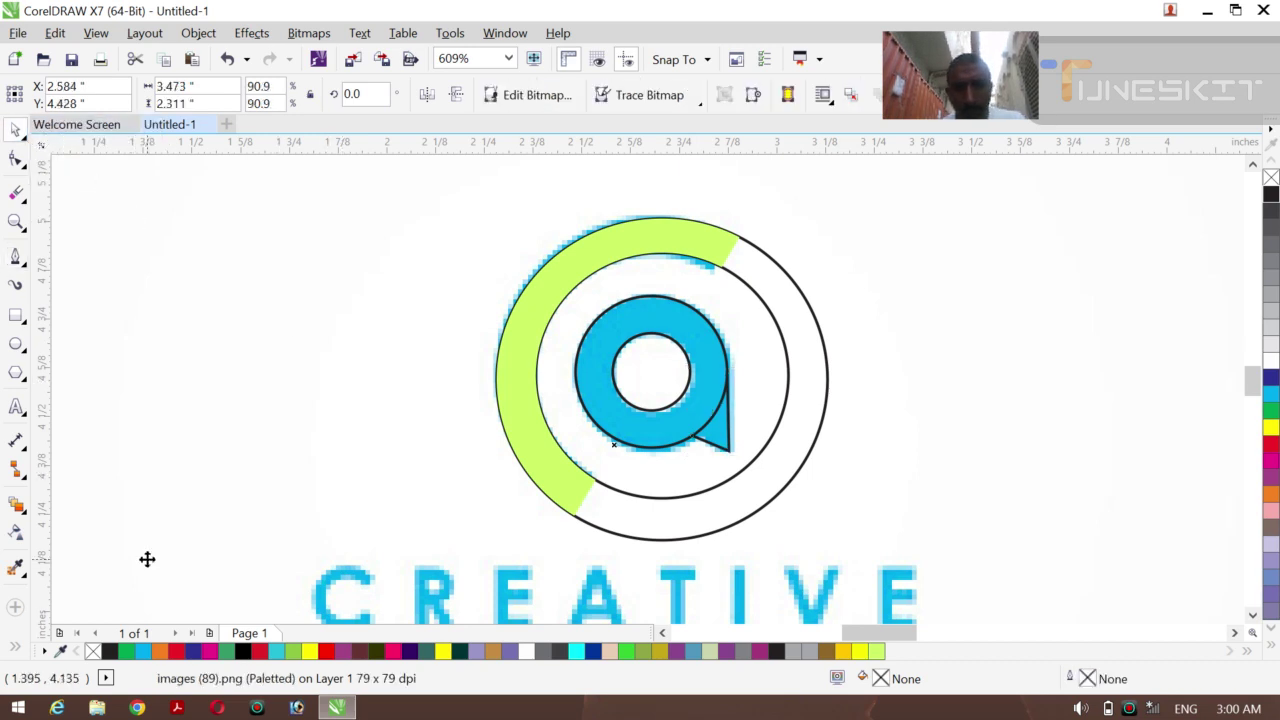
click(14, 651)
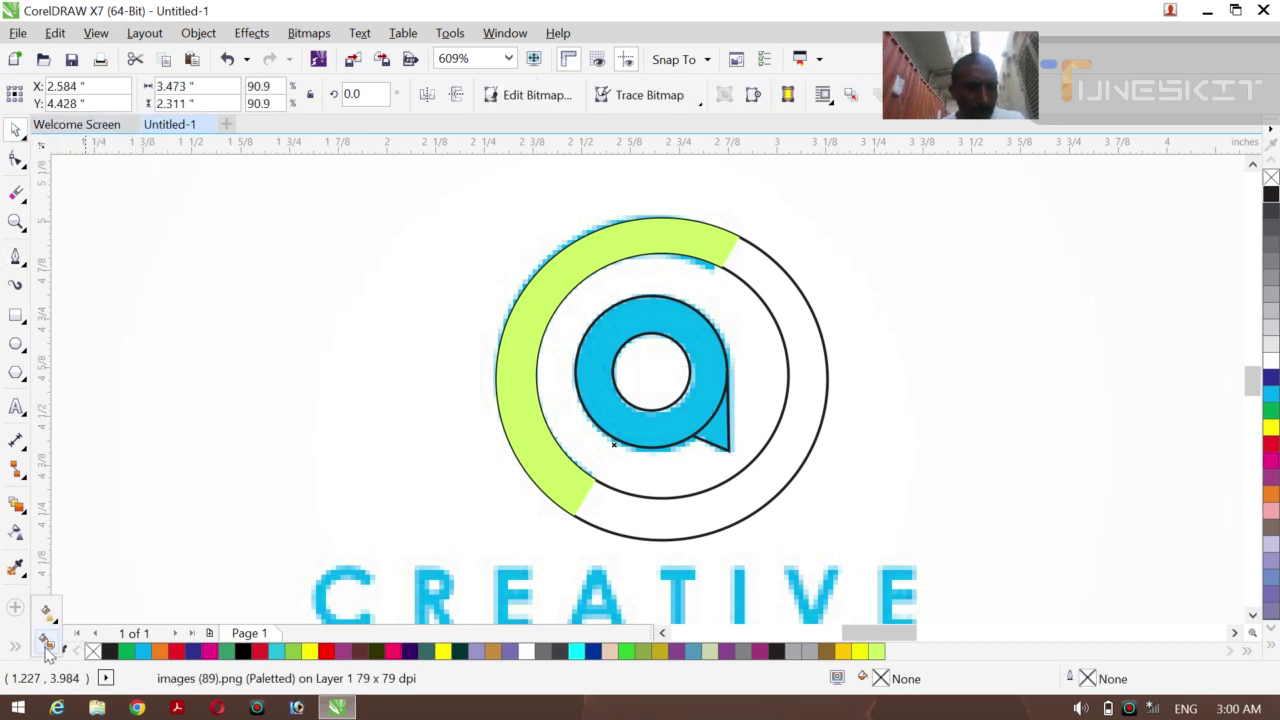
click(46, 640)
click(630, 428)
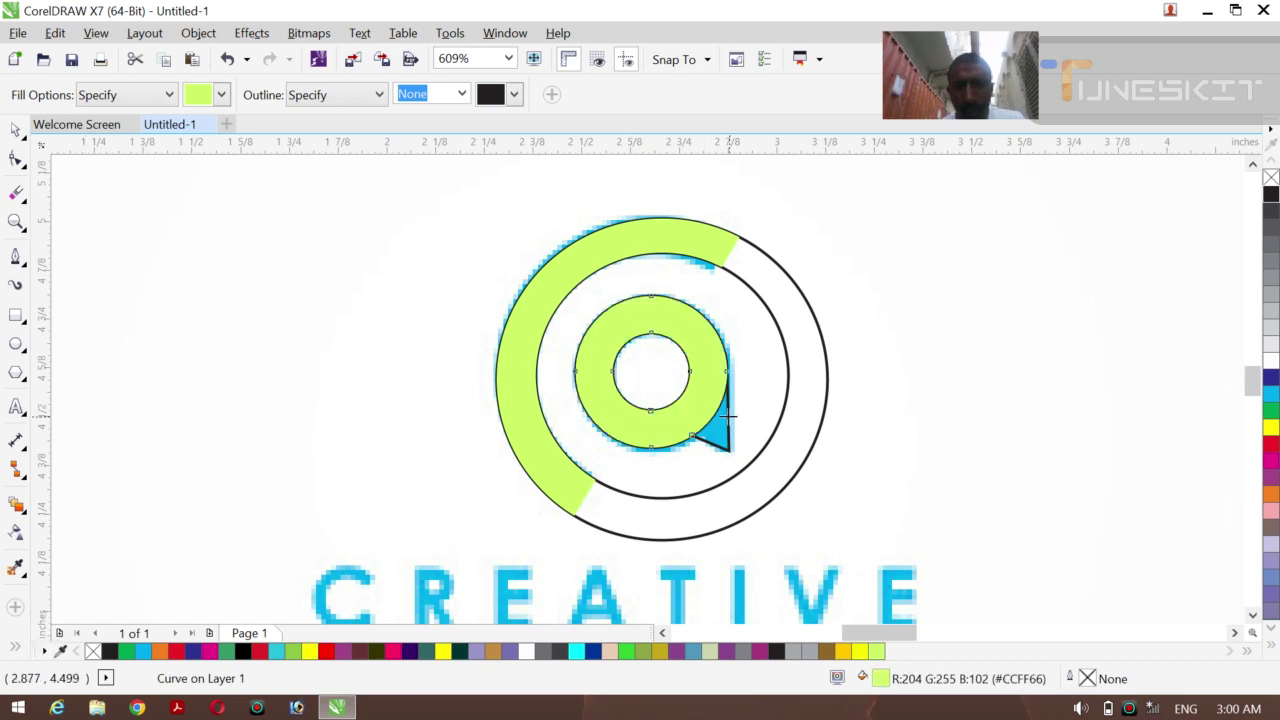
click(722, 428)
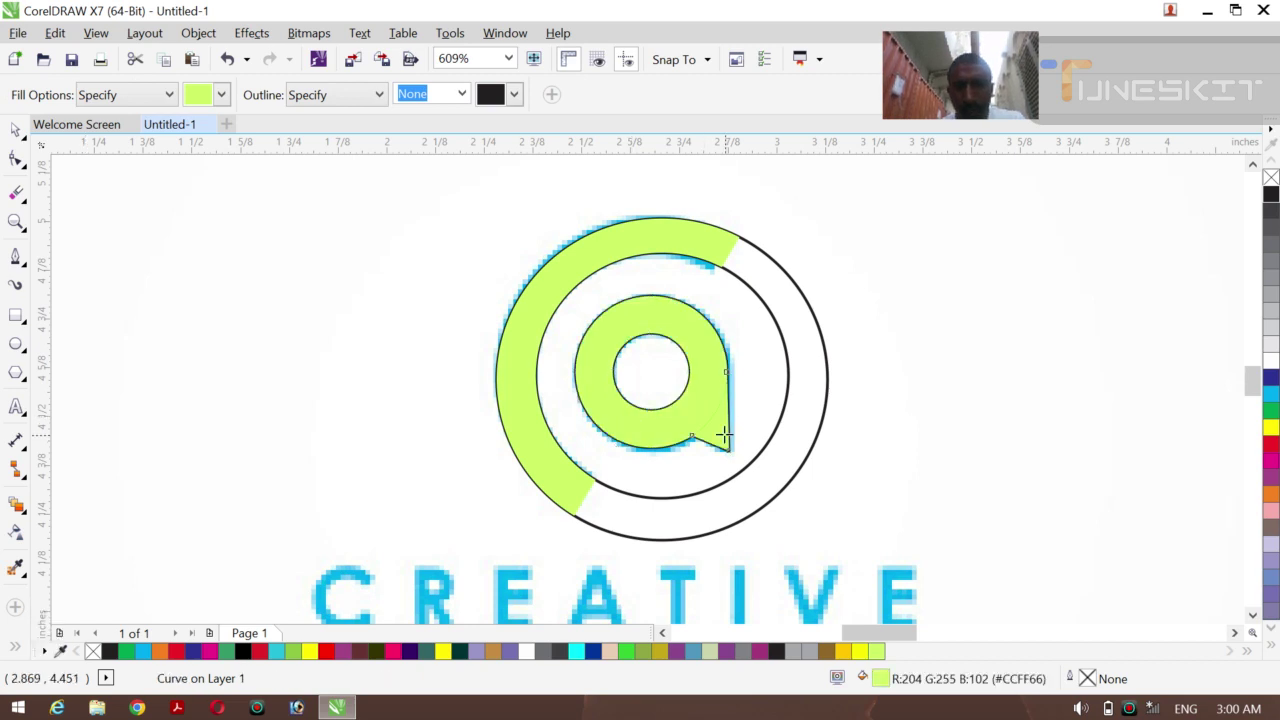
click(25, 140)
click(66, 126)
click(204, 332)
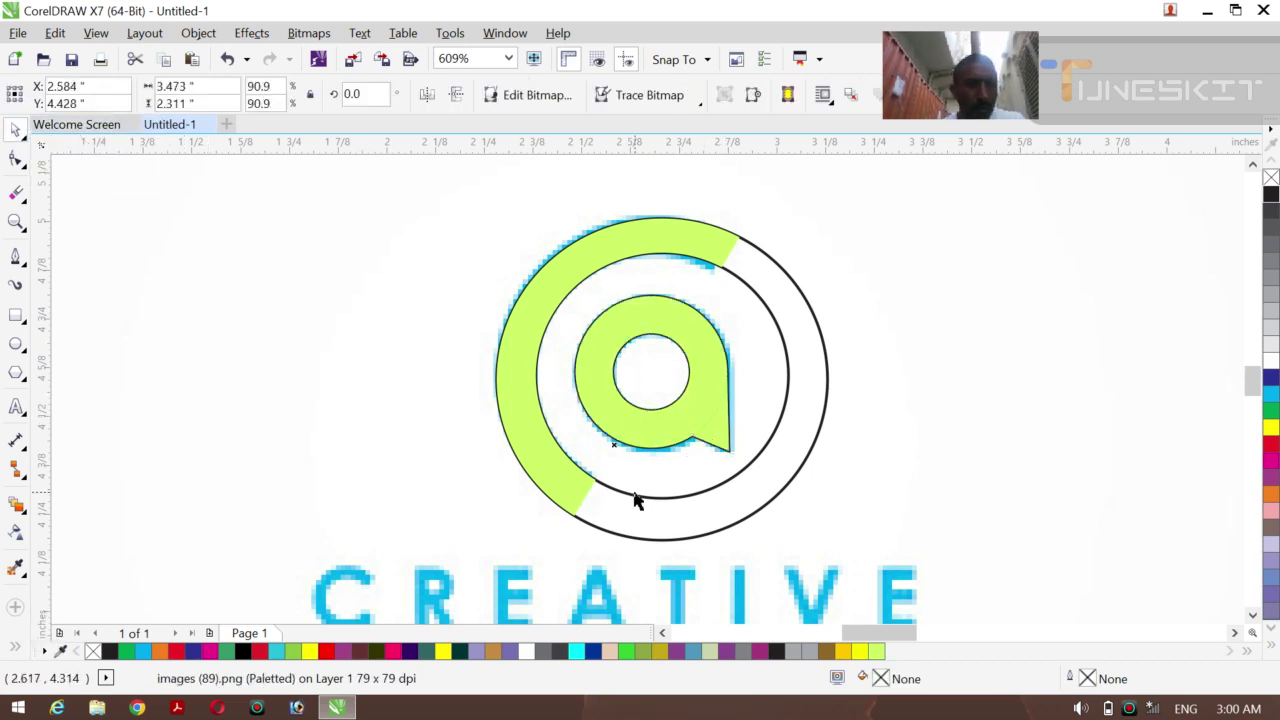
- Delete the two large construction circles and the CREATIVE reference image behind the traced shapes
click(778, 498)
key(Delete)
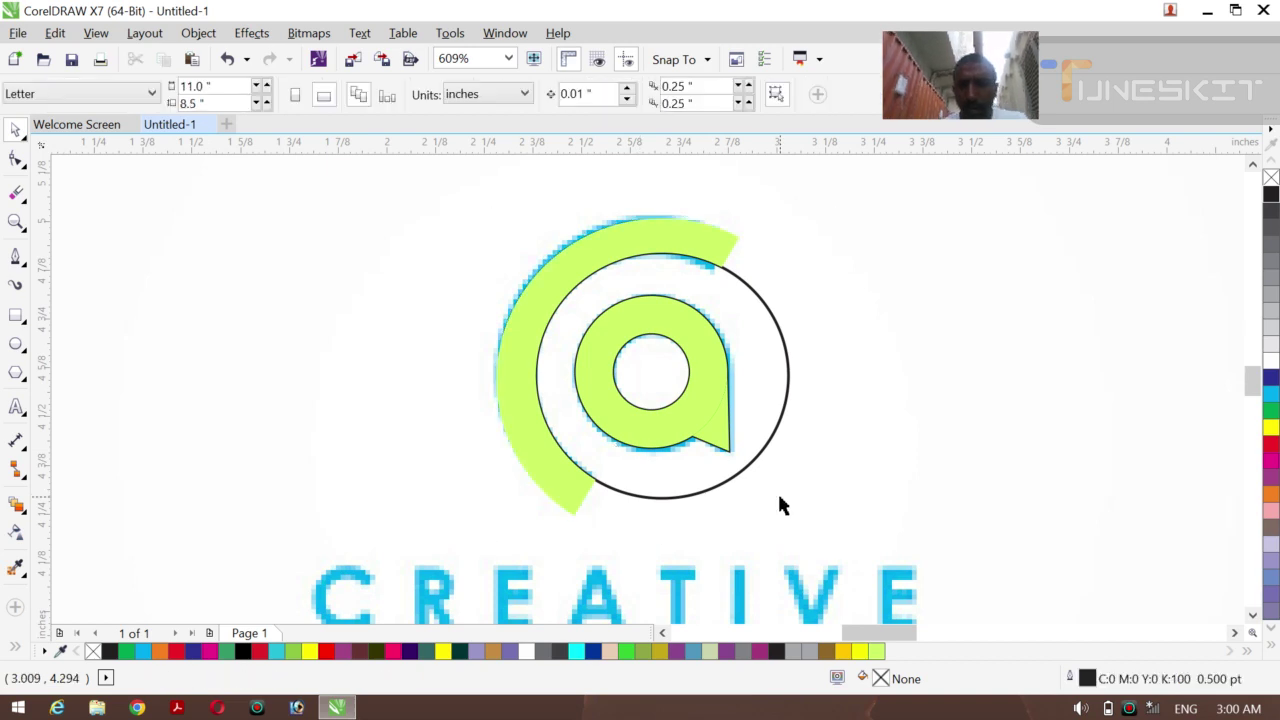
click(741, 474)
key(Delete)
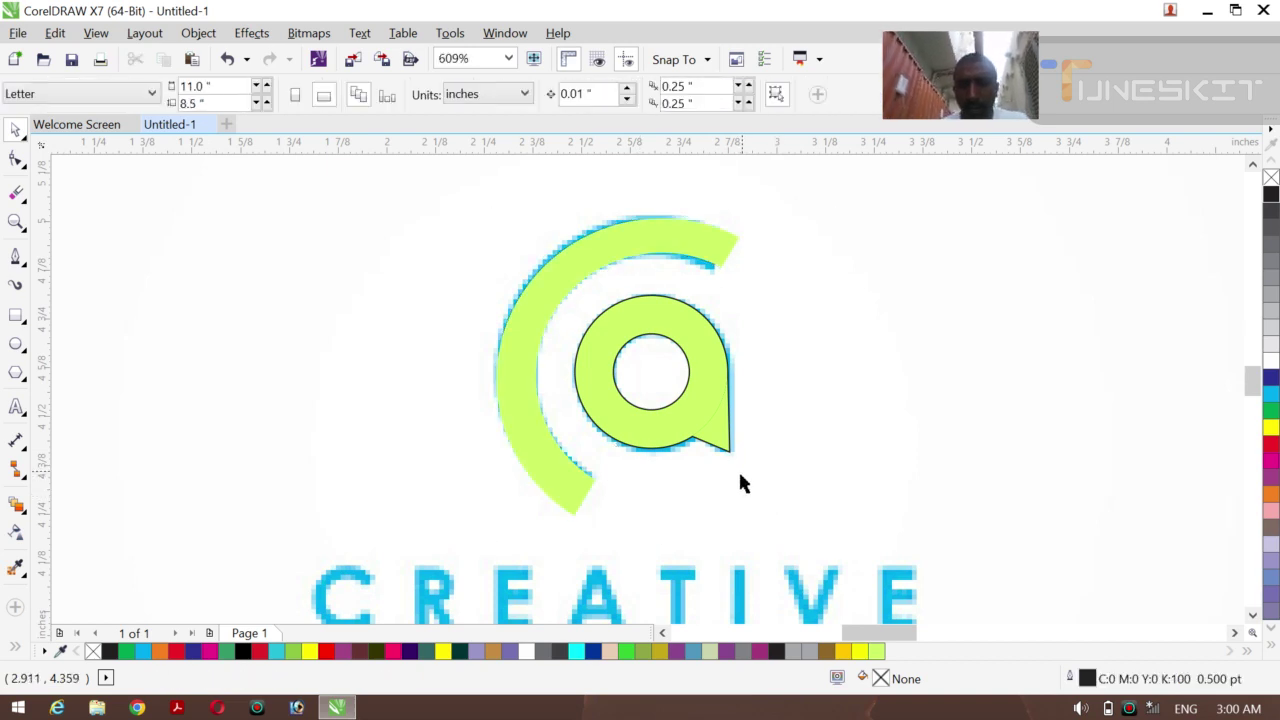
click(730, 592)
key(Delete)
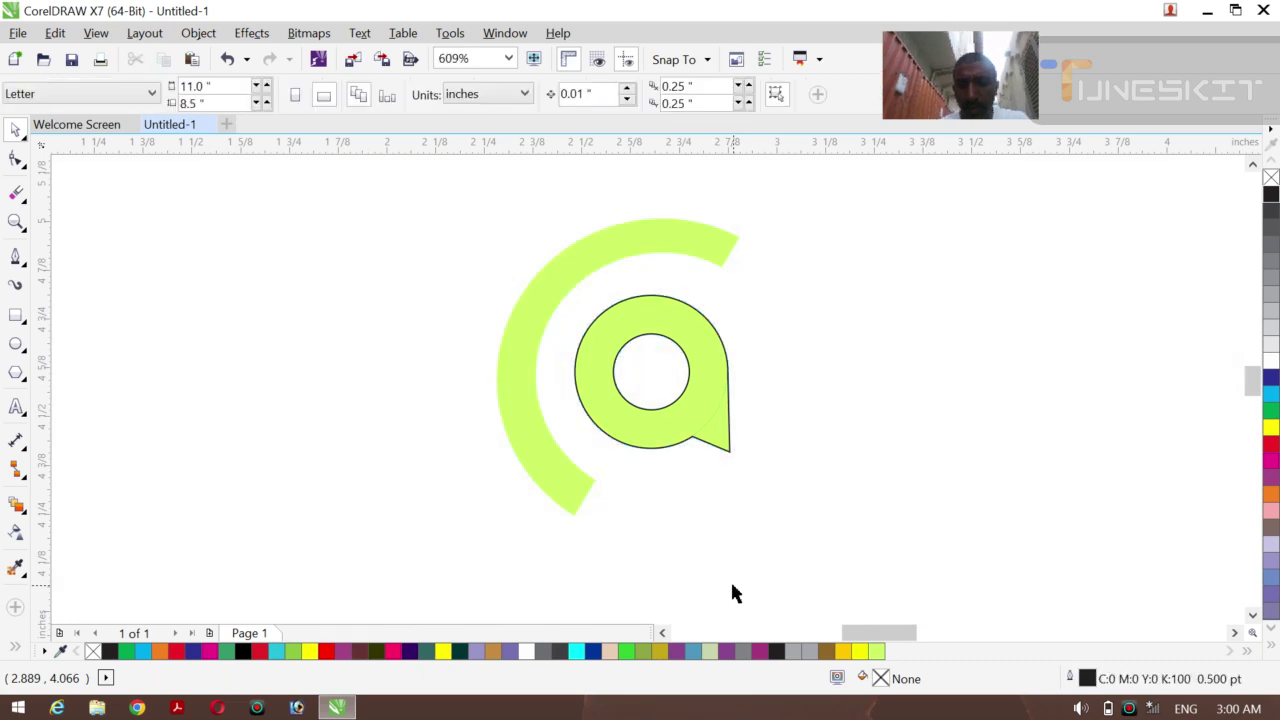
- Set the outline width of all the letter-a logo objects to None
key(z)
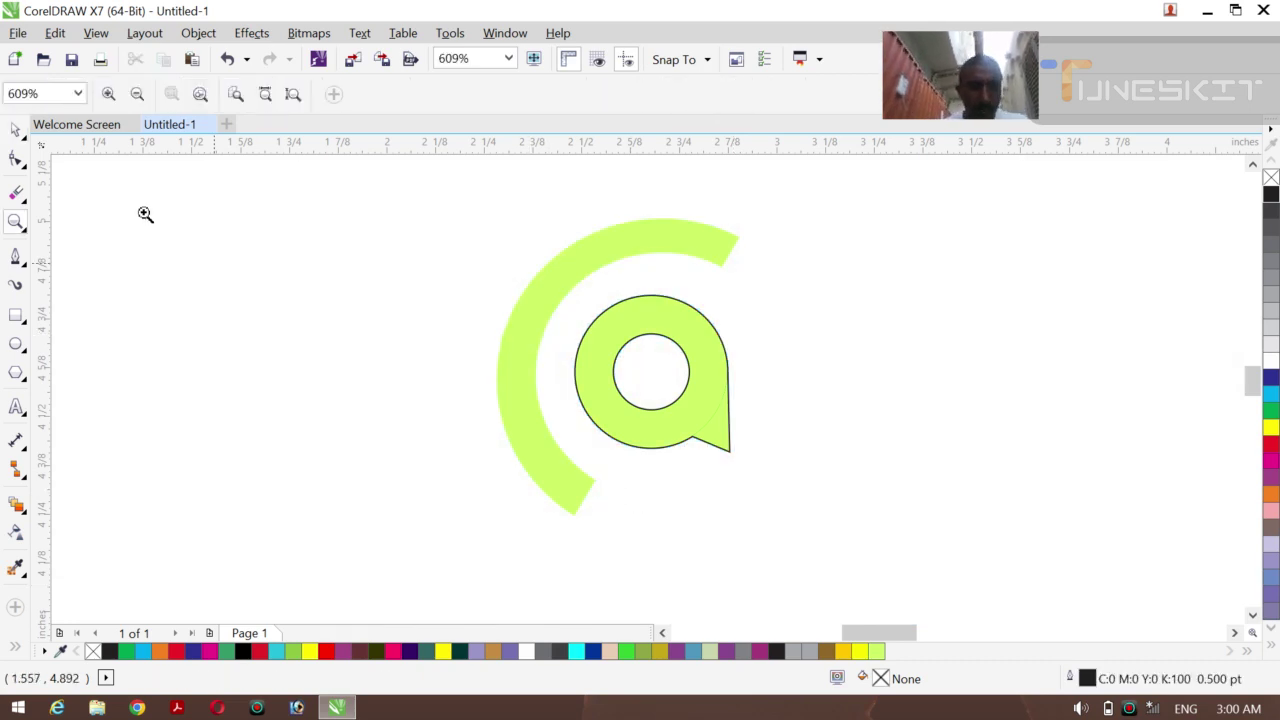
click(139, 95)
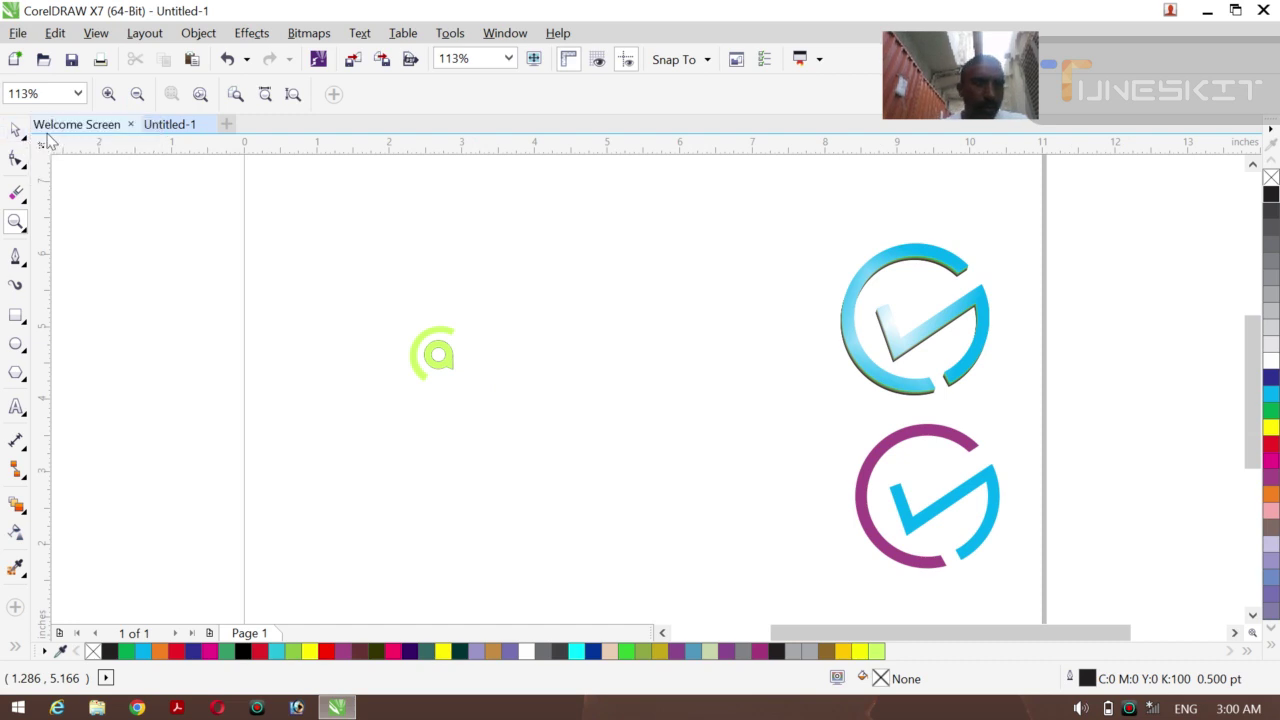
click(15, 130)
drag(305, 283, 570, 441)
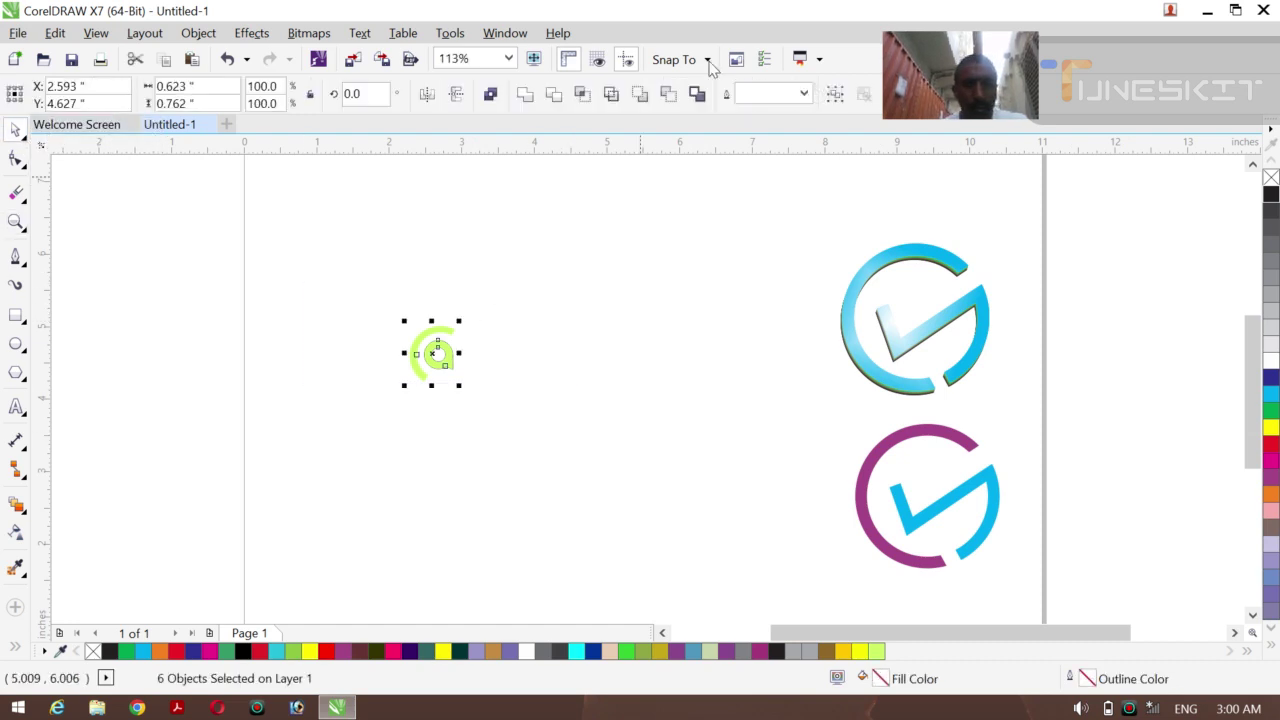
click(803, 93)
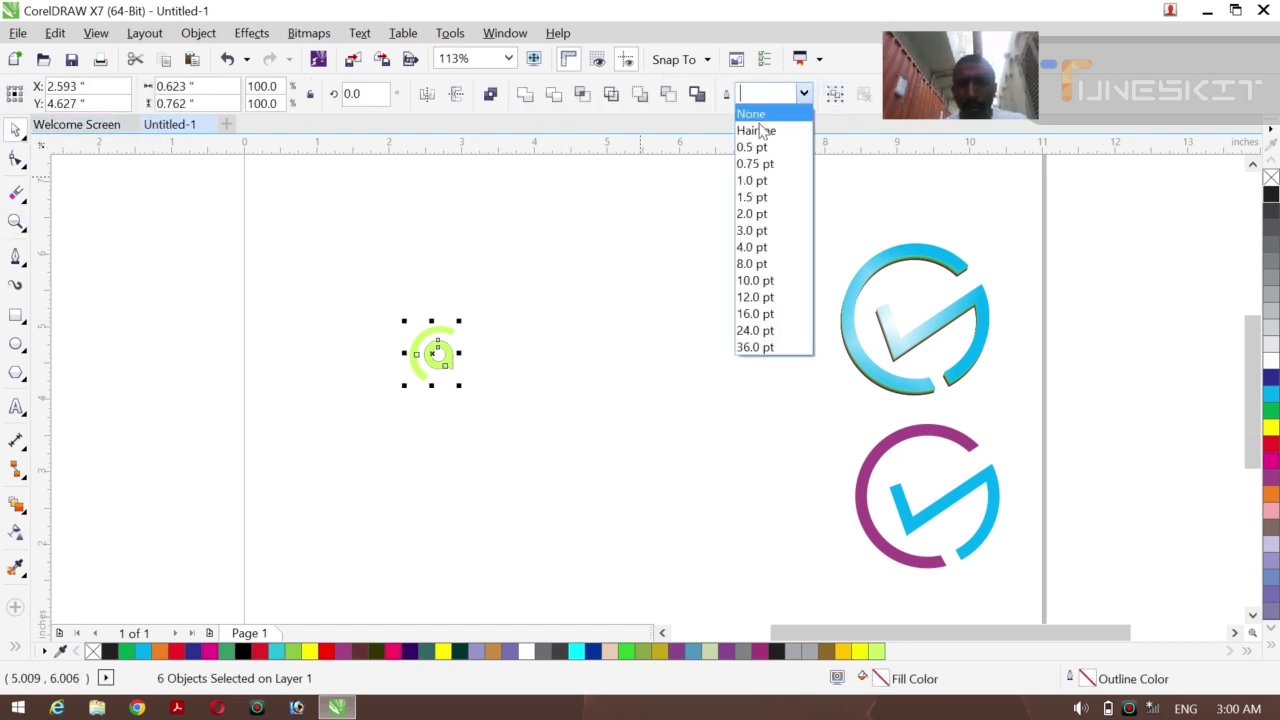
click(762, 127)
click(802, 93)
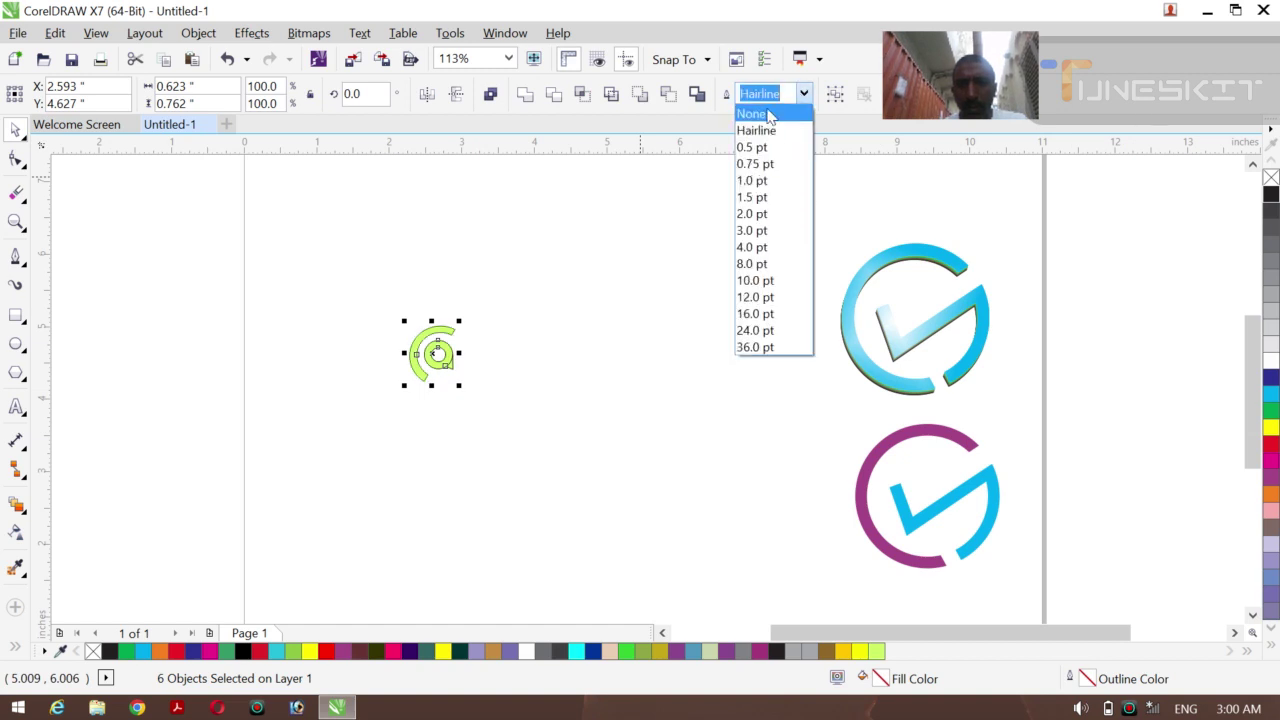
click(763, 114)
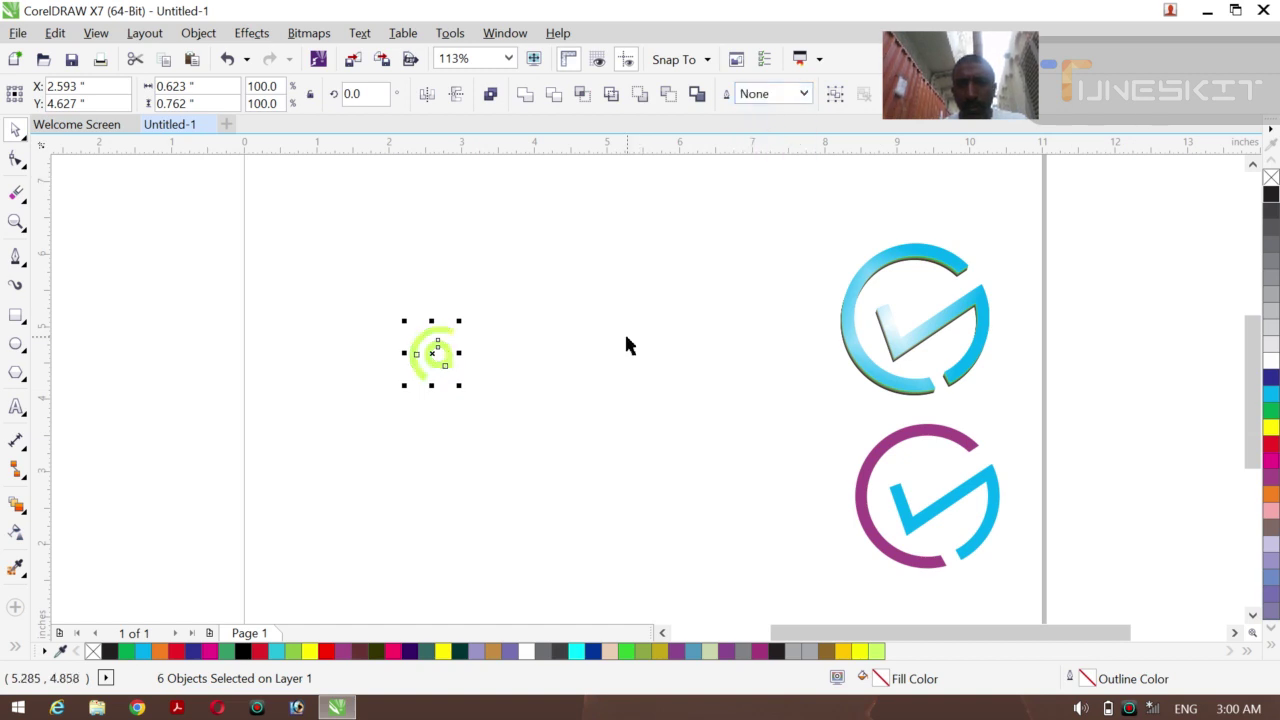
click(320, 340)
- Enlarge the letter-a logo objects about their centre to about 3.05 by 3.73 inches and shift them slightly down and right
drag(323, 290, 518, 419)
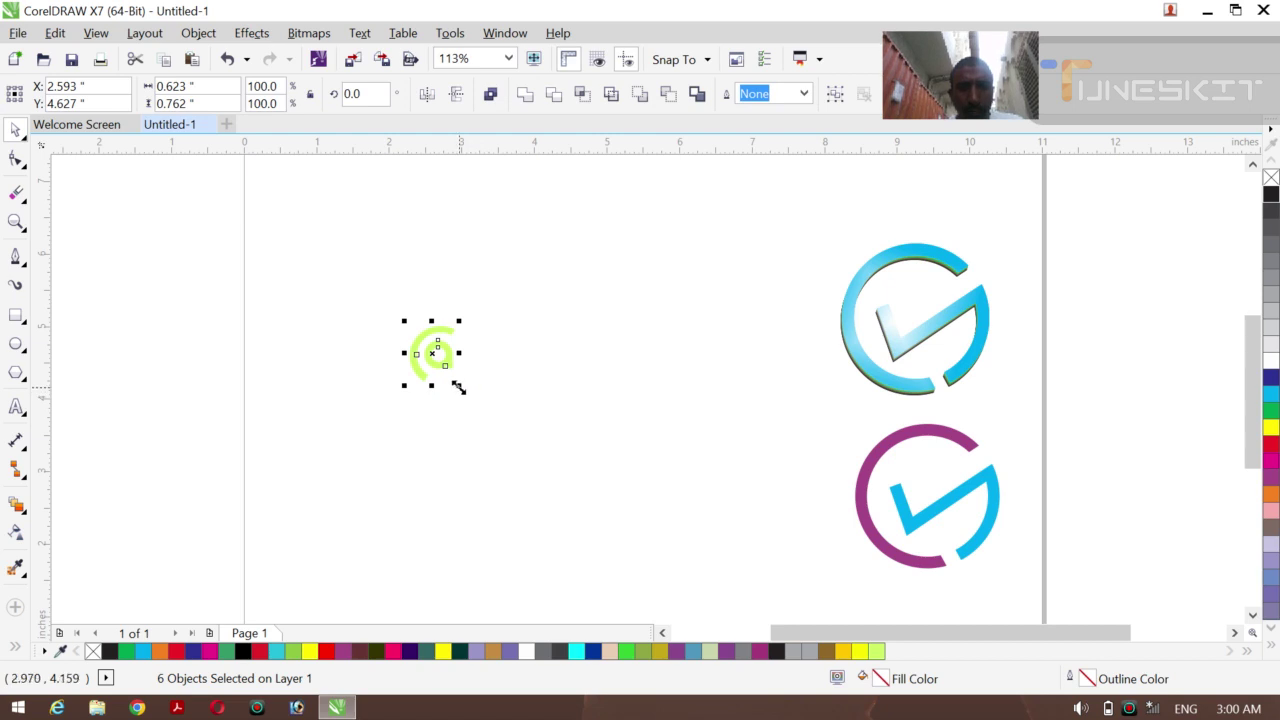
drag(458, 388, 542, 488)
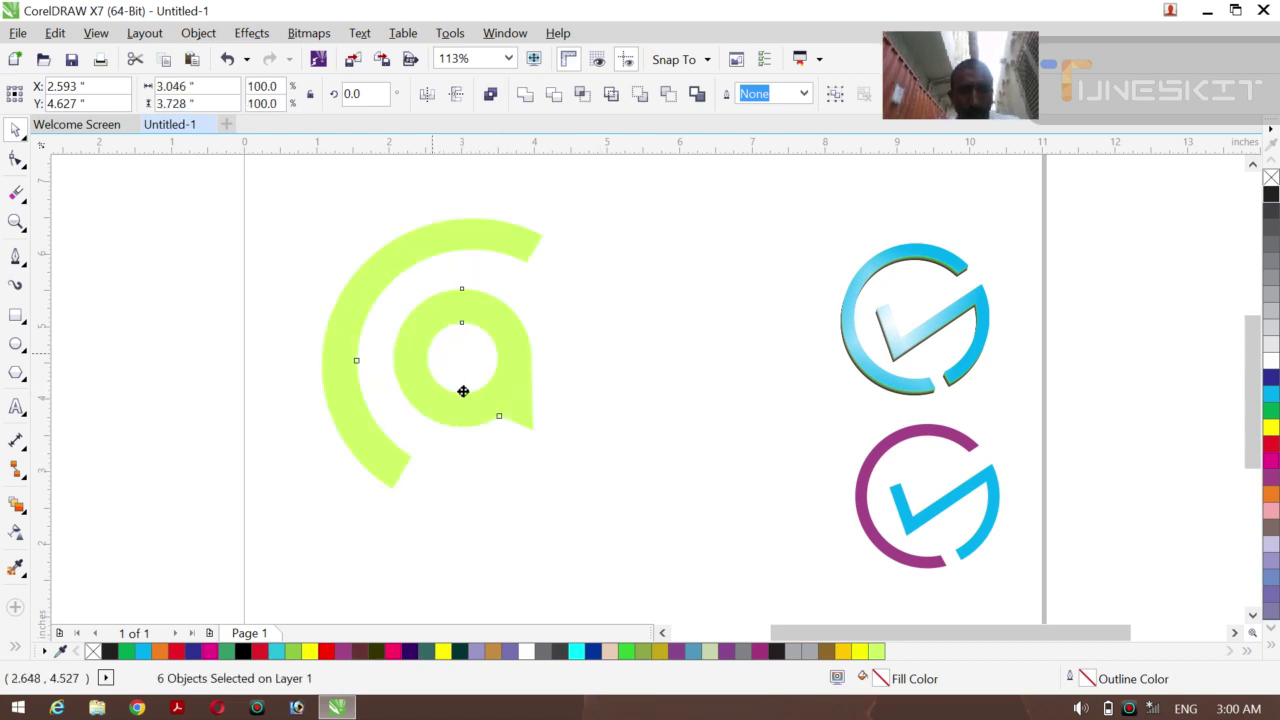
drag(463, 391, 501, 440)
- Move the two check mark logos together to just beside the letter-a logo
click(888, 386)
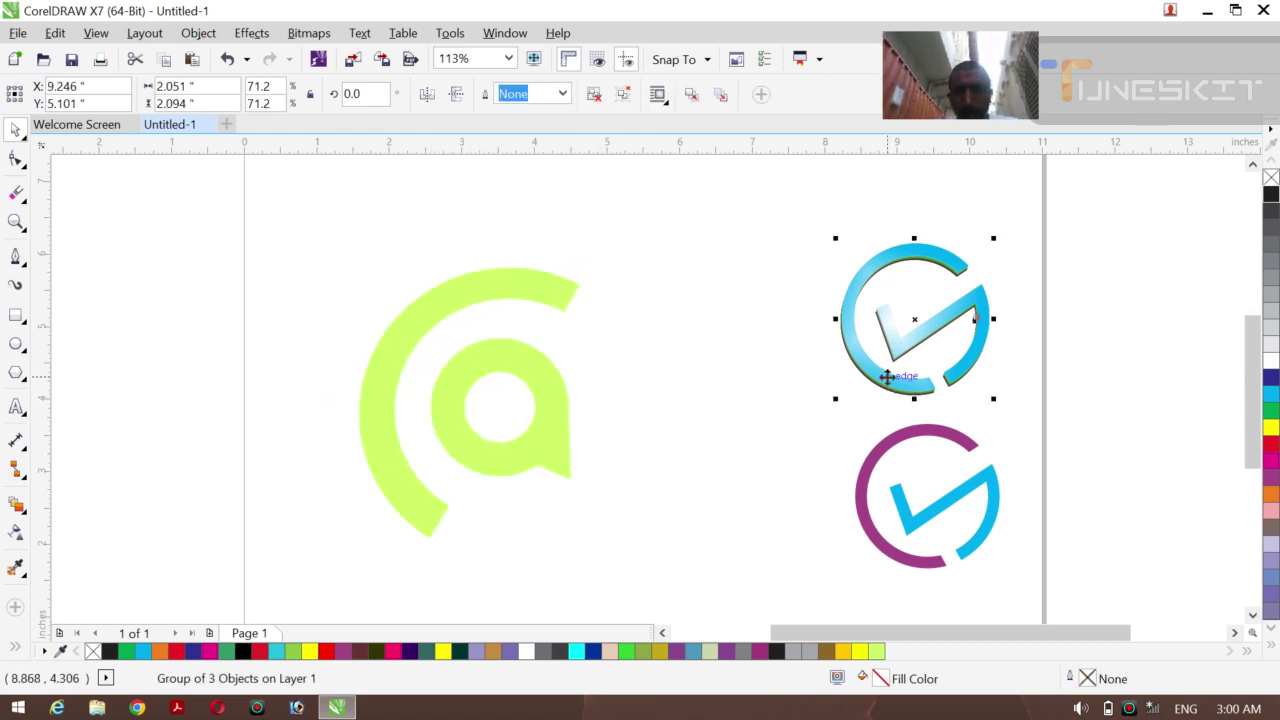
shift+click(875, 472)
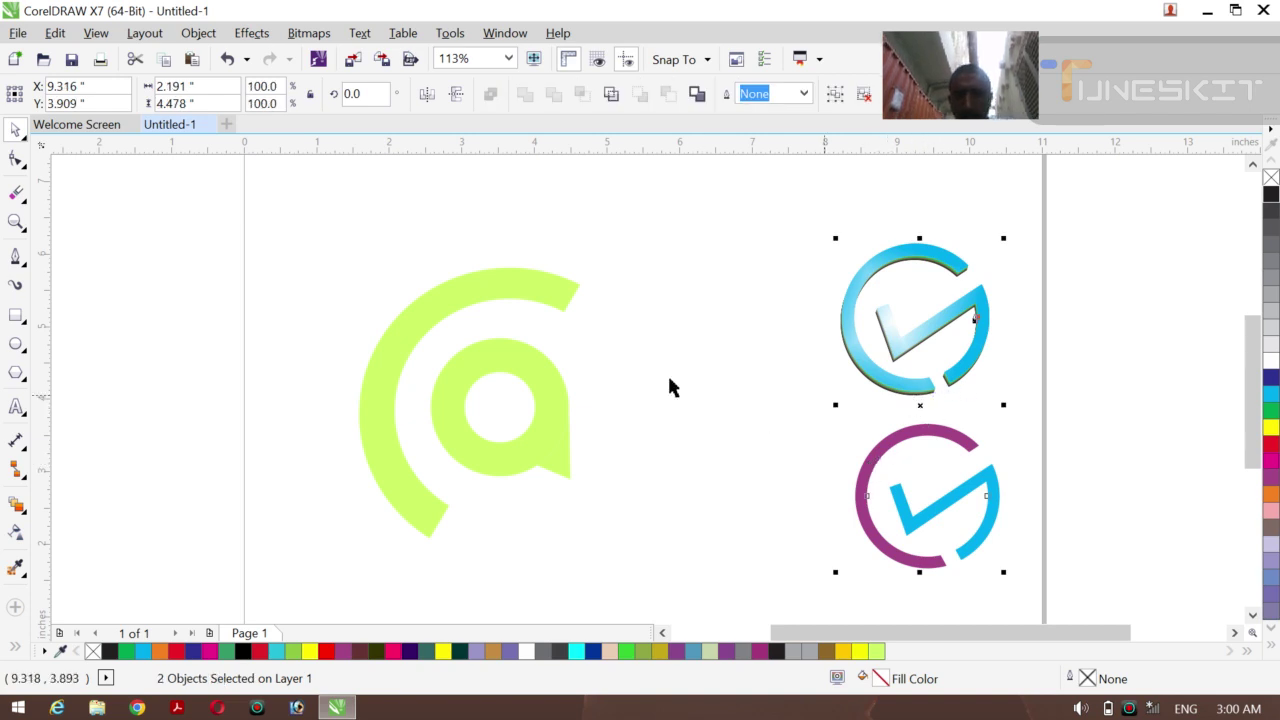
drag(920, 397, 689, 391)
click(945, 388)
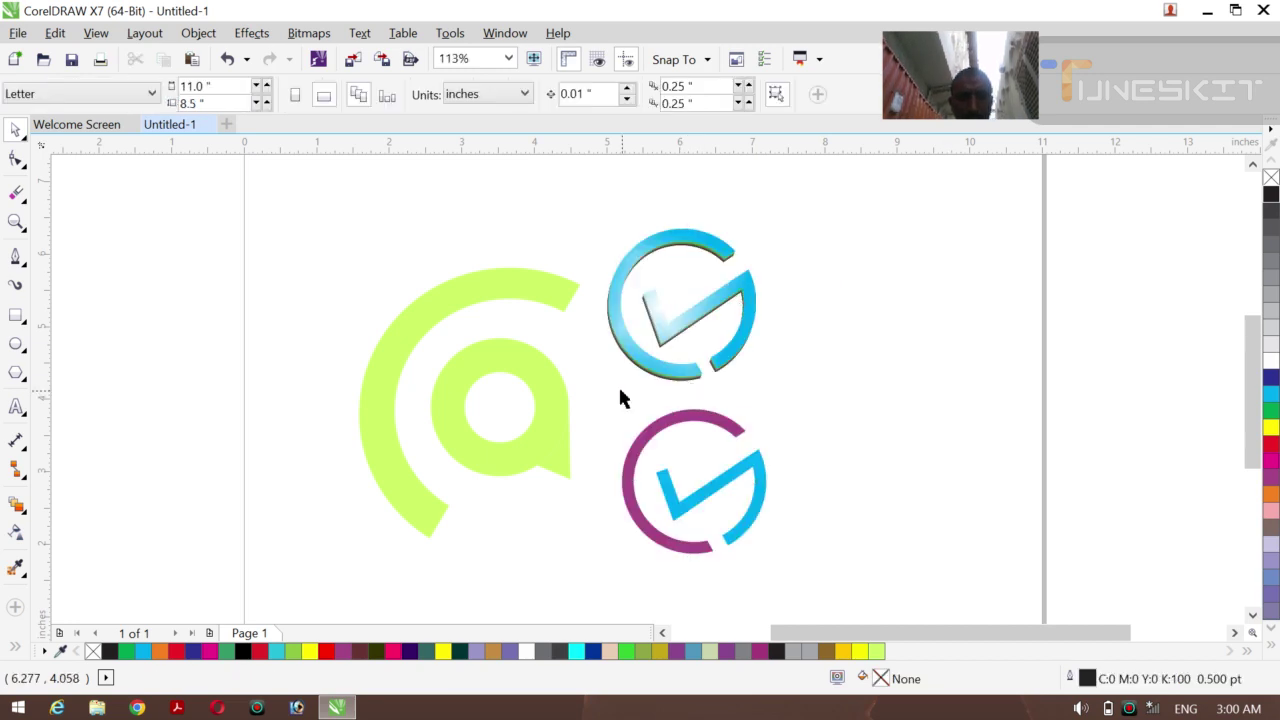
- Fill the outer arc and the letter a's ring with black
key(z)
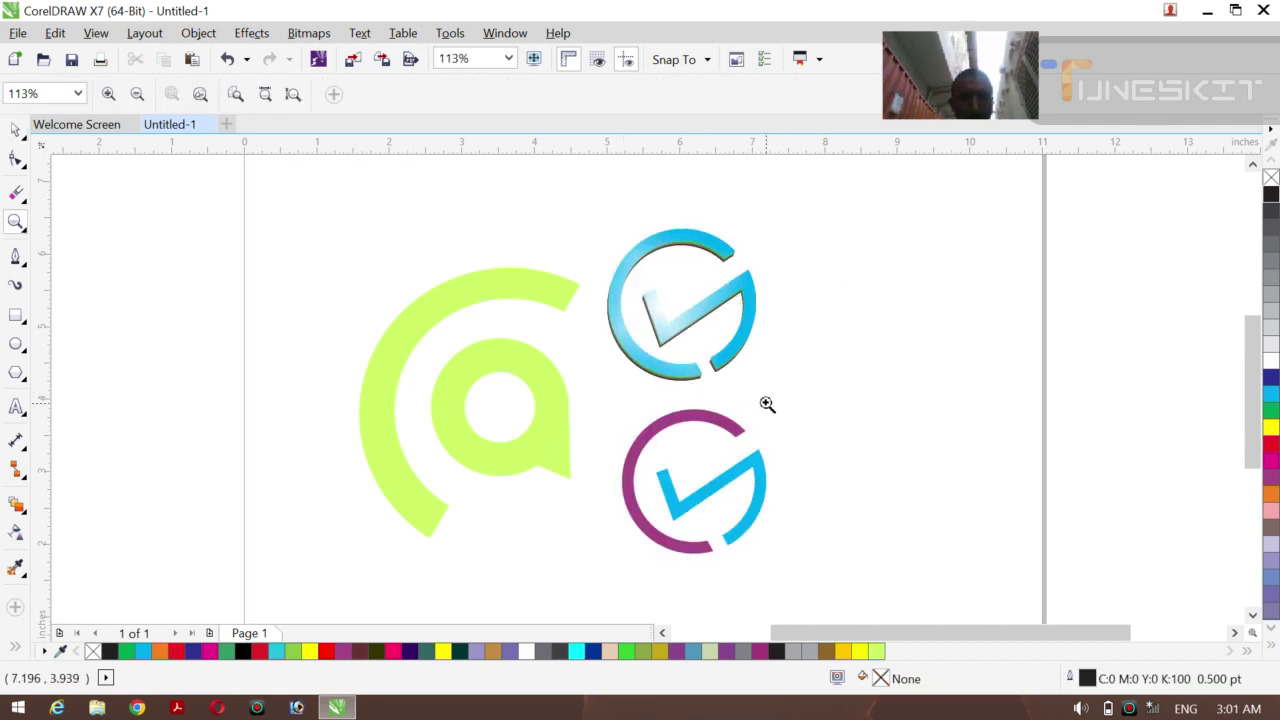
drag(313, 199, 846, 594)
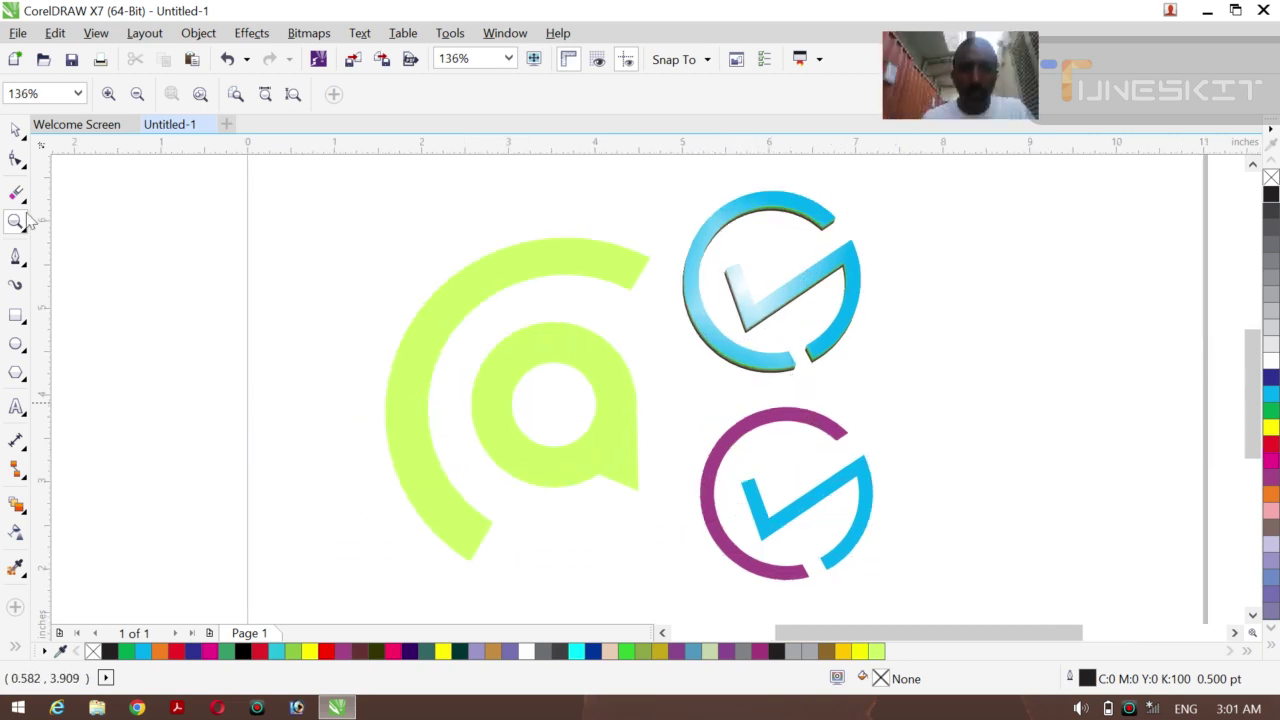
click(23, 138)
click(62, 129)
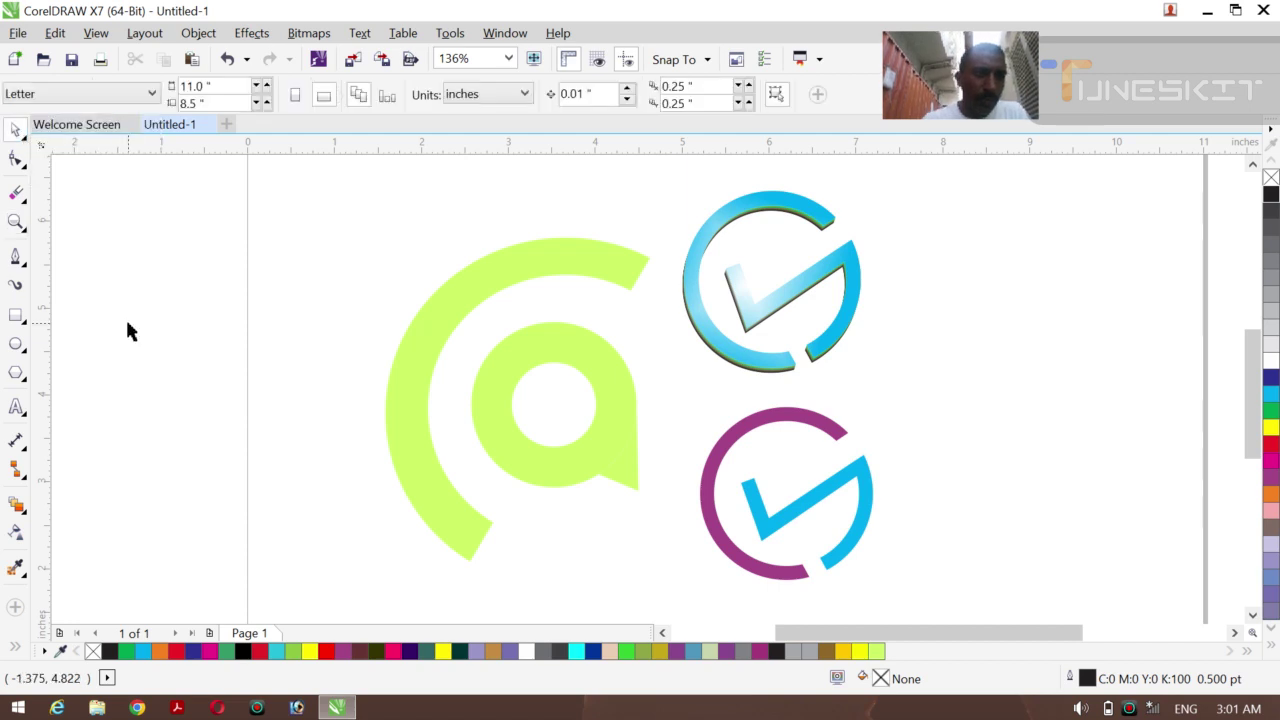
click(421, 368)
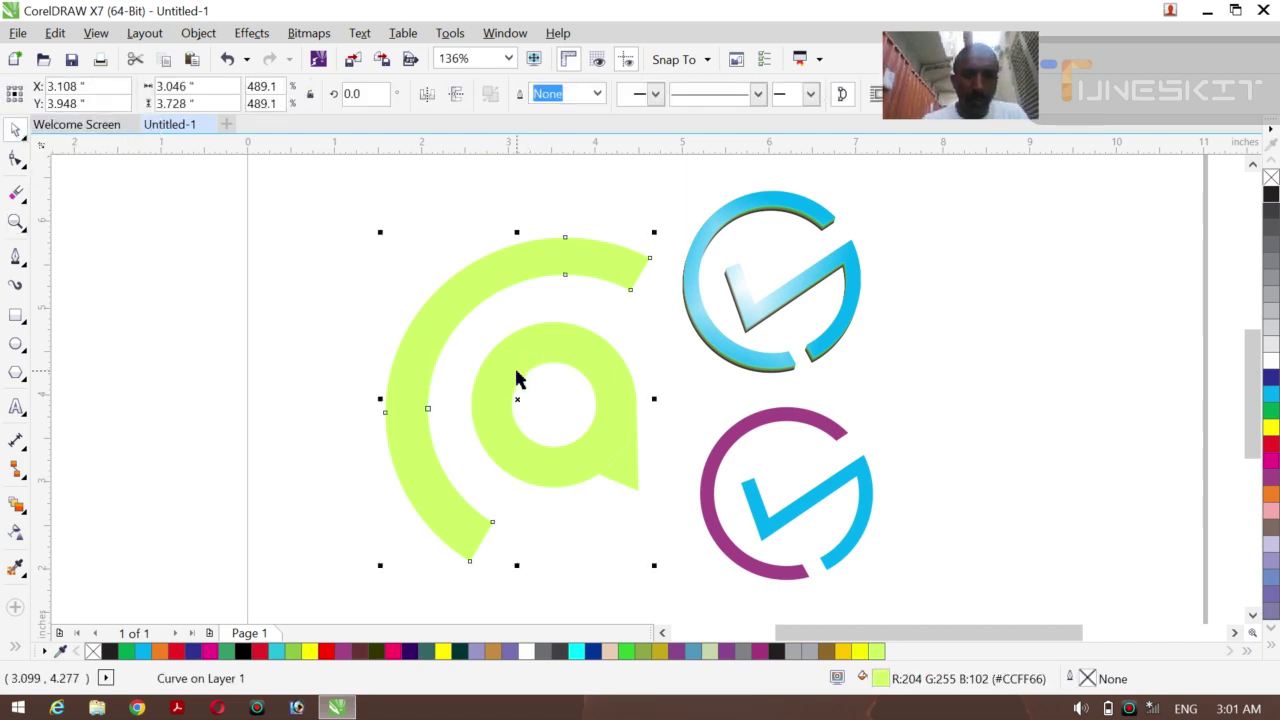
shift+click(517, 378)
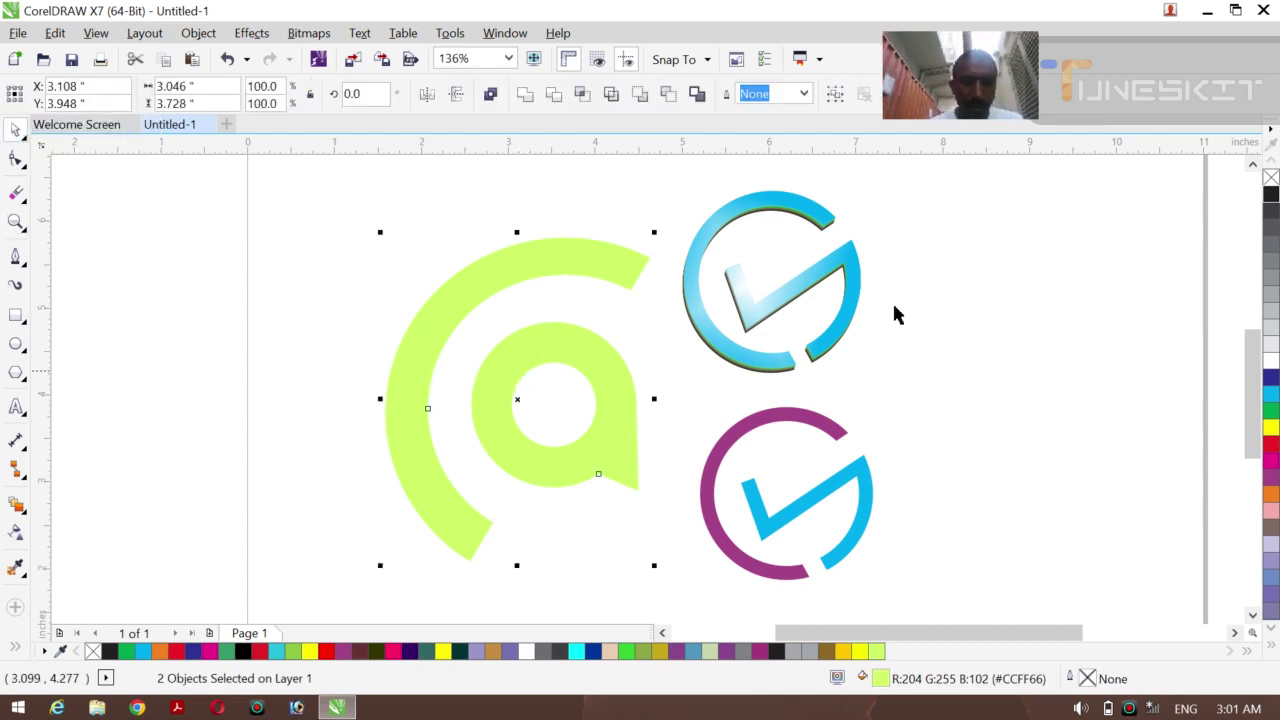
click(1271, 195)
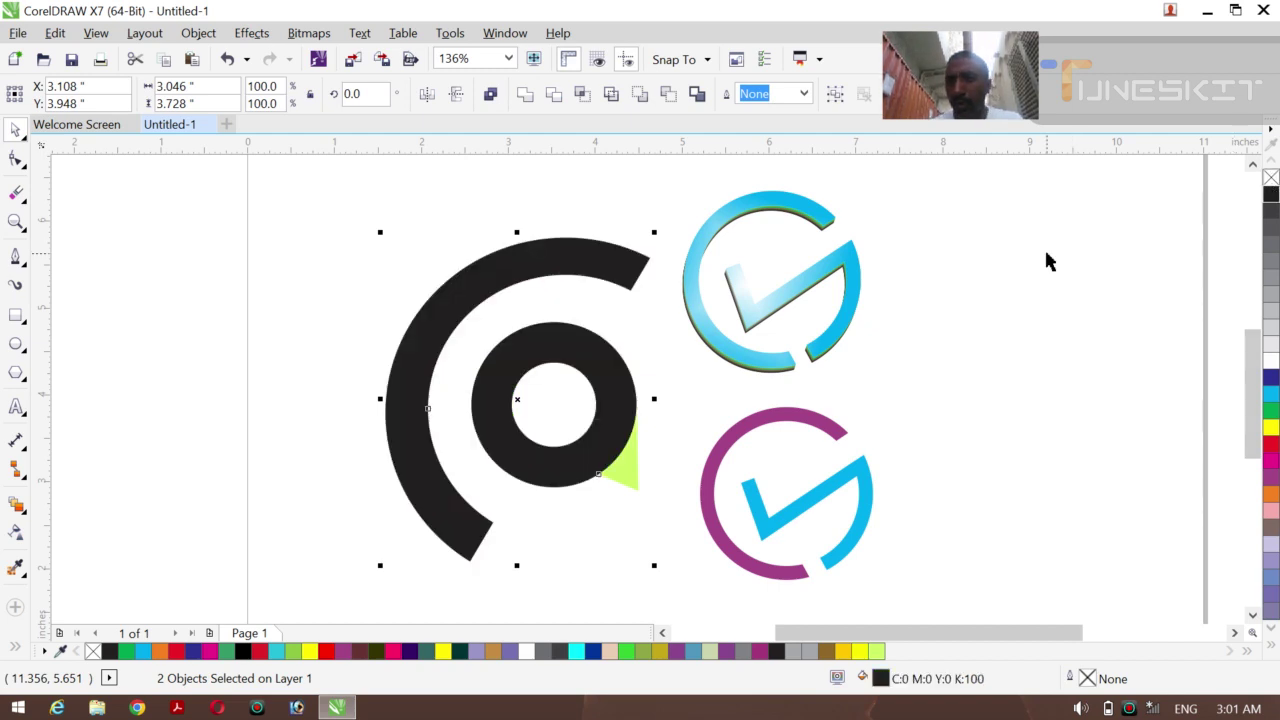
click(919, 362)
- Weld the green tail to the black ring so the letter a becomes one black shape
click(613, 470)
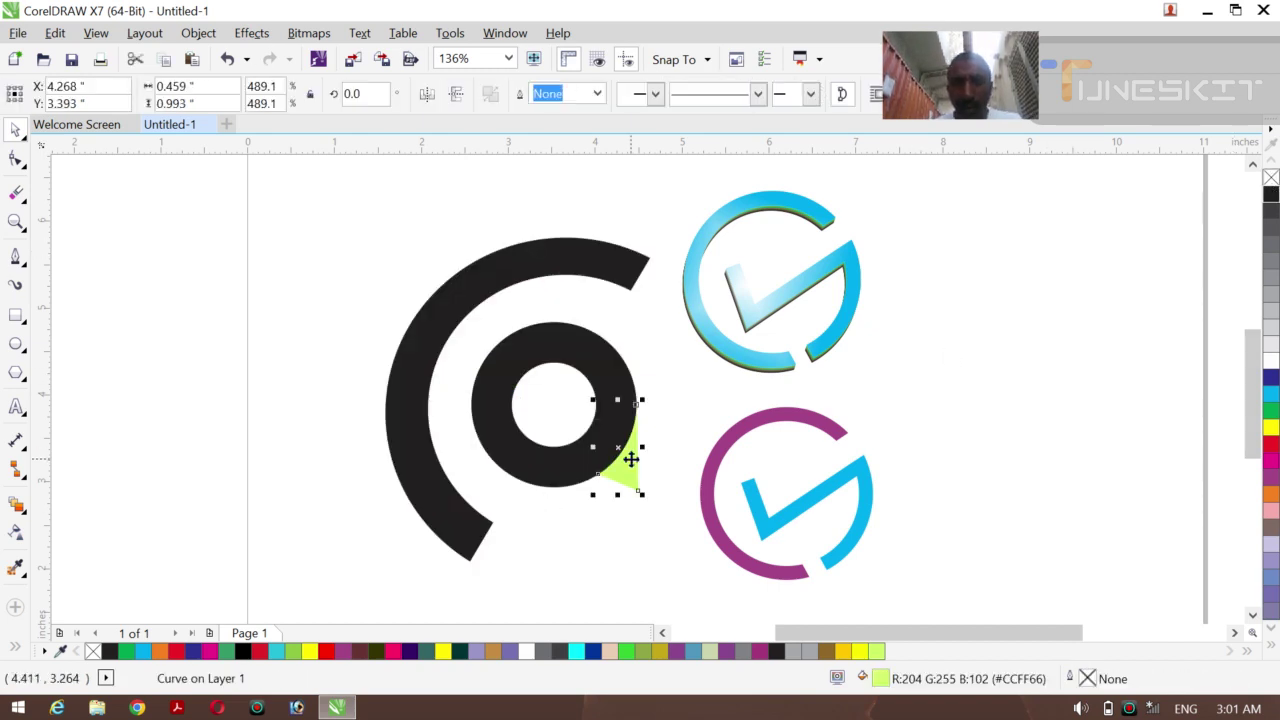
shift+click(557, 477)
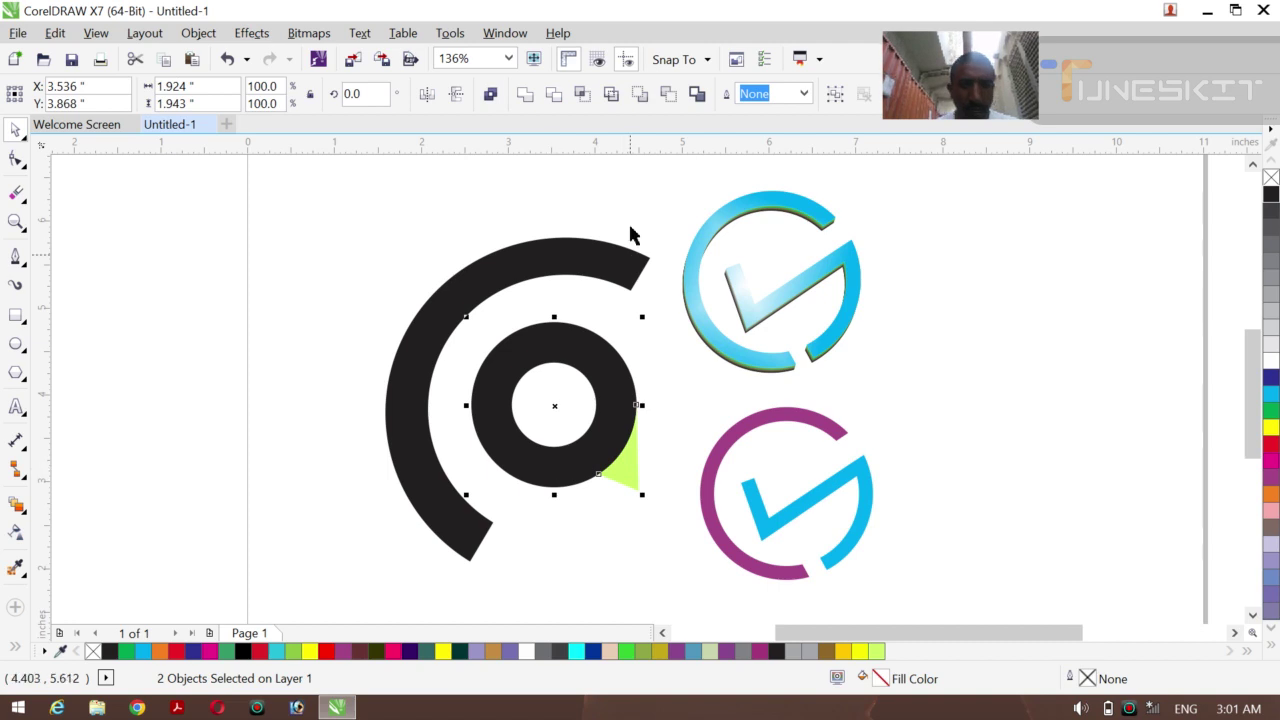
click(525, 96)
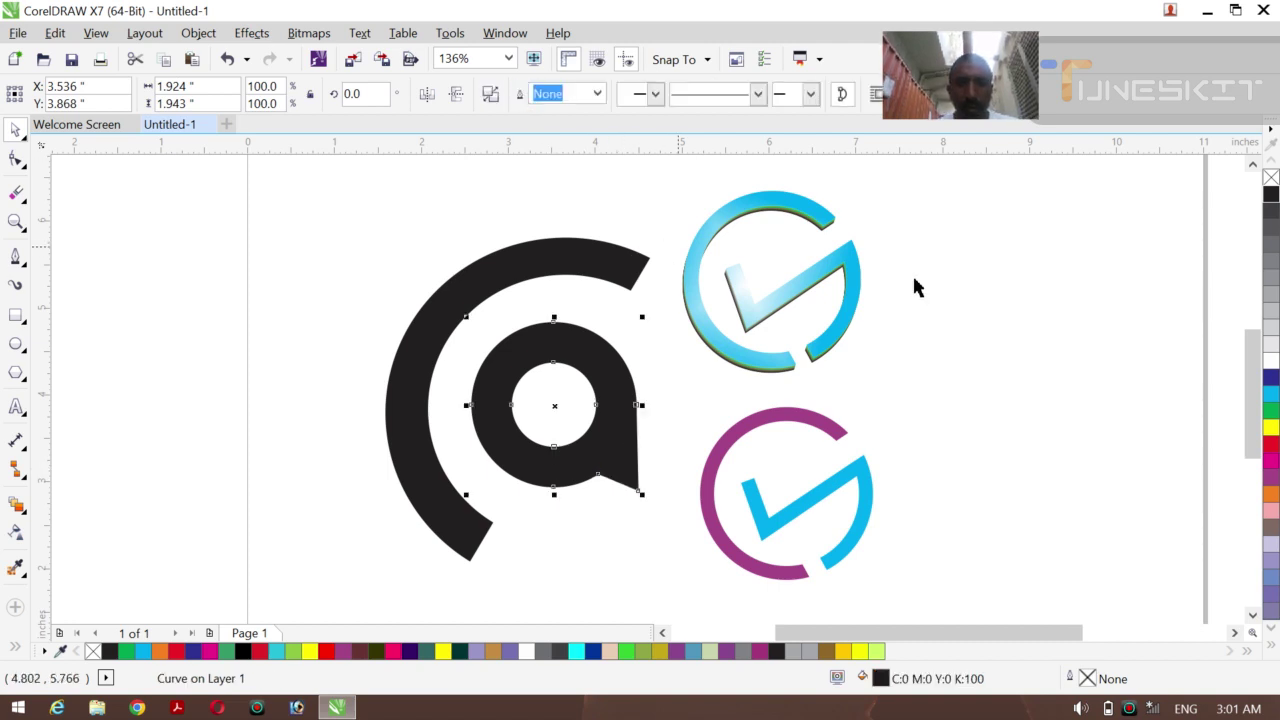
click(968, 317)
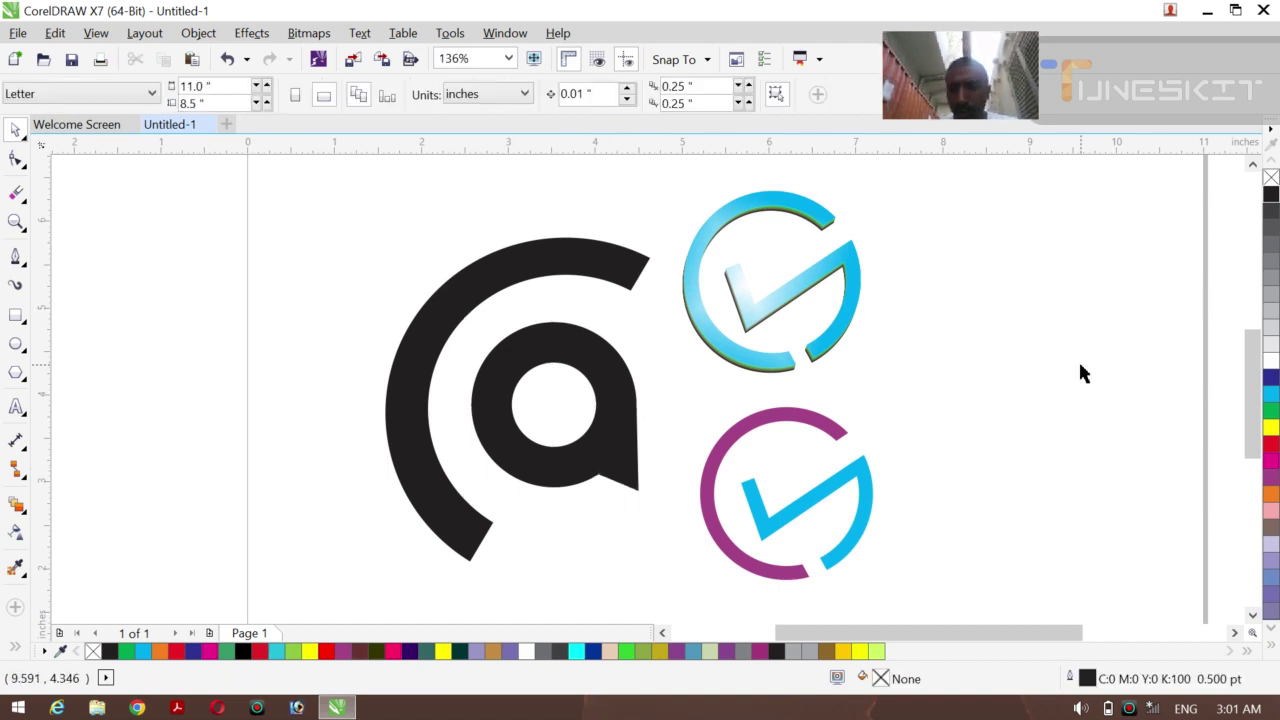